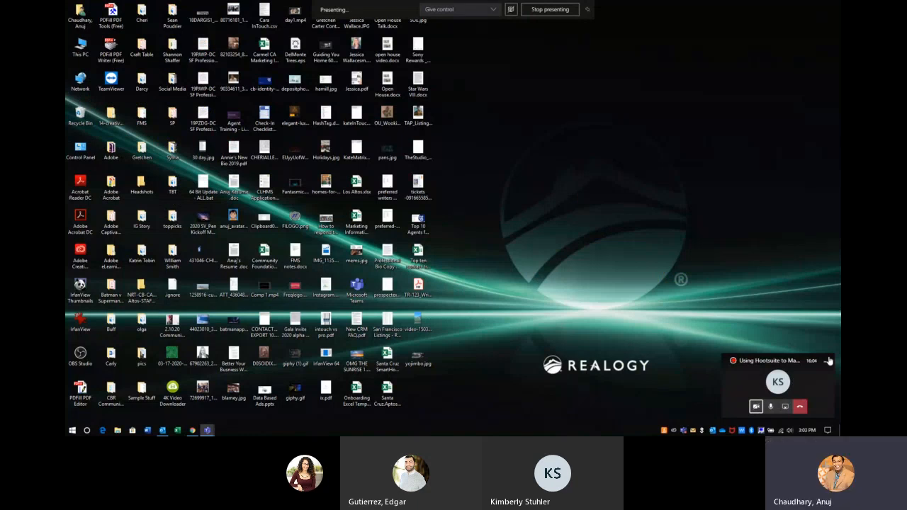
Step: Minimize the Teams call window and bring Chrome back to the Hootsuite Free plans tab
left_click(830, 361)
left_click(192, 430)
left_click(382, 6)
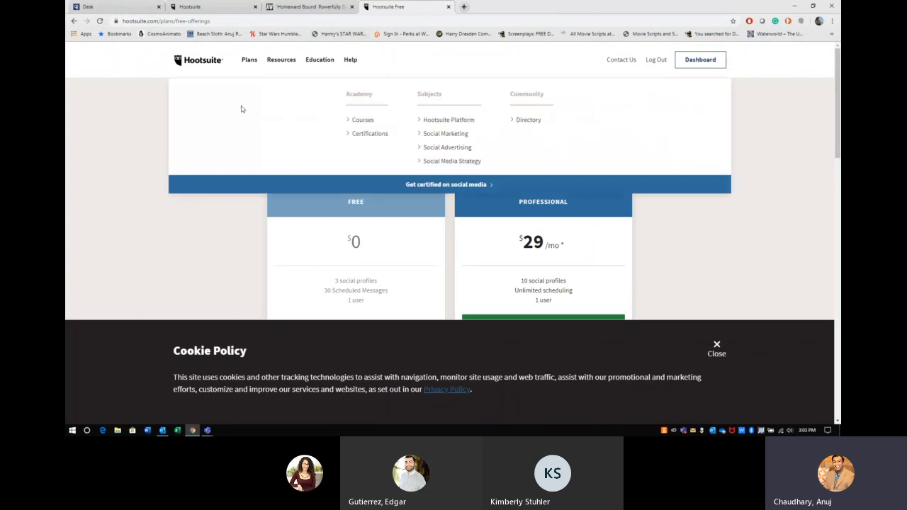
Step: Dismiss the cookie notice, highlight the Free plan's 3 social profiles and 30 scheduled messages, then open Streams
scroll(528, 271, "down", 1)
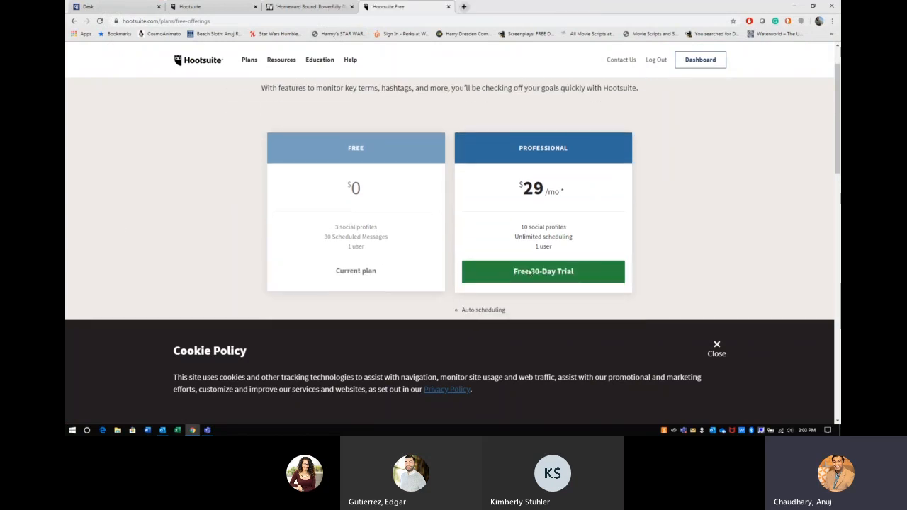
left_click(716, 348)
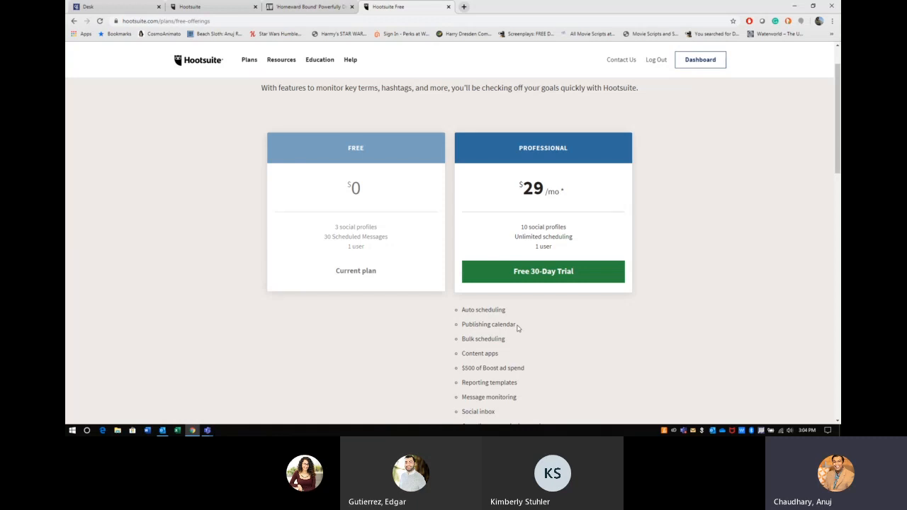
left_click_drag(377, 227, 333, 231)
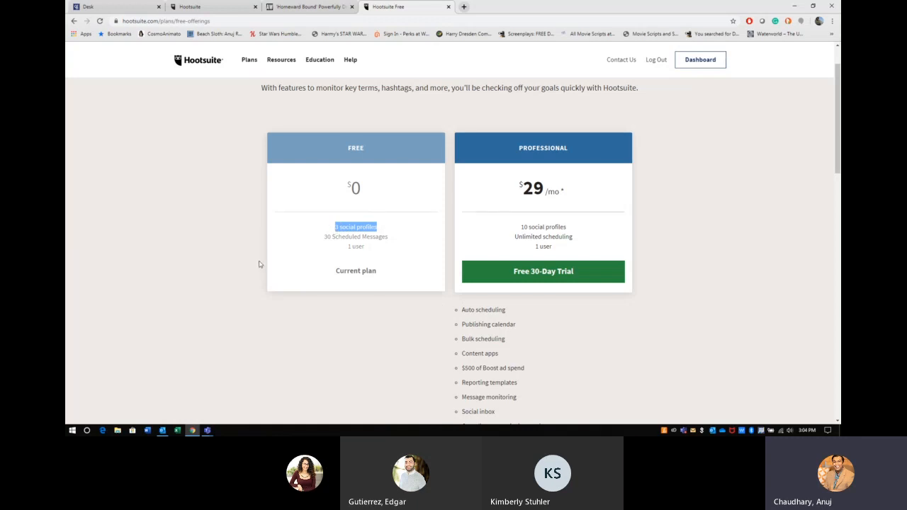
left_click_drag(325, 237, 389, 242)
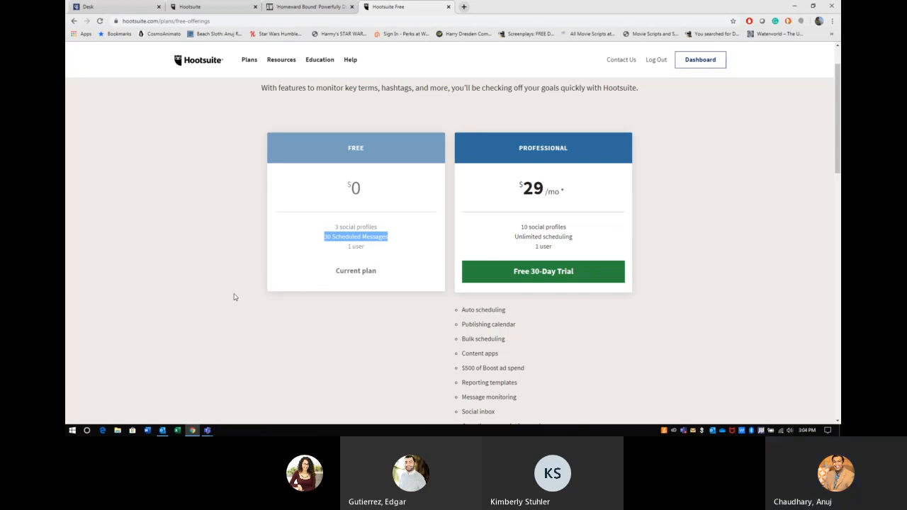
scroll(351, 208, "down", 2)
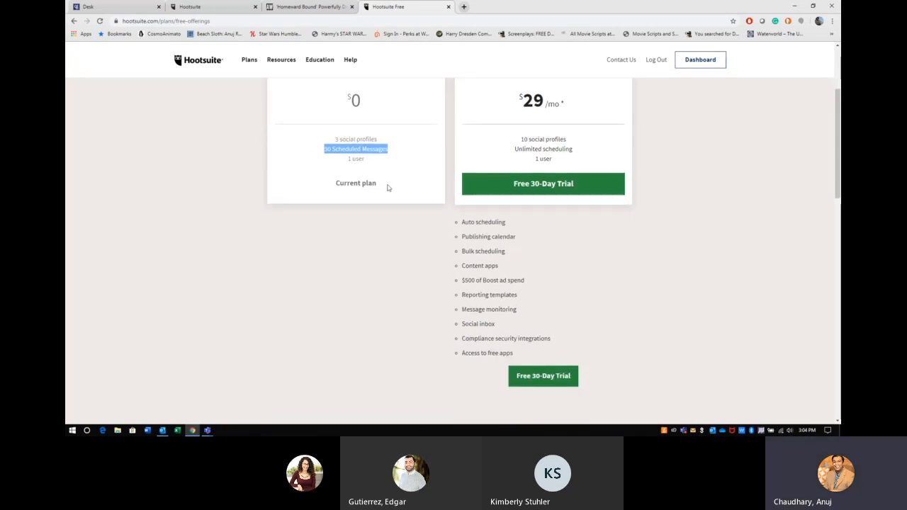
left_click(220, 7)
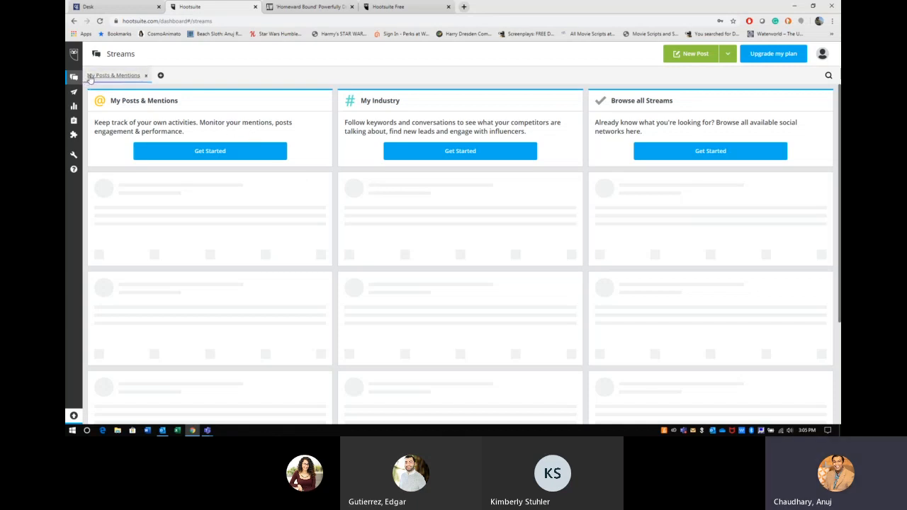
Step: Highlight the Streams page title, expand the sidebar, and open the profile avatar's account menu
left_click_drag(142, 57, 97, 56)
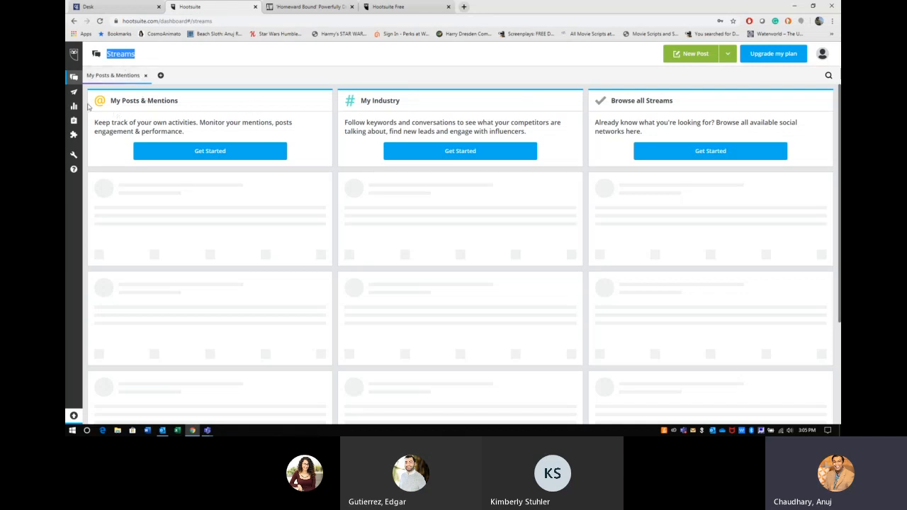
mouse_move(74, 103)
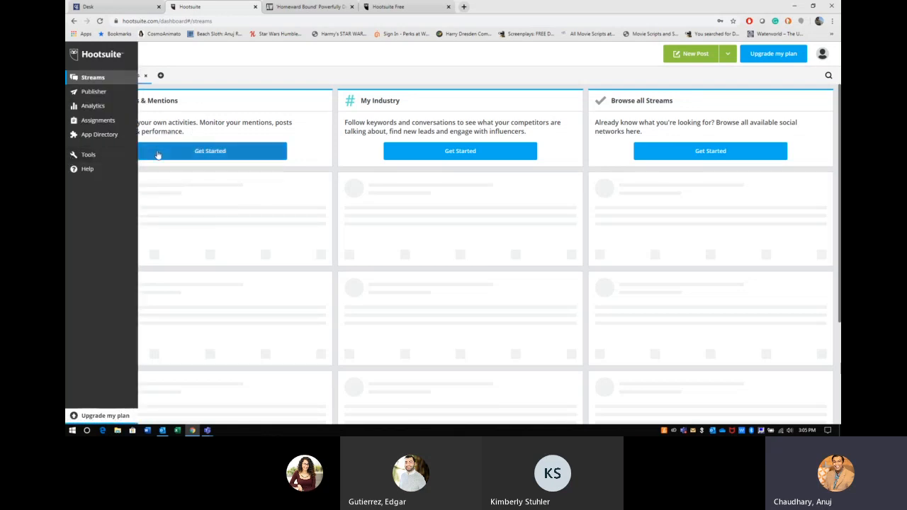
left_click(822, 54)
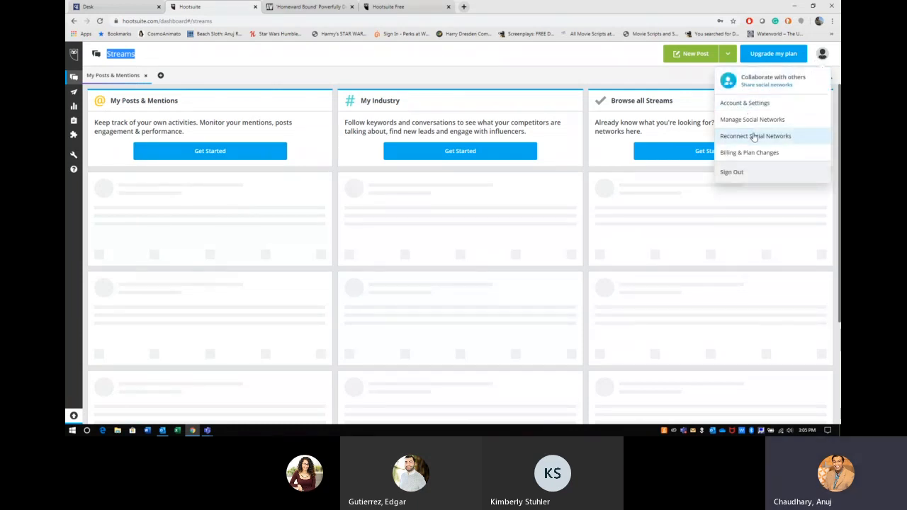
Step: Glance at Account & Settings, then go to Manage Social Networks from the profile menu
left_click(822, 56)
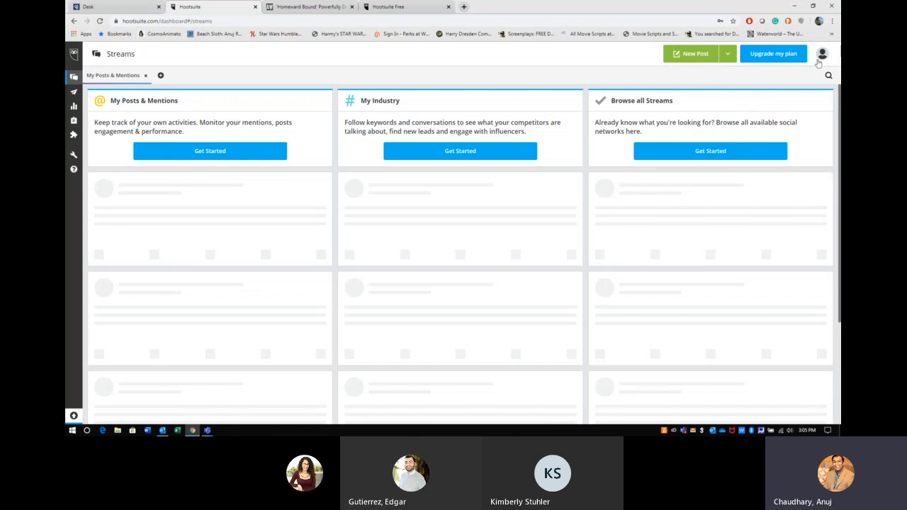
left_click(821, 56)
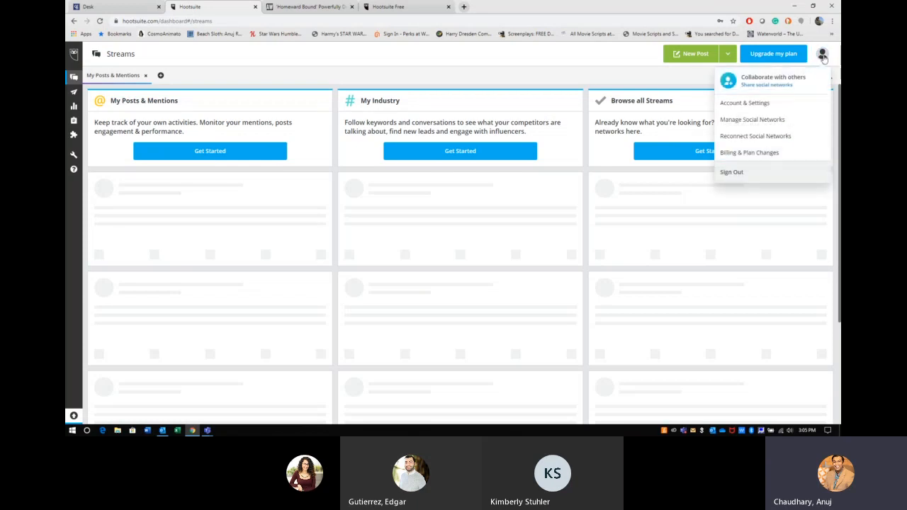
left_click(823, 55)
left_click(824, 55)
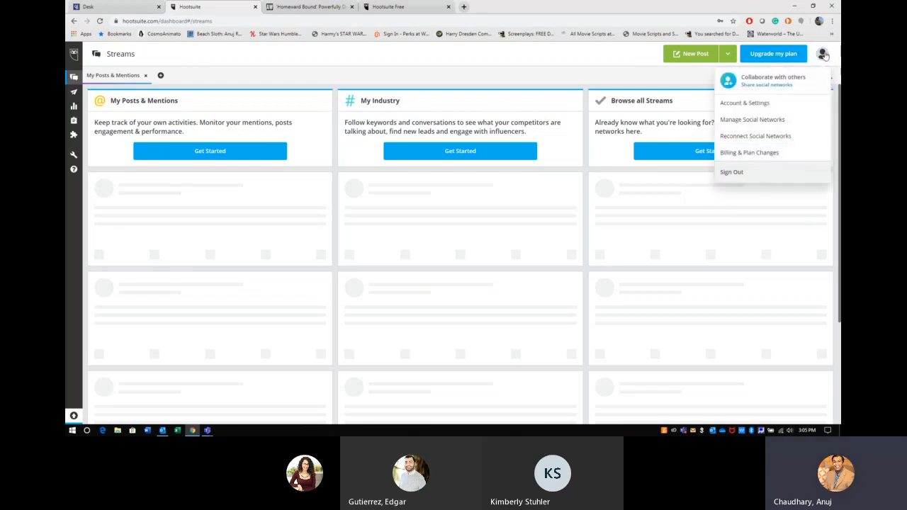
left_click(762, 105)
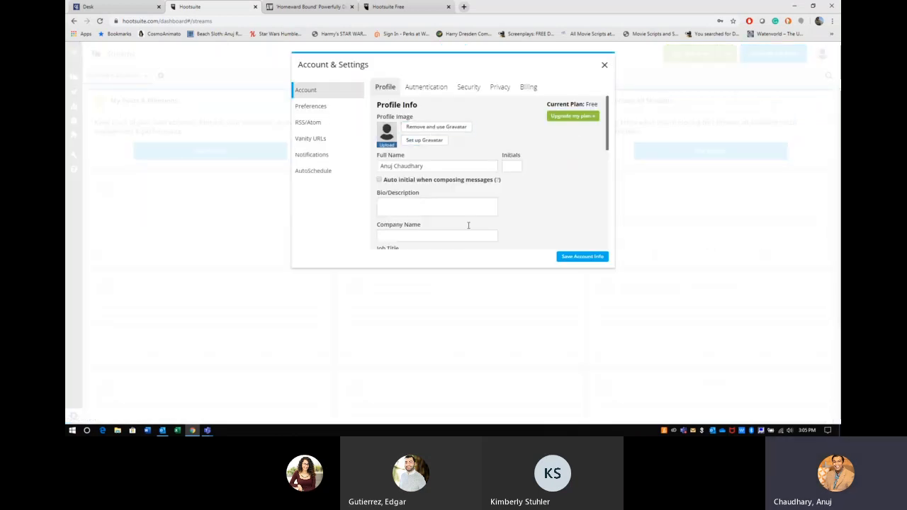
left_click(606, 66)
left_click(822, 54)
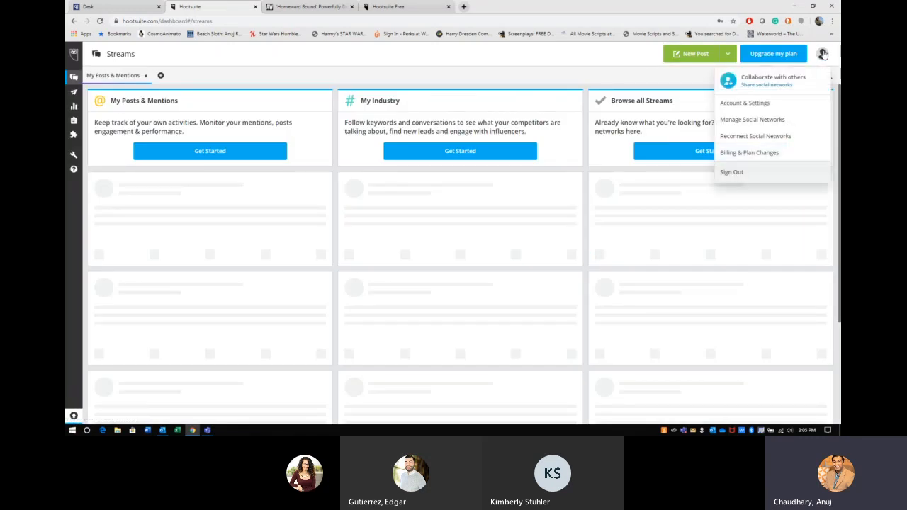
left_click(727, 120)
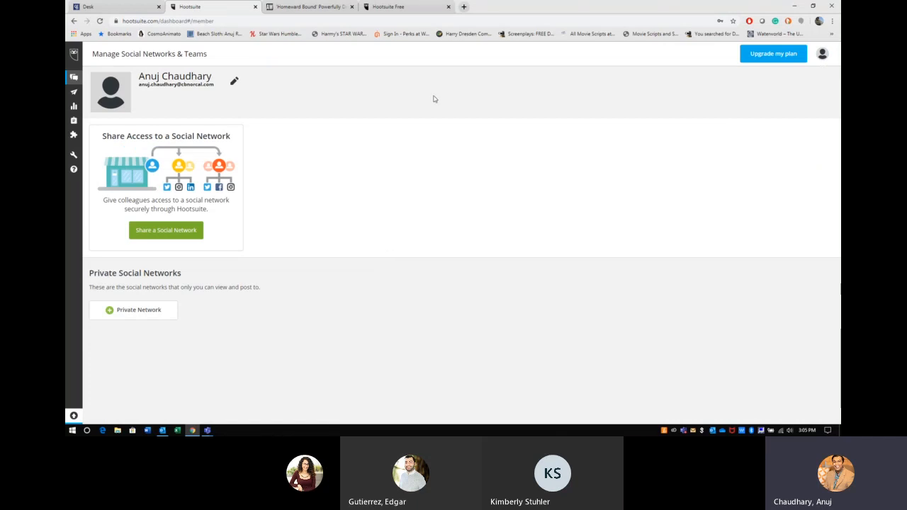
Step: Open a new Chrome tab showing the DuckDuckGo start page
left_click(465, 7)
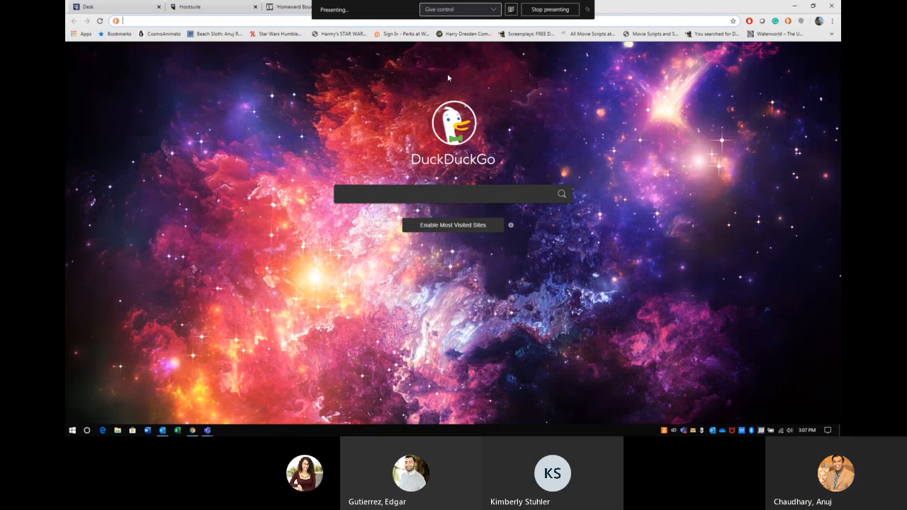
Step: Shrink the browser window and load facebook.com in the new tab
left_click(277, 6)
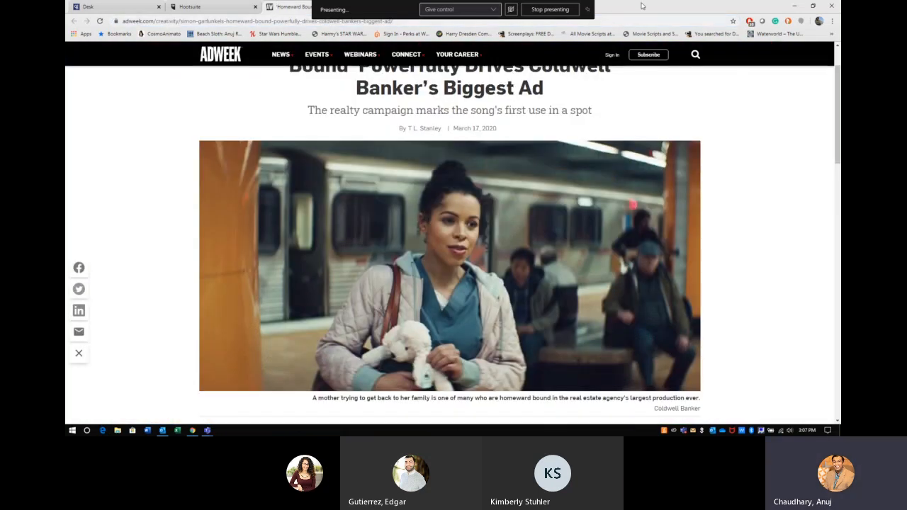
left_click_drag(697, 7, 687, 35)
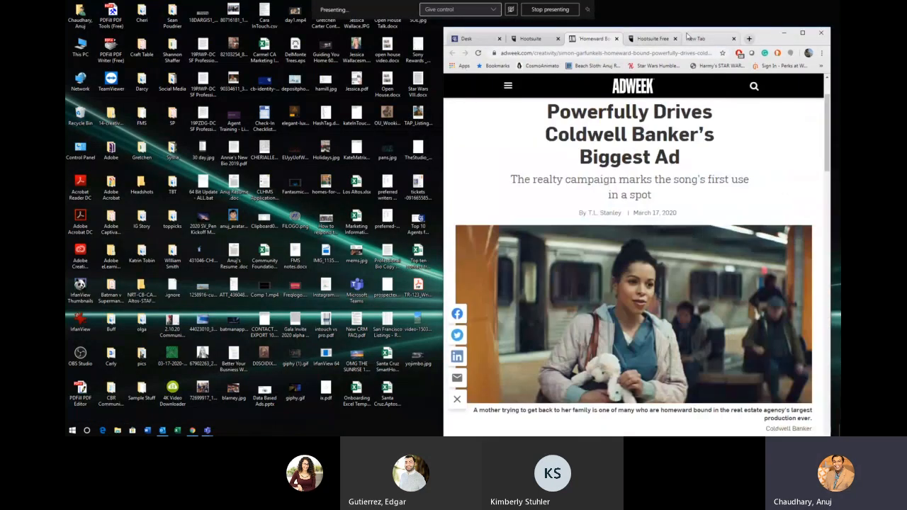
left_click(691, 38)
left_click(802, 32)
type("facebook.com")
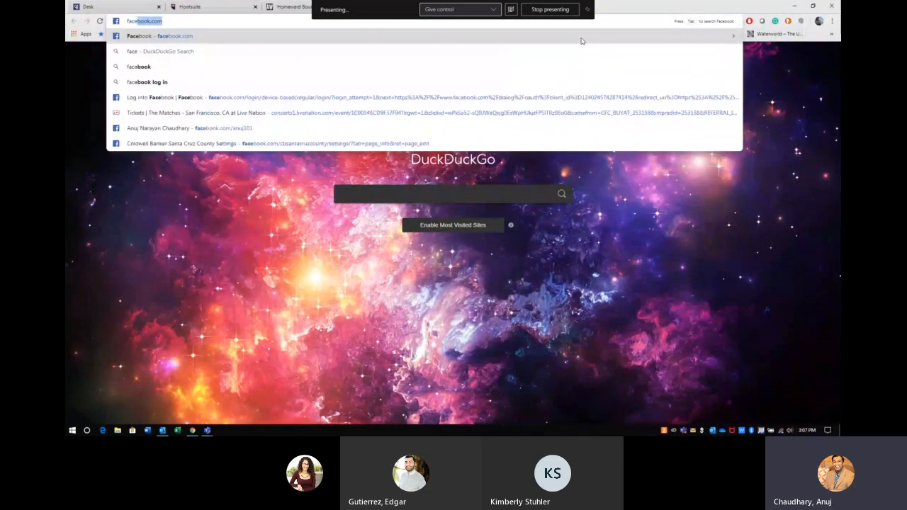
key("Return")
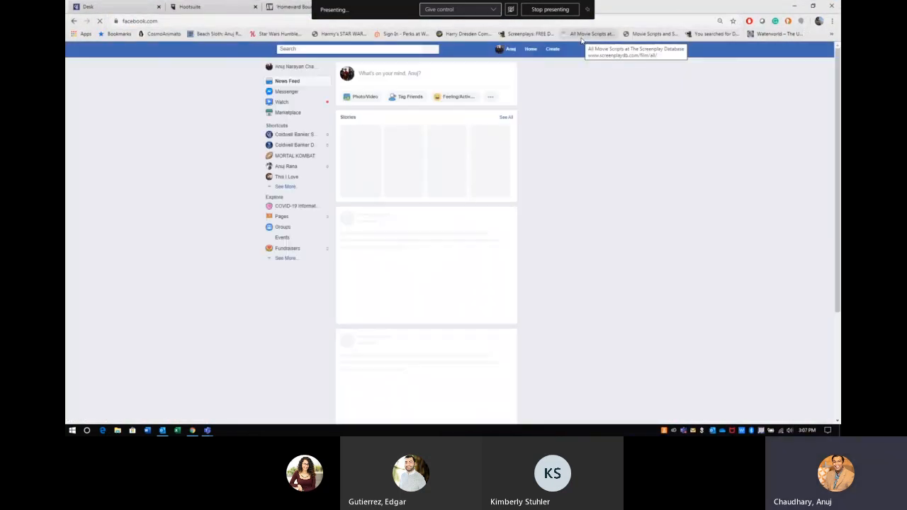
Step: Open linkedin.com in another new tab and maximize the browser
double_click(676, 8)
left_click(749, 38)
type("l")
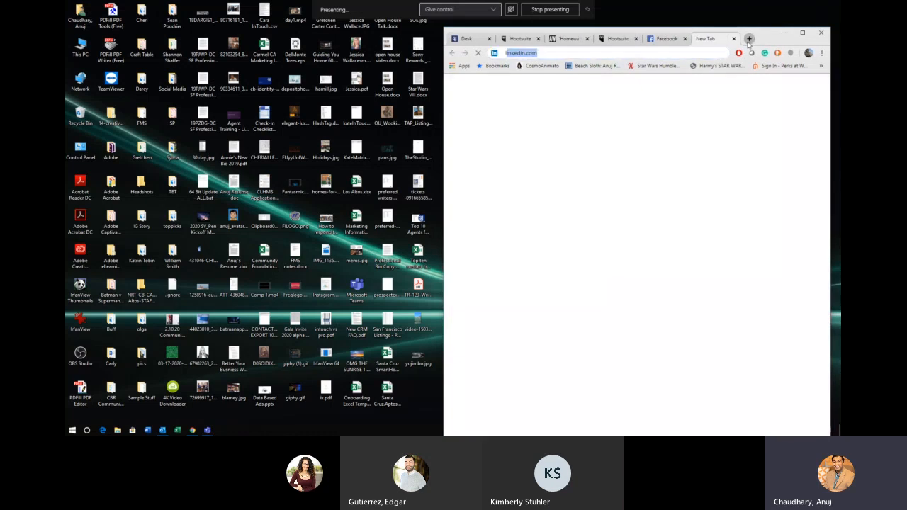
type("ink")
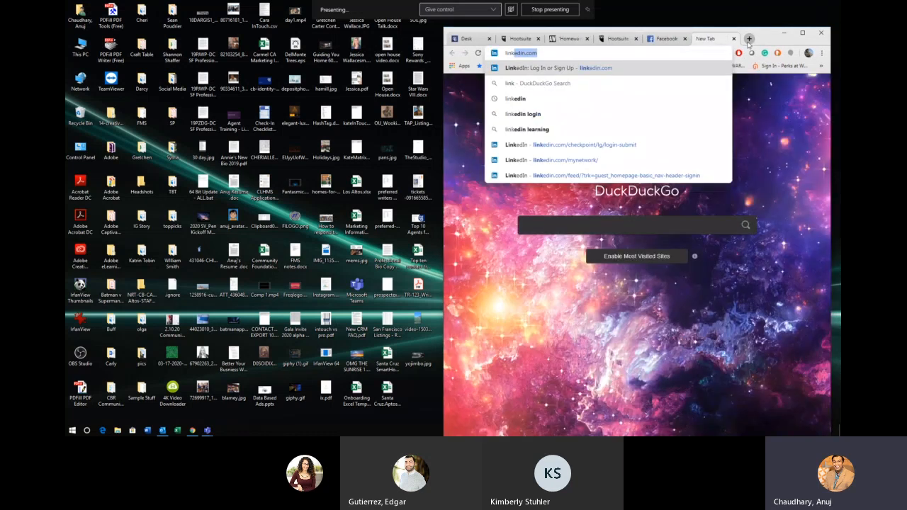
key("Return")
left_click(802, 33)
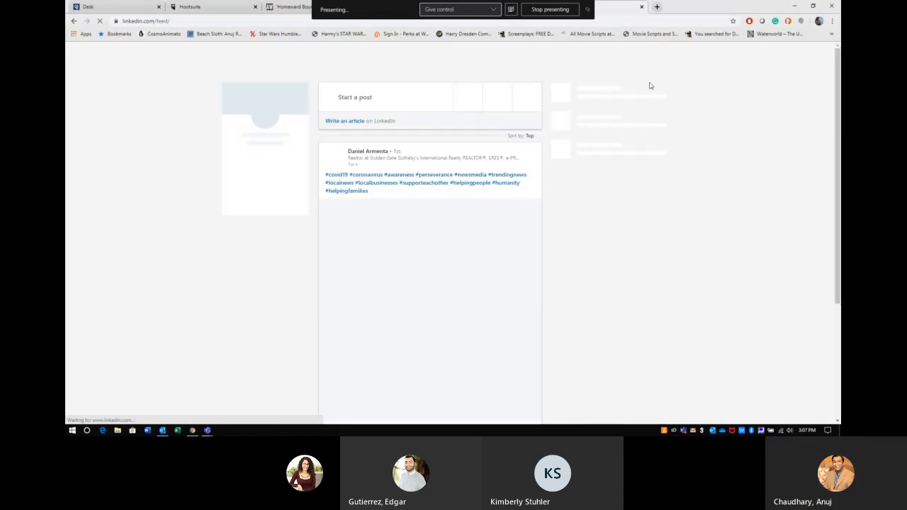
Step: Close the Hootsuite plans tab and return to the Hootsuite dashboard tab
left_click(587, 10)
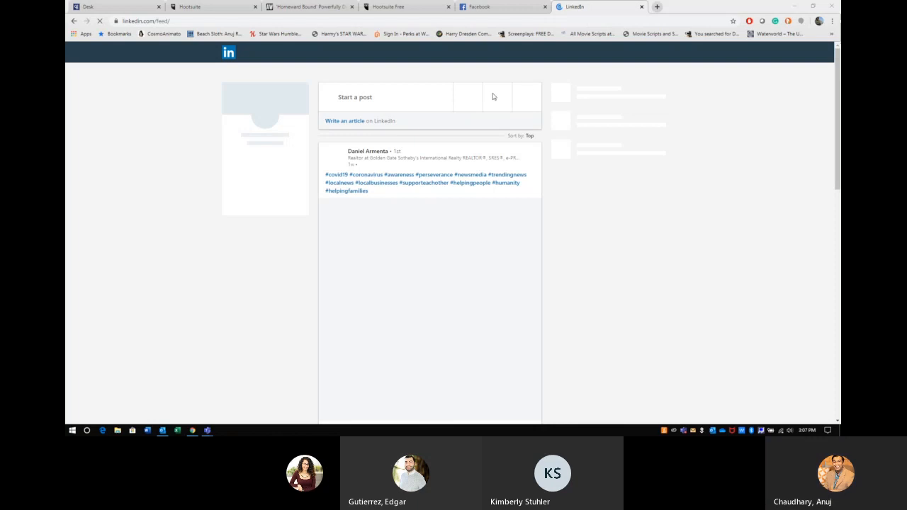
left_click(371, 9)
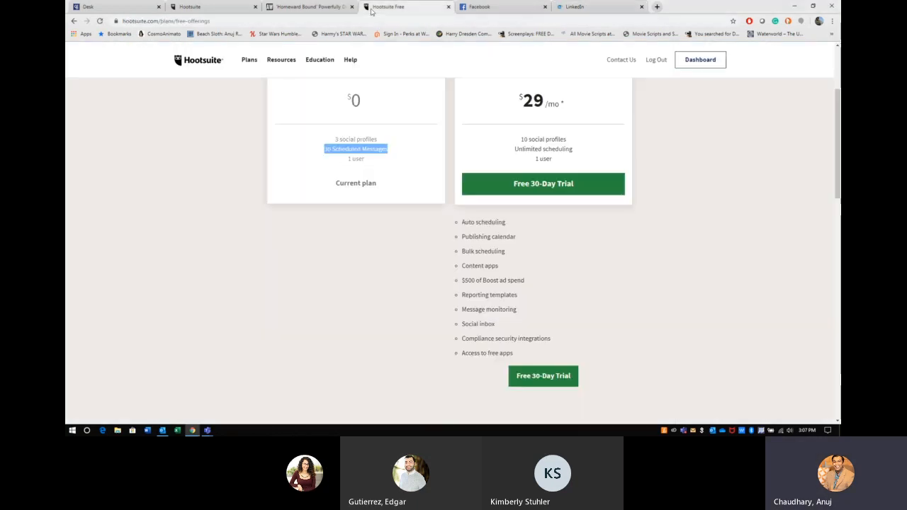
left_click(351, 6)
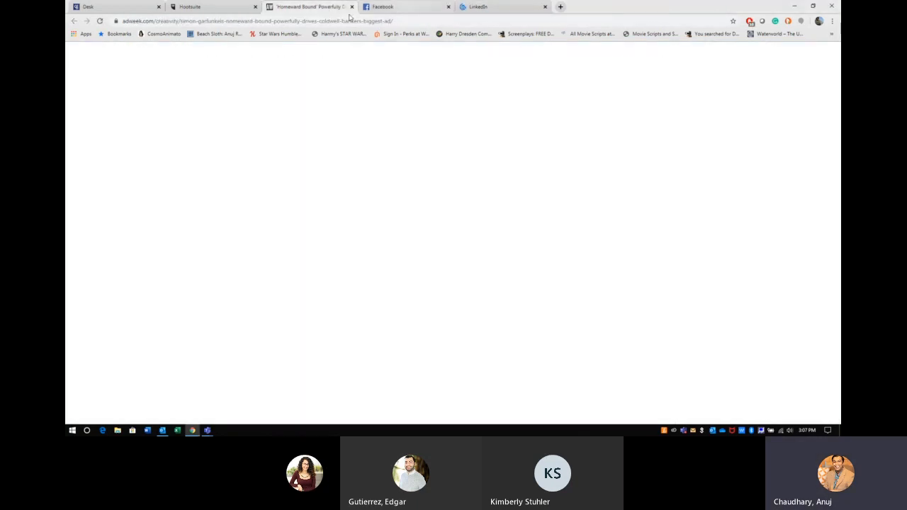
left_click(217, 8)
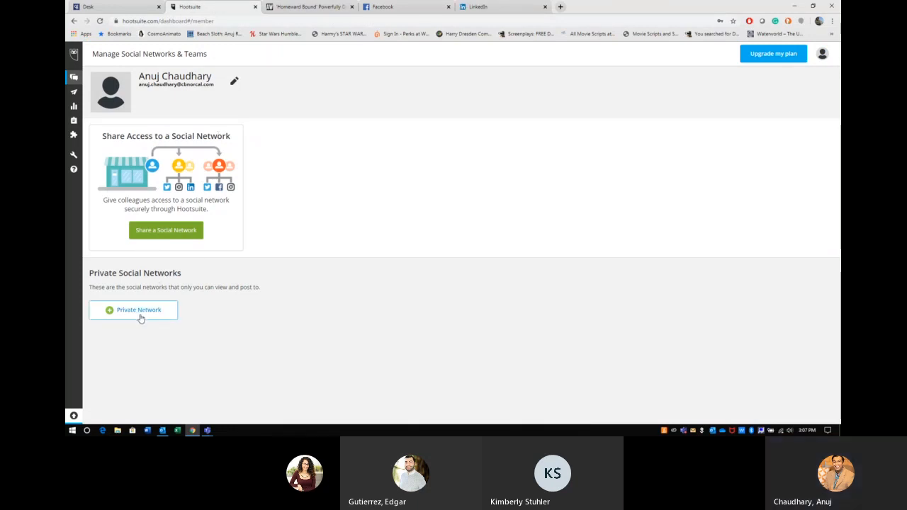
Step: Decline the upgrade offer, then add a Facebook Page with its ad account as a private network
left_click(161, 234)
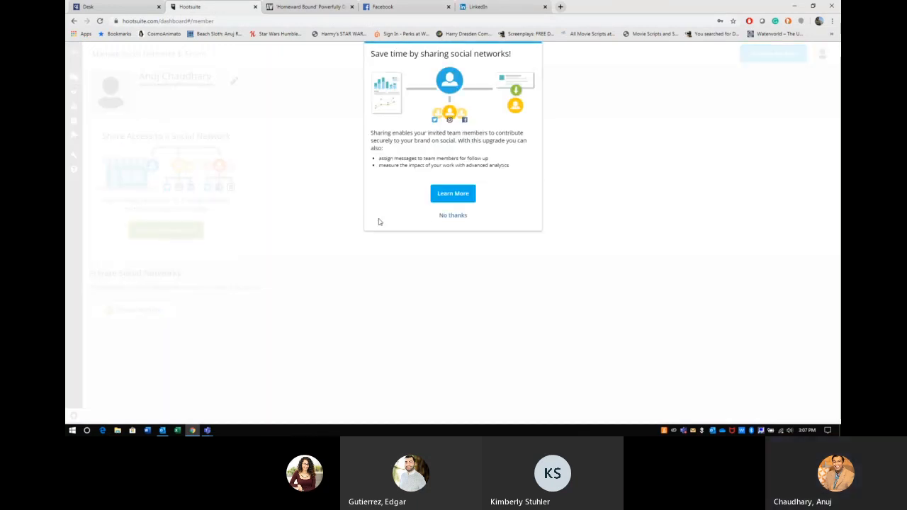
left_click(441, 215)
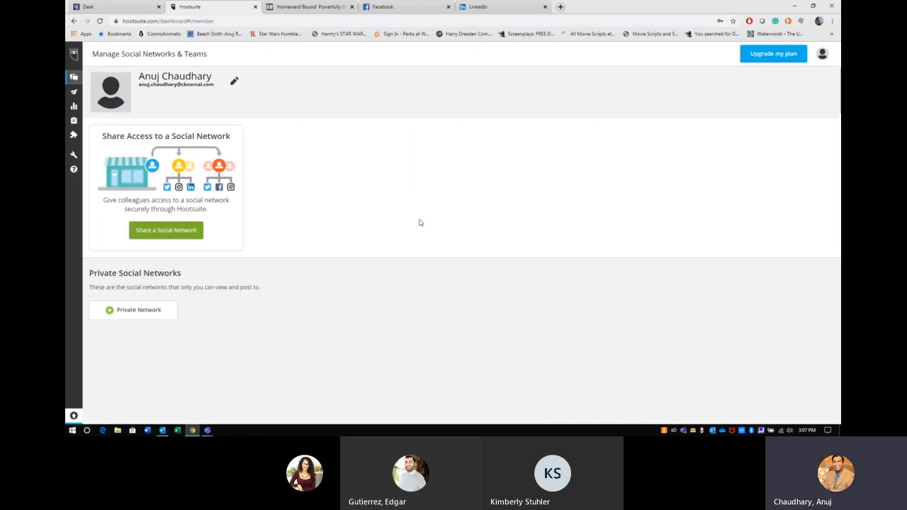
left_click(147, 313)
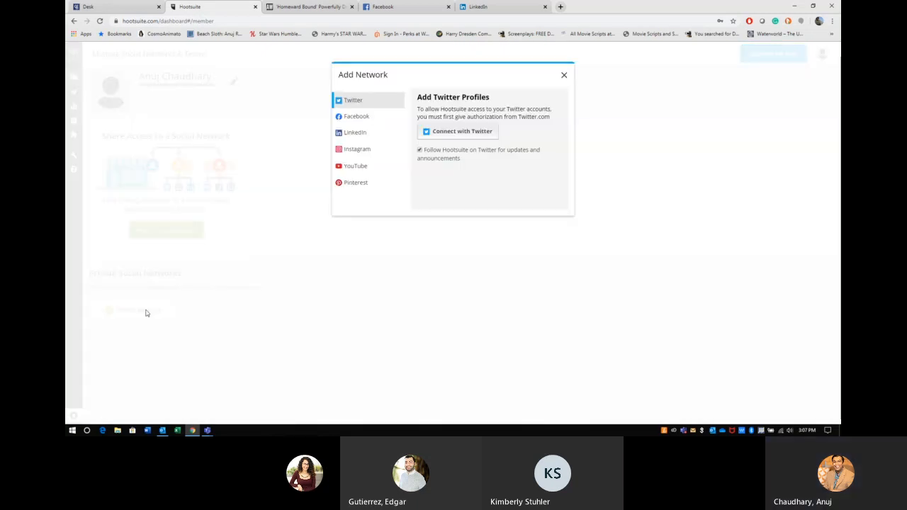
left_click(354, 119)
left_click(454, 166)
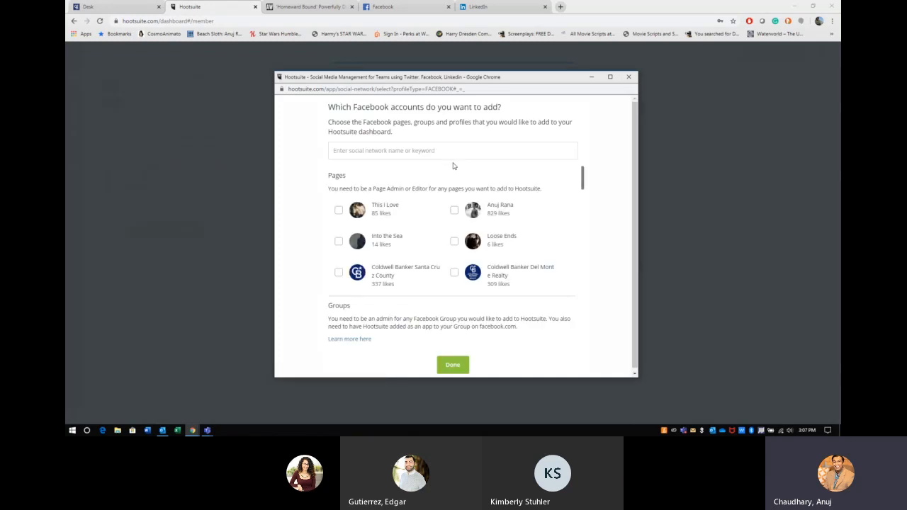
mouse_move(582, 183)
left_mouse_down()
mouse_move(579, 200)
mouse_move(584, 179)
left_mouse_up()
left_click(501, 220)
left_click(454, 365)
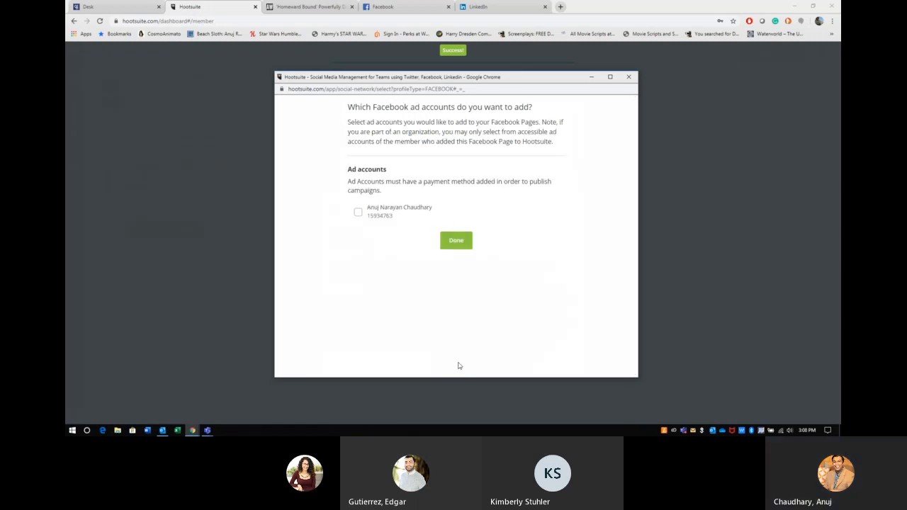
left_click(408, 218)
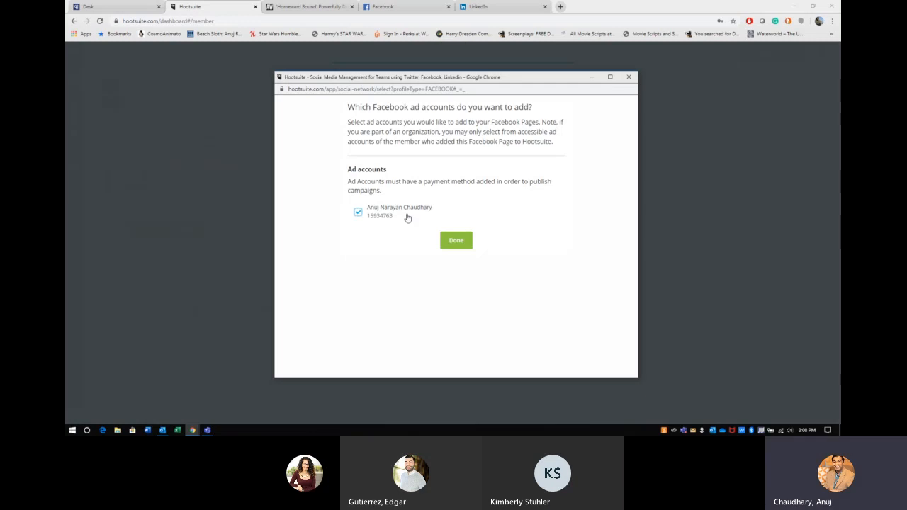
left_click(467, 248)
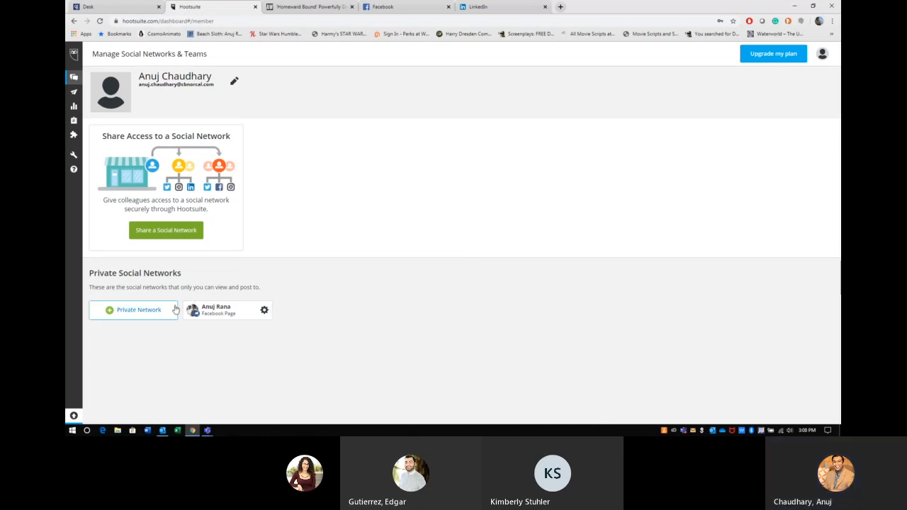
Step: Connect and authorize the Instagram personal account, then exit setup keeping limited access
left_click(149, 319)
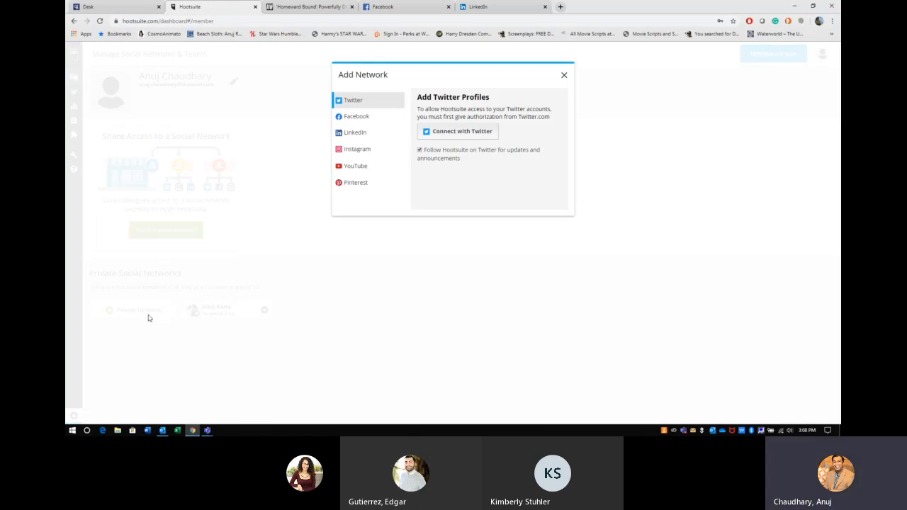
left_click(356, 154)
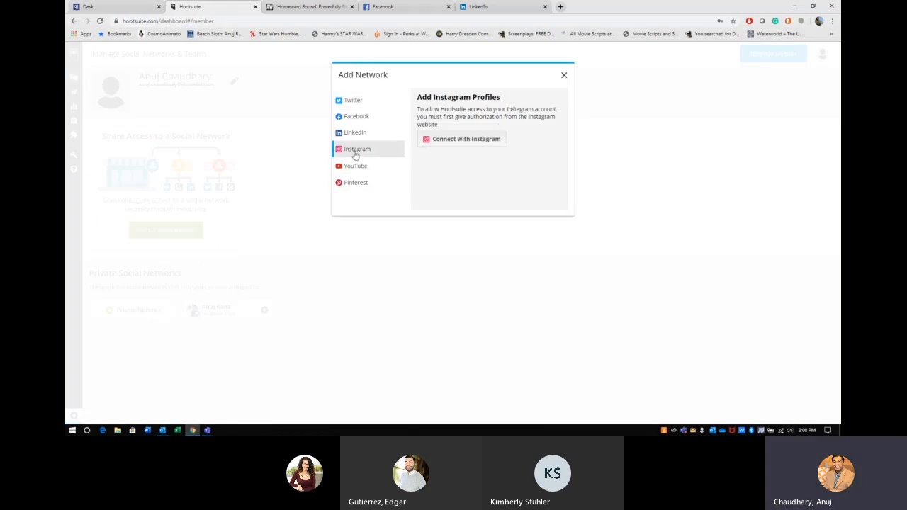
left_click(459, 138)
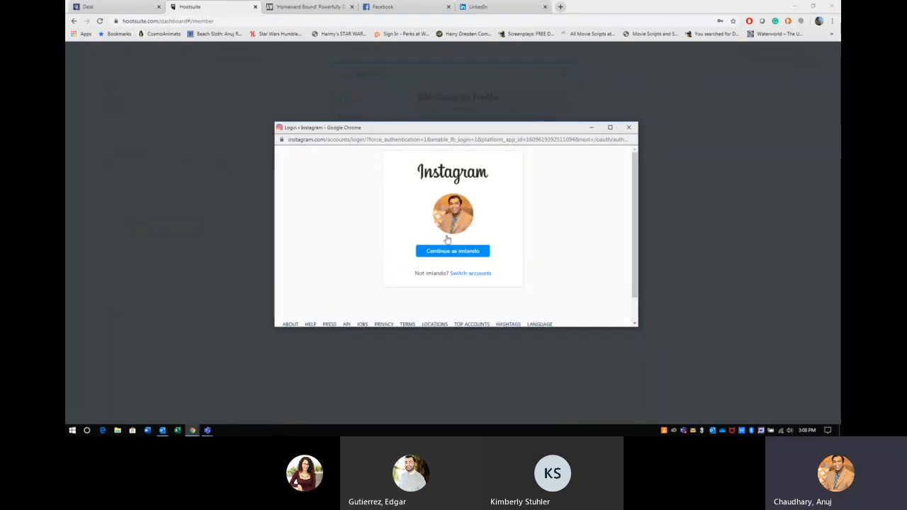
left_click(459, 253)
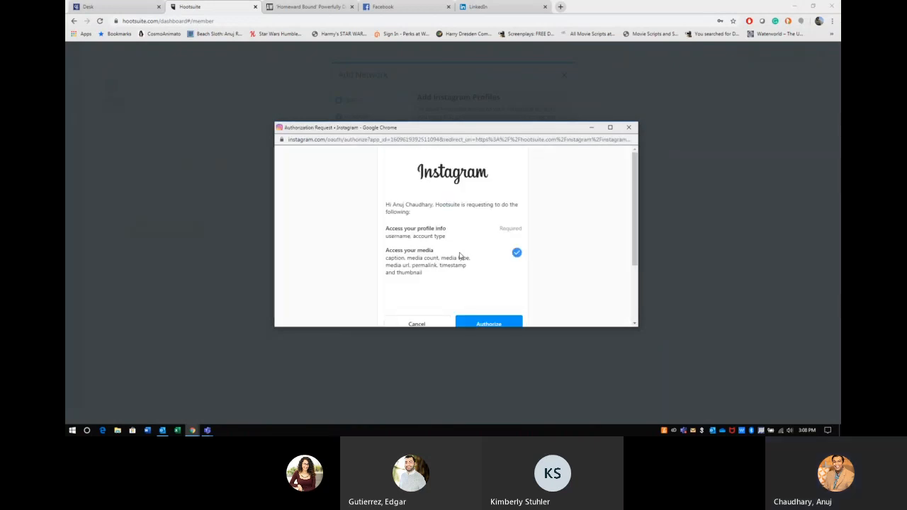
left_click(489, 324)
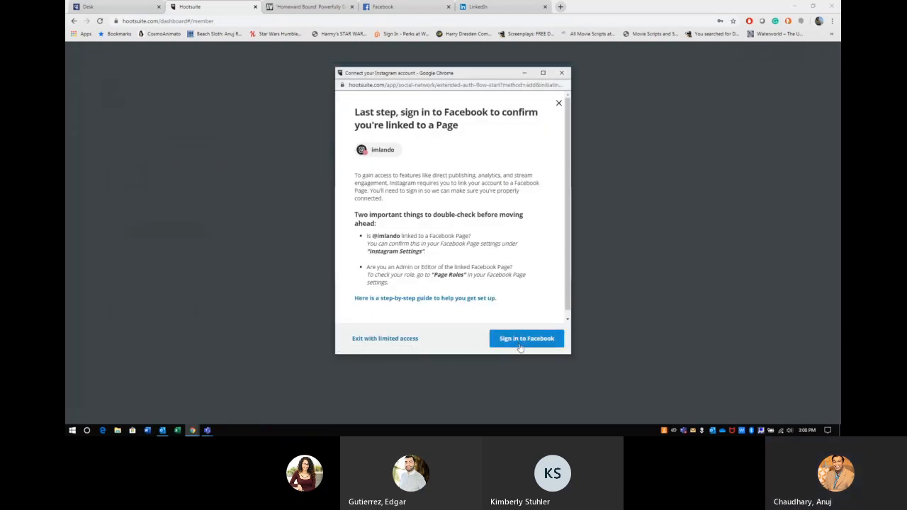
left_click(519, 344)
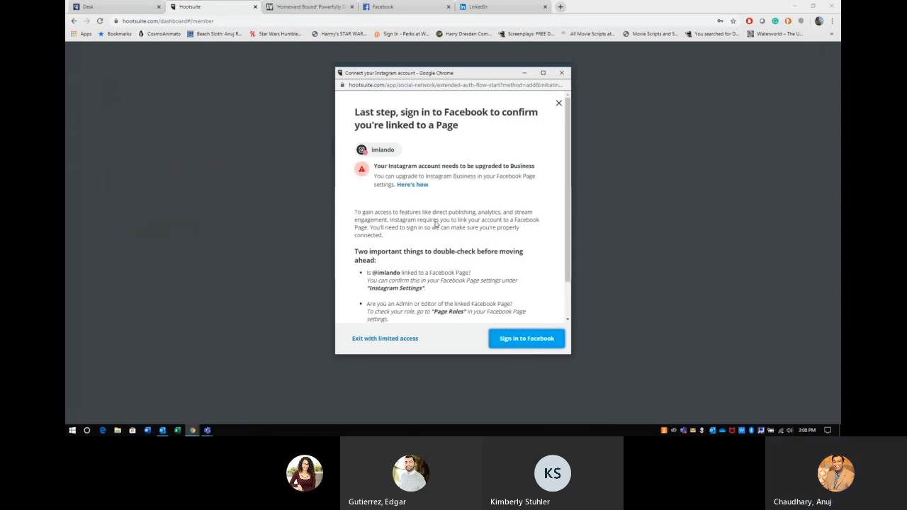
left_click_drag(394, 166, 539, 170)
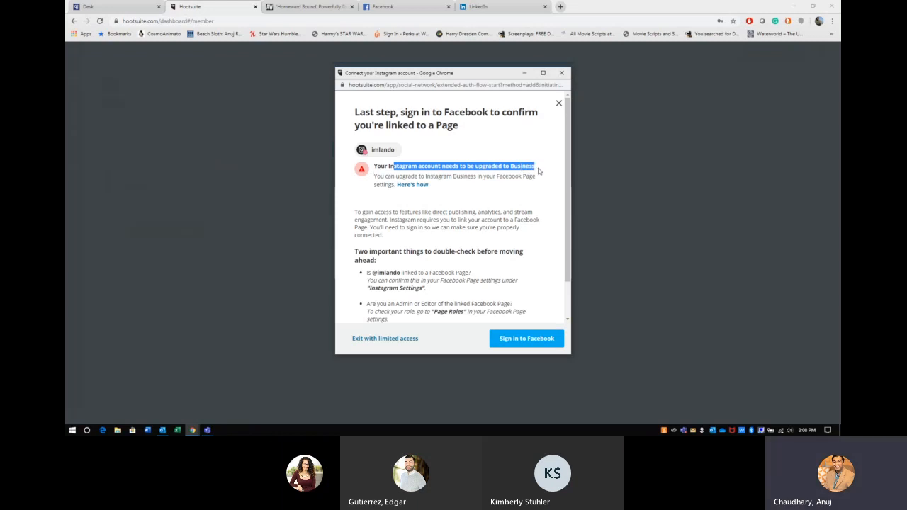
left_click_drag(538, 170, 540, 176)
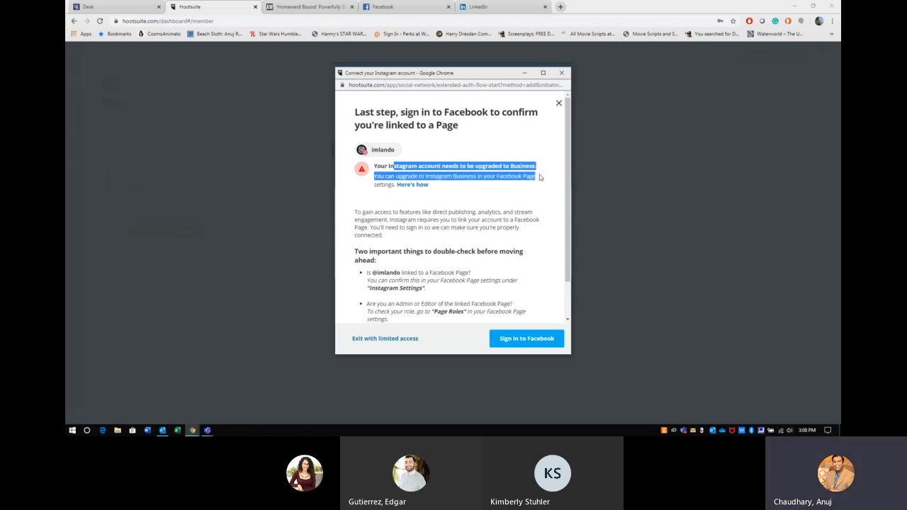
left_click(409, 341)
left_click(408, 341)
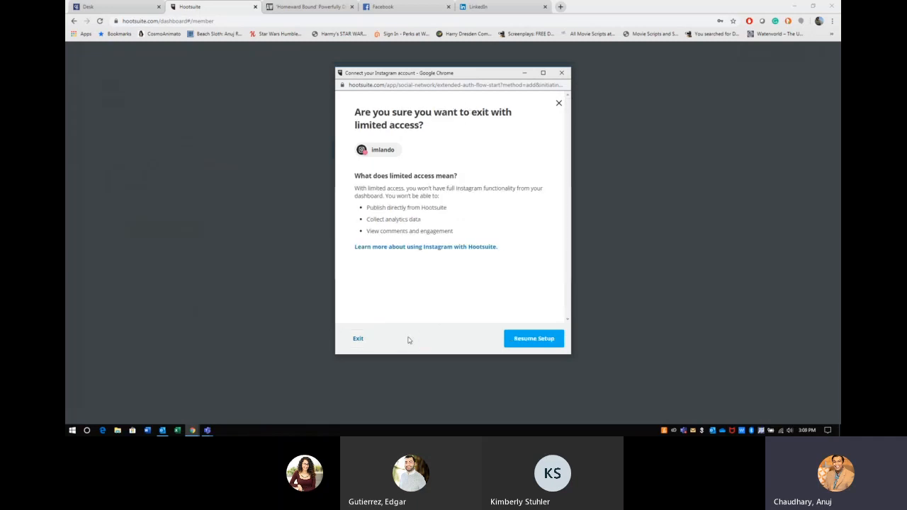
left_click(362, 339)
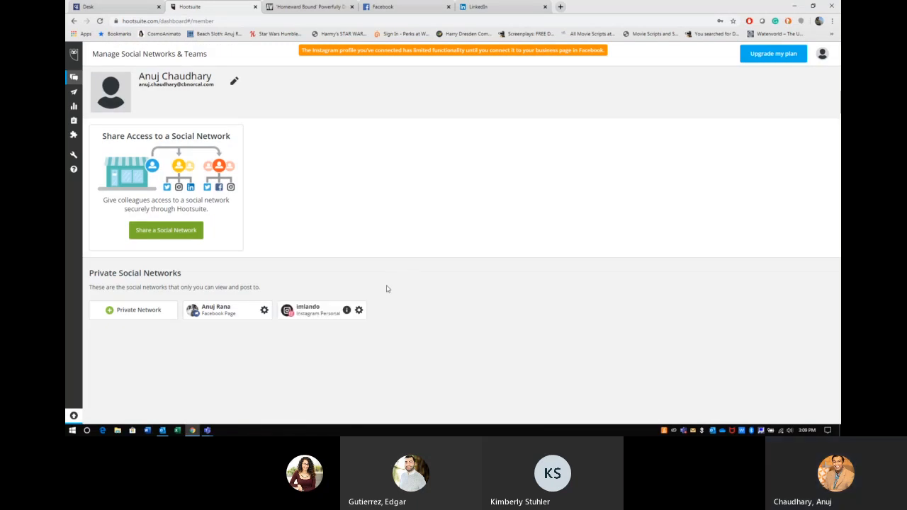
Step: Add LinkedIn as a private network, signing in with the account password and allowing access
left_click(151, 312)
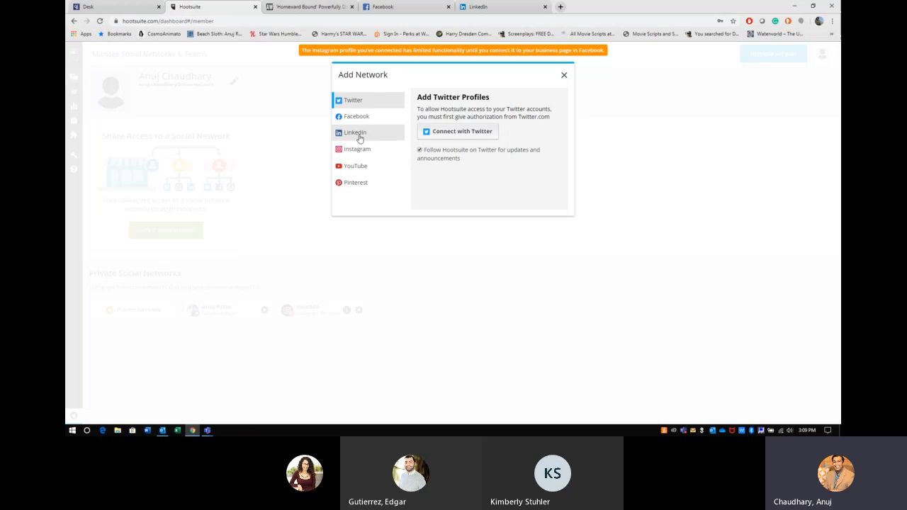
left_click(359, 135)
left_click(451, 146)
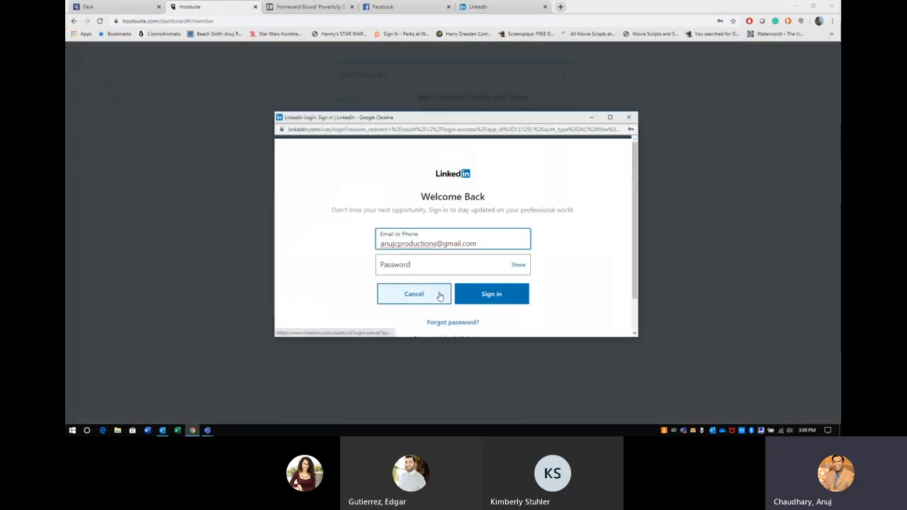
left_click(429, 267)
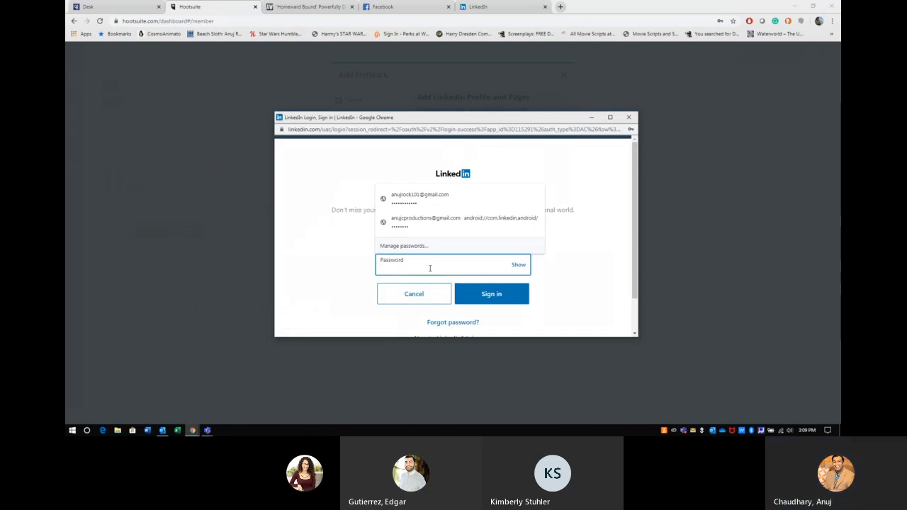
type("•••••")
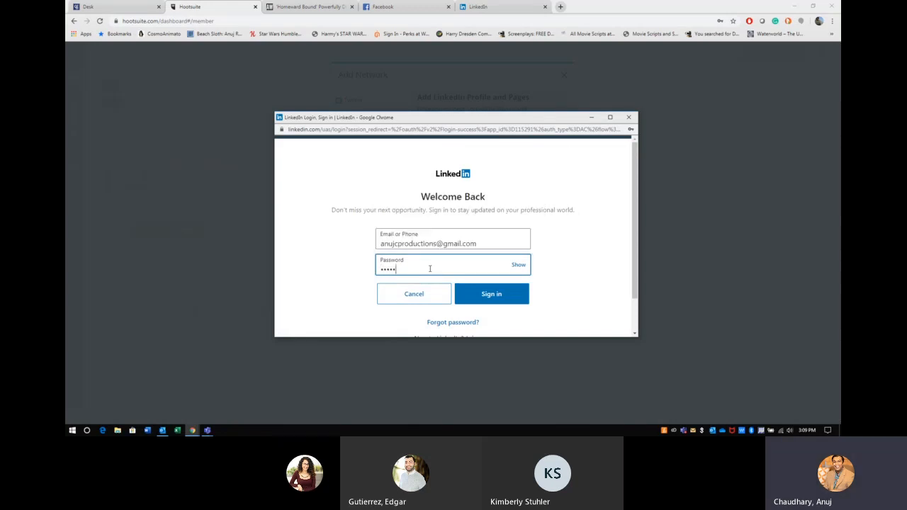
key("Return")
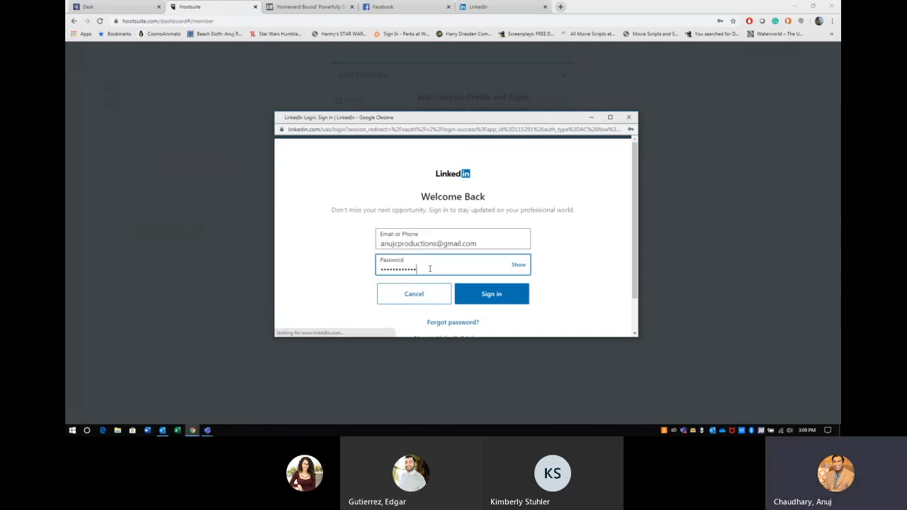
scroll(439, 251, "down", 3)
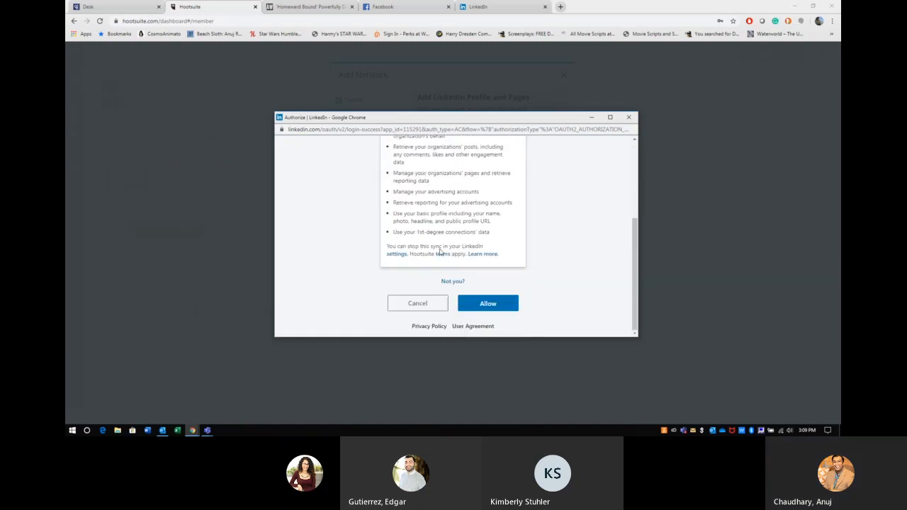
left_click(488, 302)
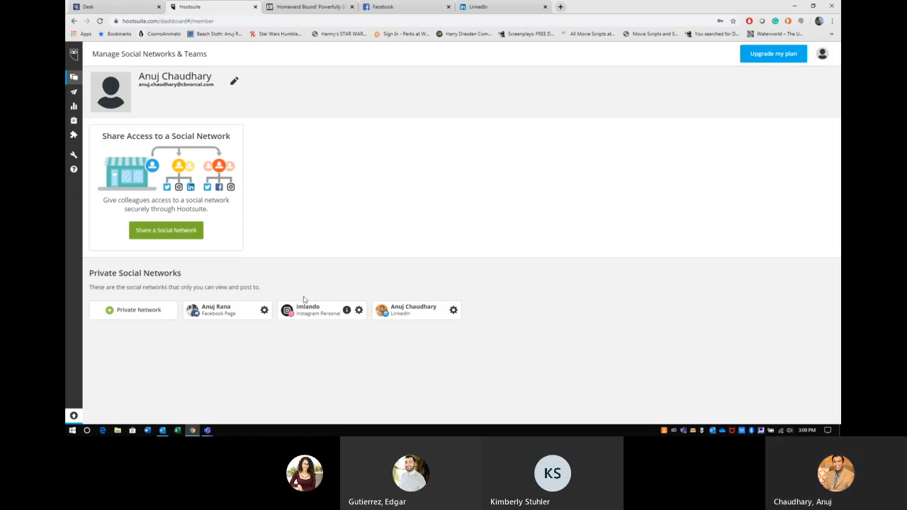
Step: Add My Posts & Mentions streams for the Instagram, Facebook and LinkedIn accounts from Streams
left_click(74, 78)
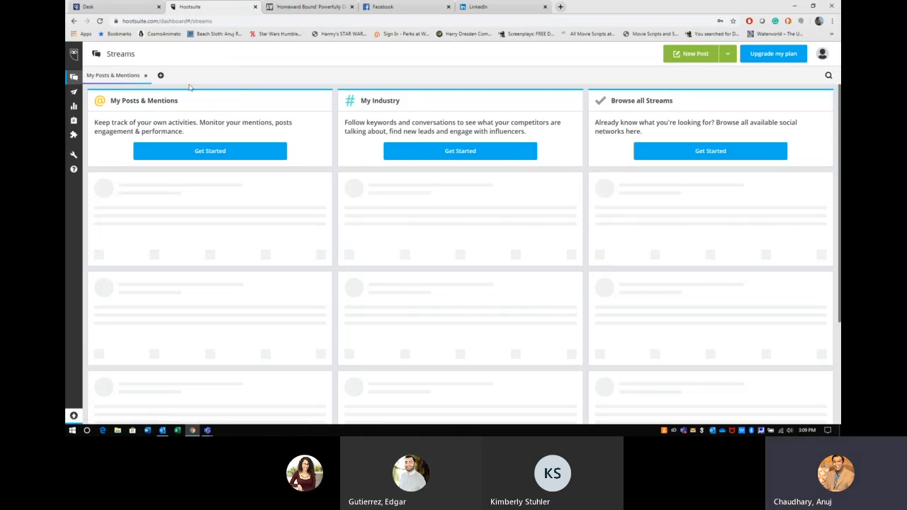
left_click(190, 149)
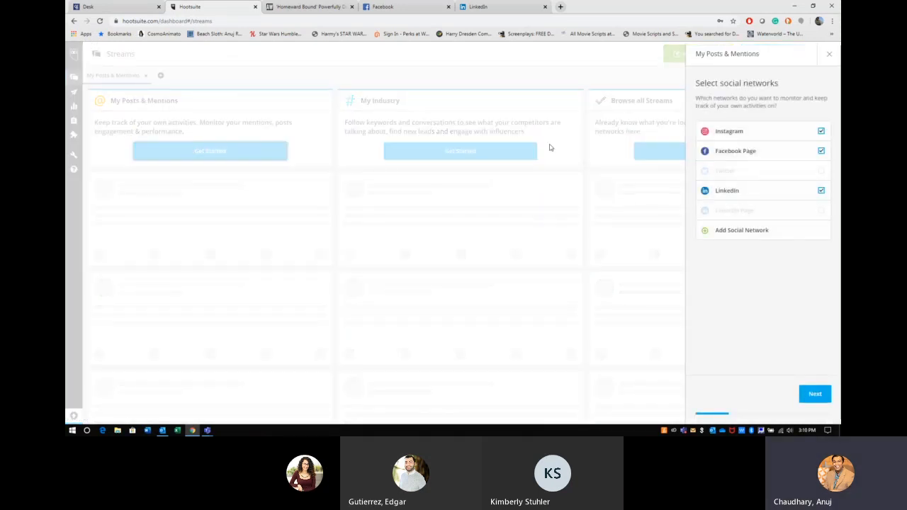
left_click(814, 400)
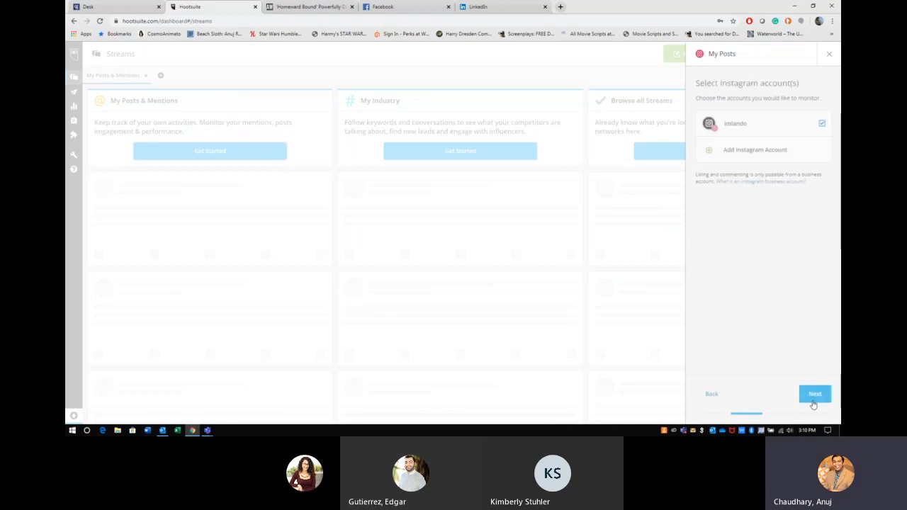
left_click(813, 400)
left_click(813, 399)
left_click(813, 398)
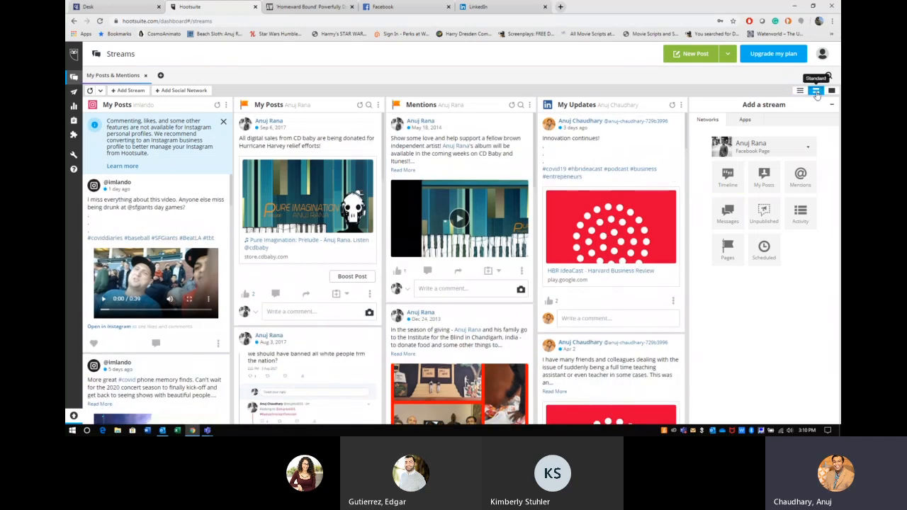
left_click(832, 91)
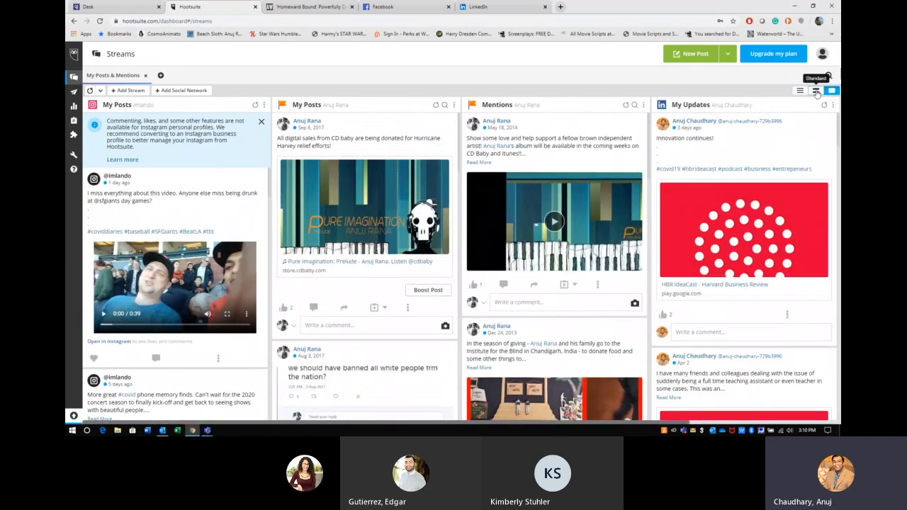
left_click(817, 91)
left_click(831, 91)
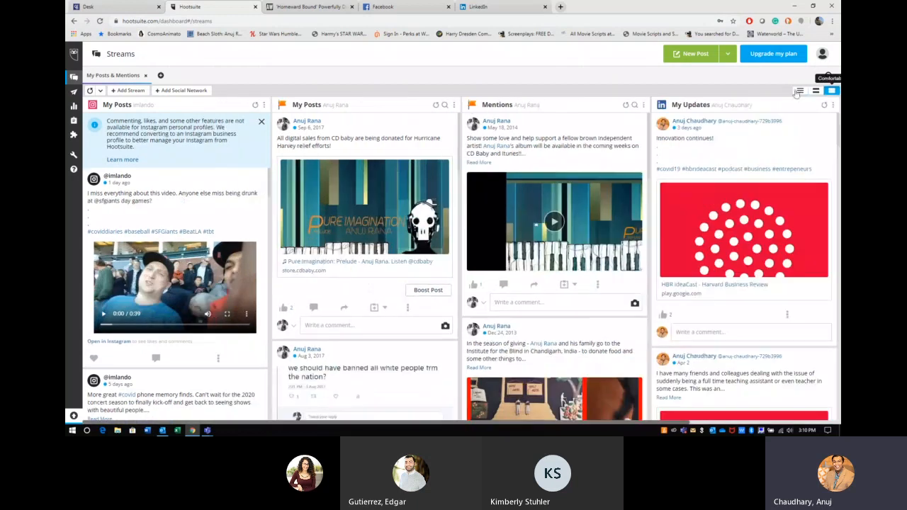
left_click(178, 90)
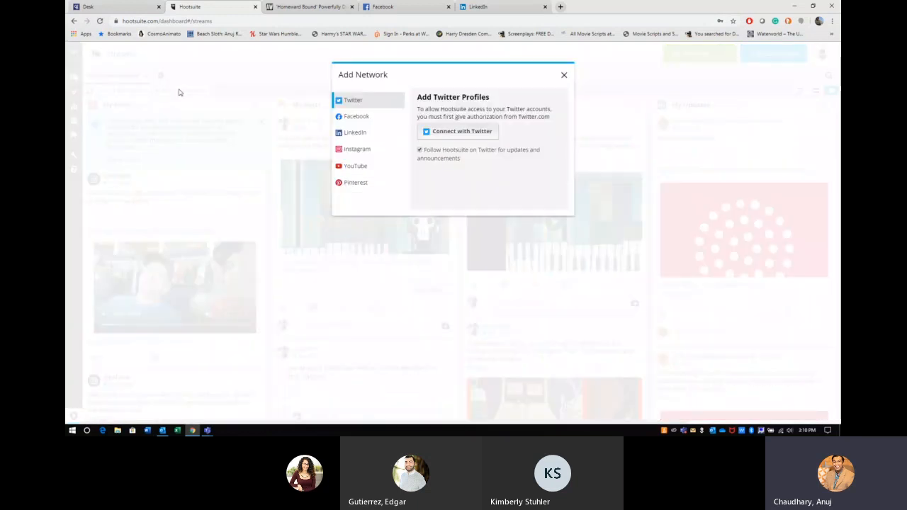
left_click(564, 75)
left_click(123, 98)
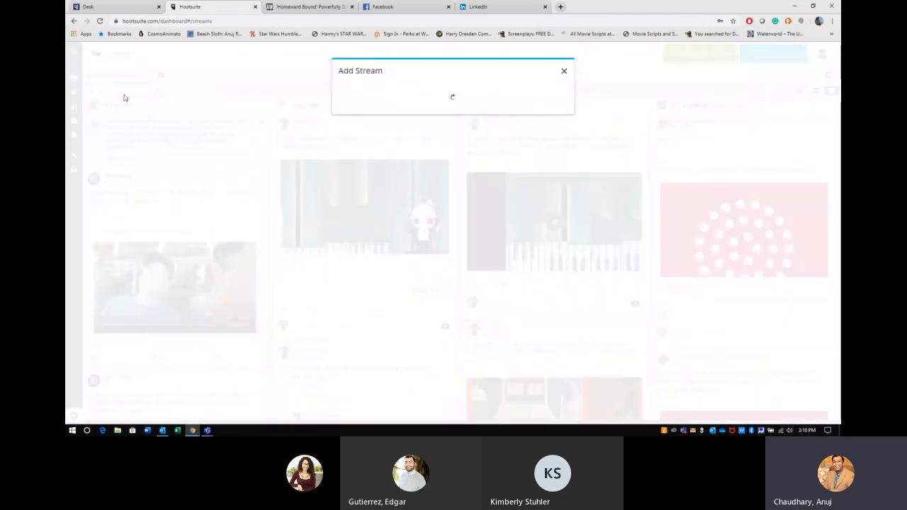
left_click(565, 71)
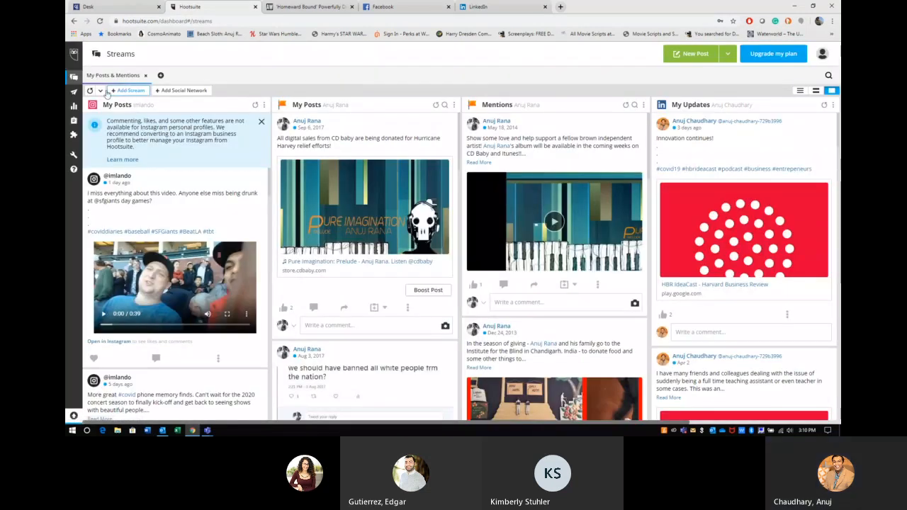
left_click(102, 91)
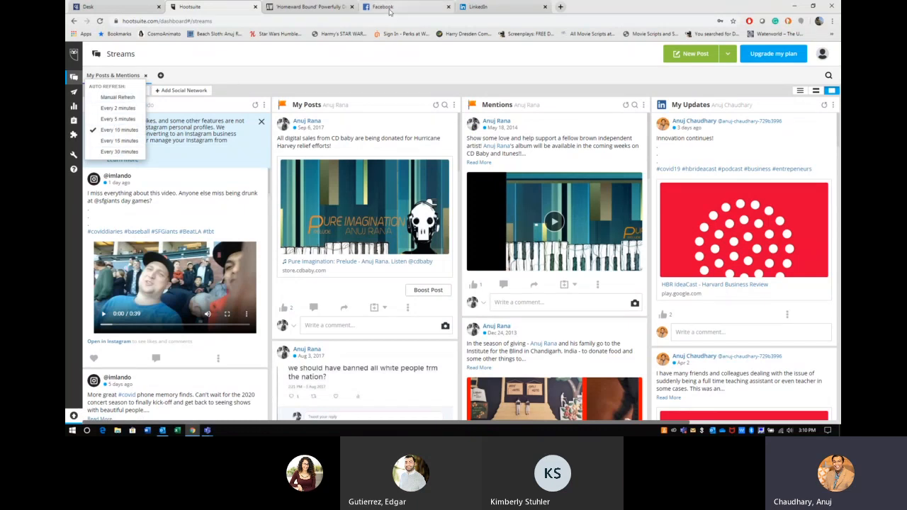
left_click(391, 51)
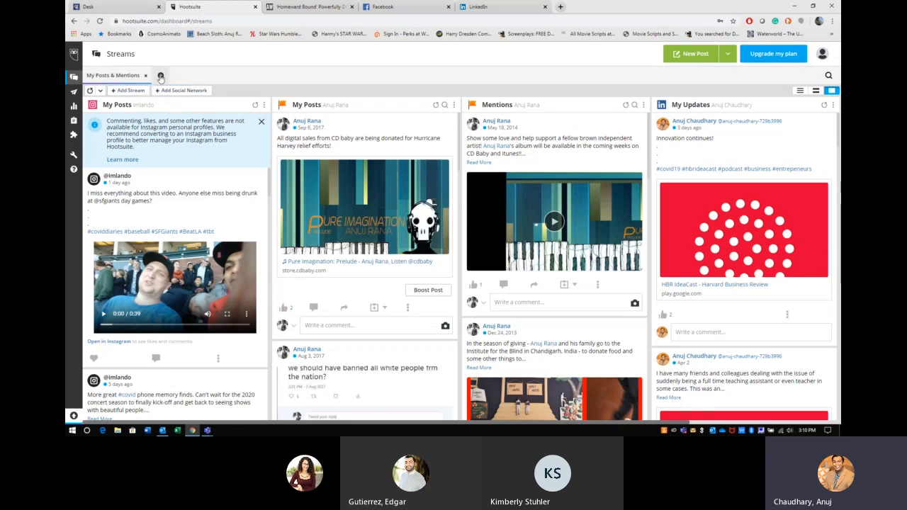
Step: Switch to Hootsuite's Publisher planner showing the week of Apr 5–11, 2020
left_click(73, 94)
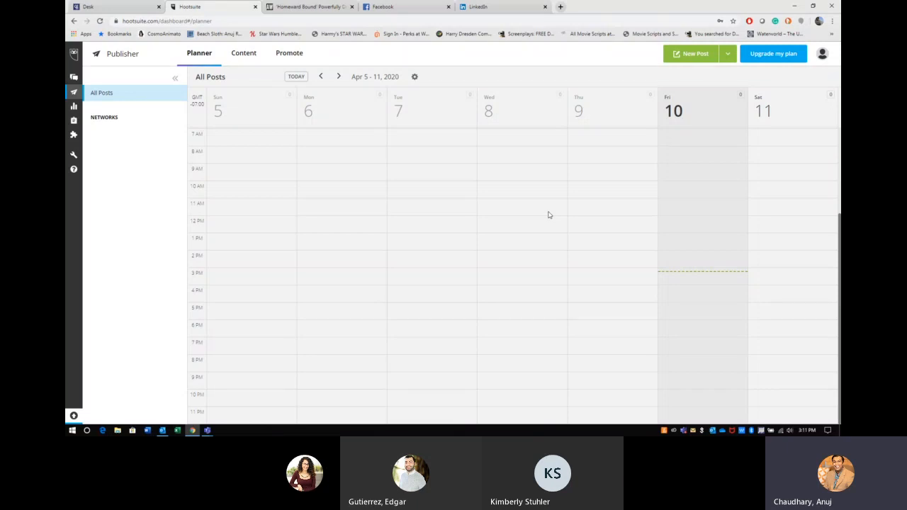
Step: Open the desktop Social Media folder with its two images, then restore the Hootsuite planner
left_click(792, 6)
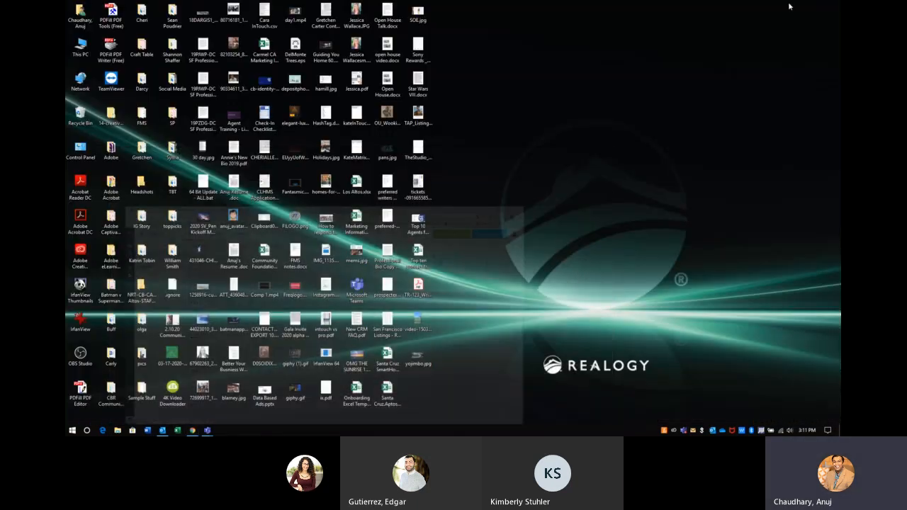
double_click(174, 82)
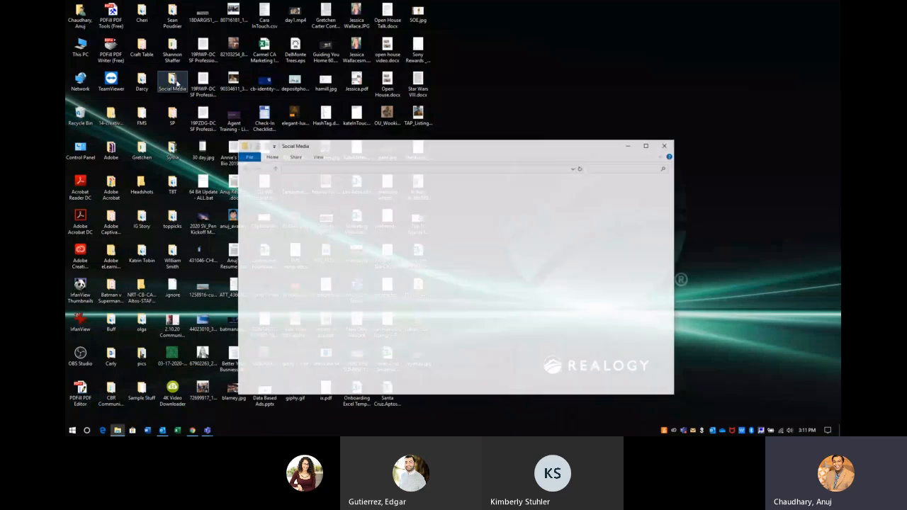
left_click(628, 144)
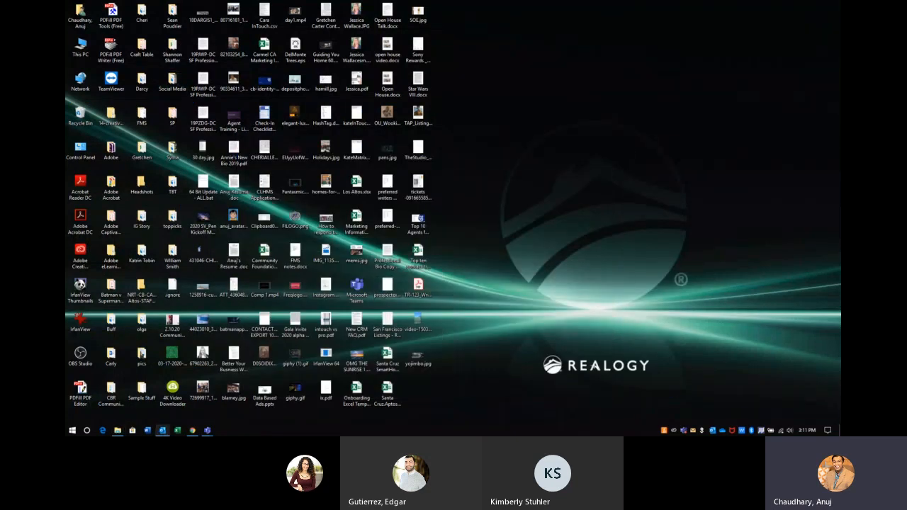
left_click(192, 430)
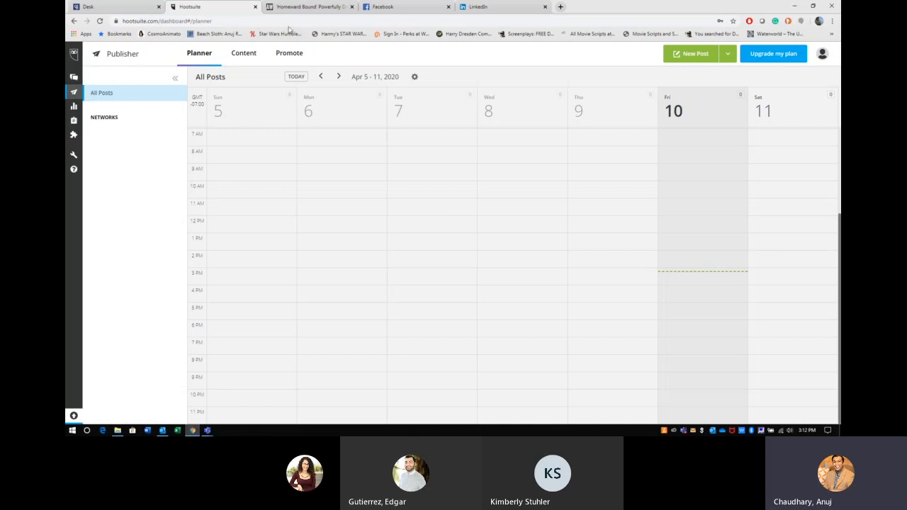
Step: Switch to the Adweek 'Homeward Bound' article tab and scroll through it
left_click(307, 7)
scroll(425, 127, "up", 2)
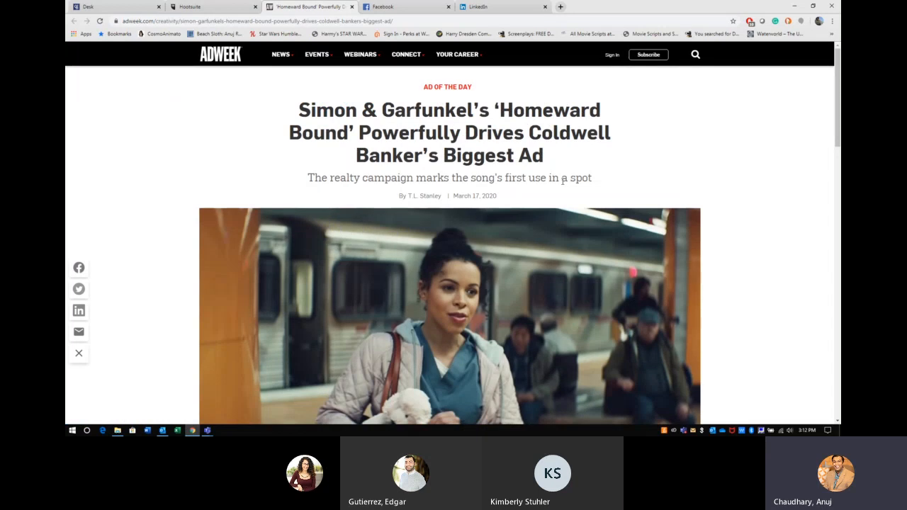
scroll(562, 180, "down", 12)
scroll(562, 184, "down", 2)
scroll(562, 185, "up", 15)
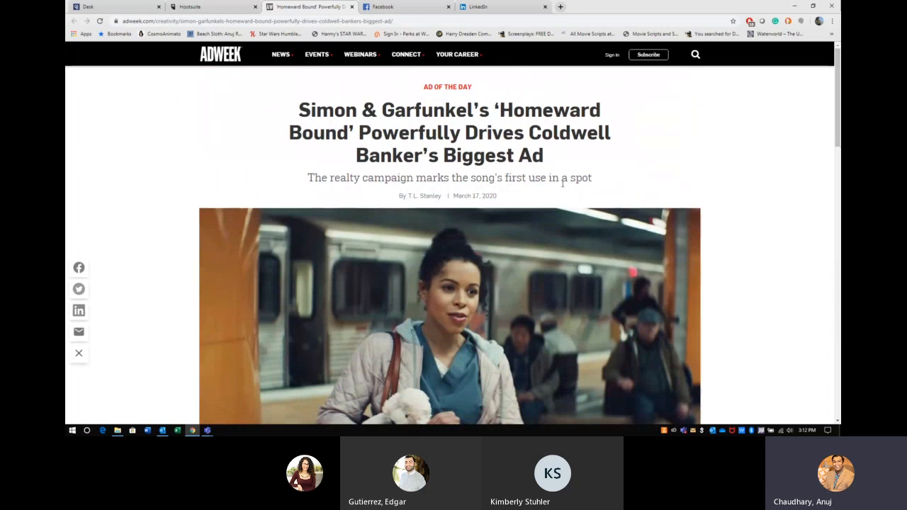
Step: Create a desktop shortcut to the article via More tools > Create shortcut, then minimize Chrome
left_click(833, 20)
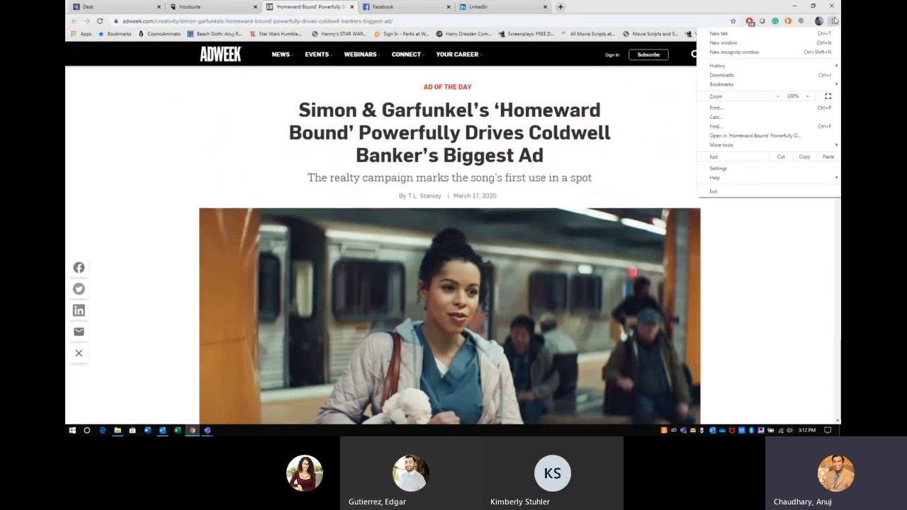
mouse_move(757, 149)
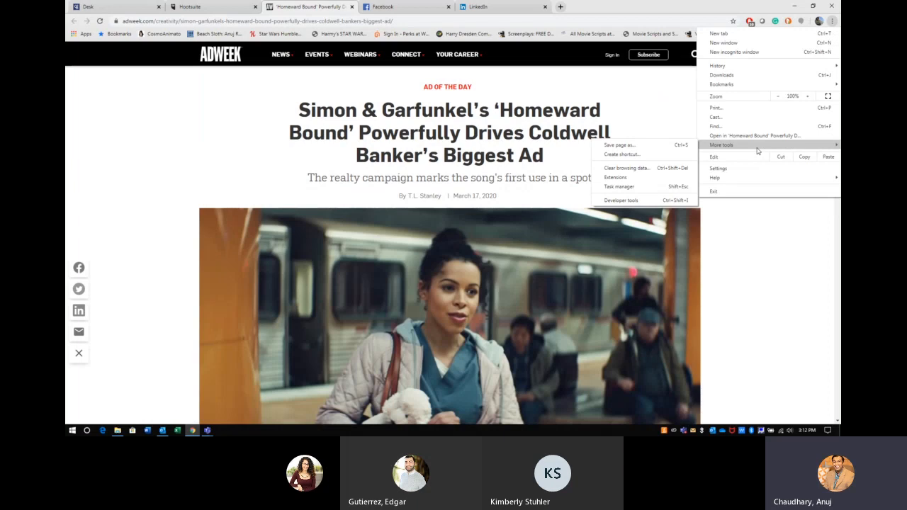
left_click(648, 154)
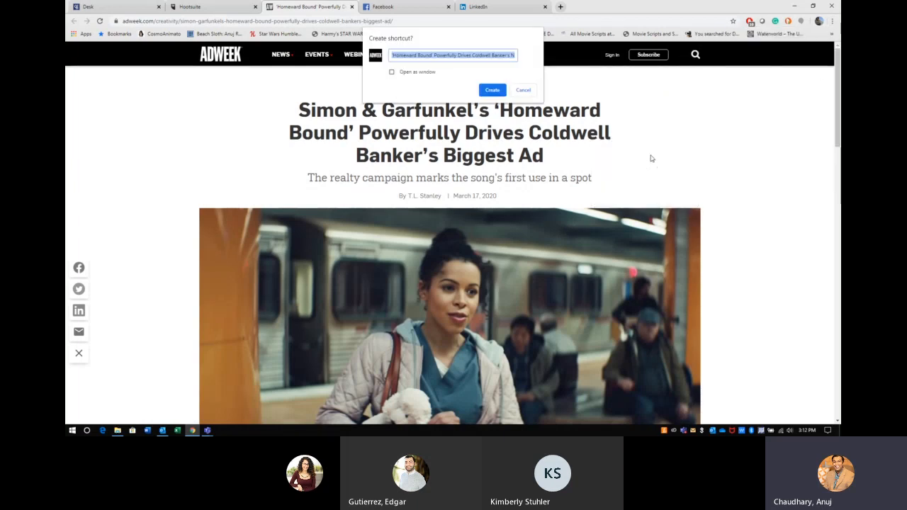
left_click(503, 93)
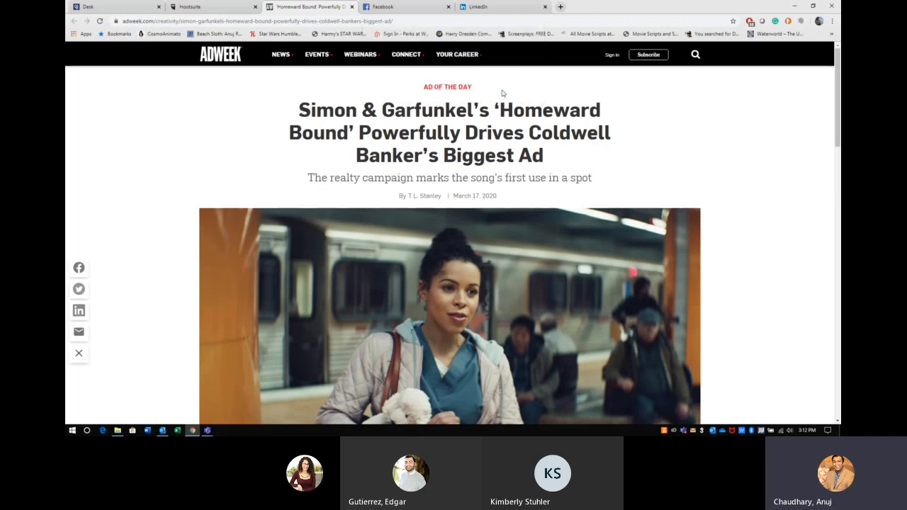
left_click(797, 8)
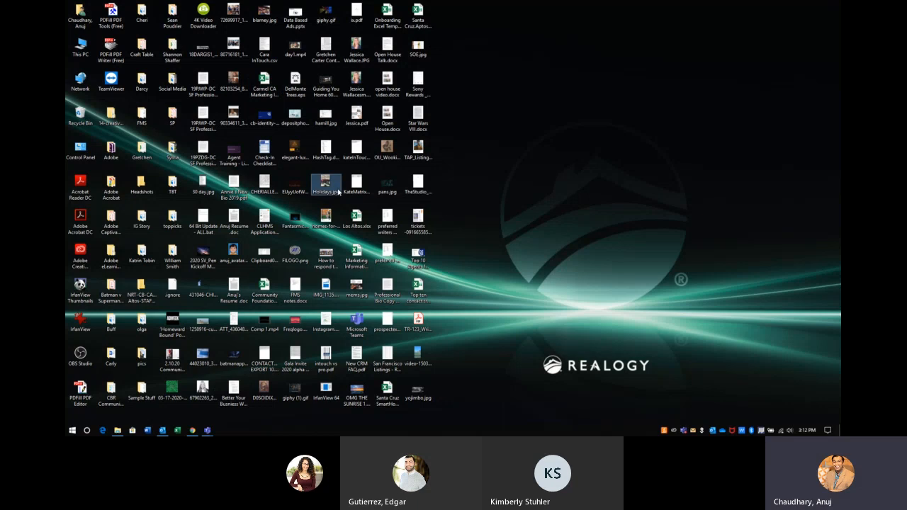
Step: Restore Chrome, create another desktop shortcut to the Adweek article, then minimize Chrome again
key("Down")
key("Down")
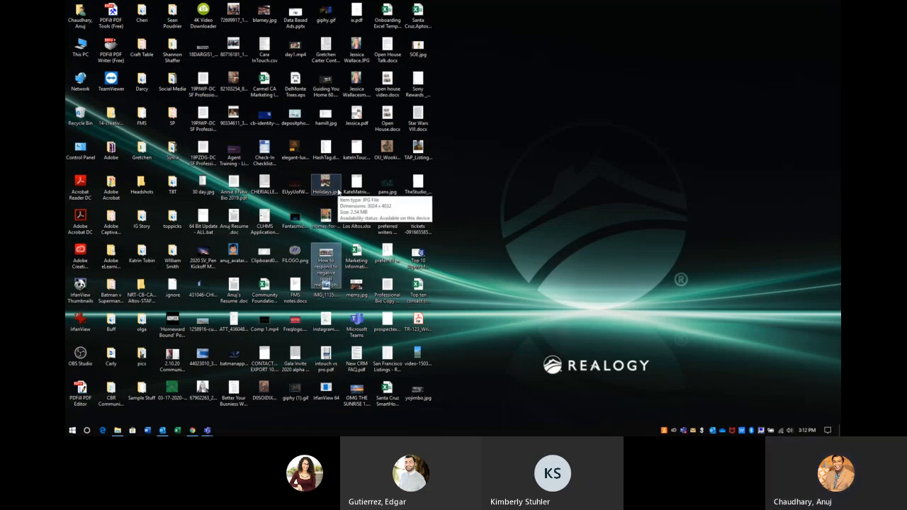
left_click(184, 432)
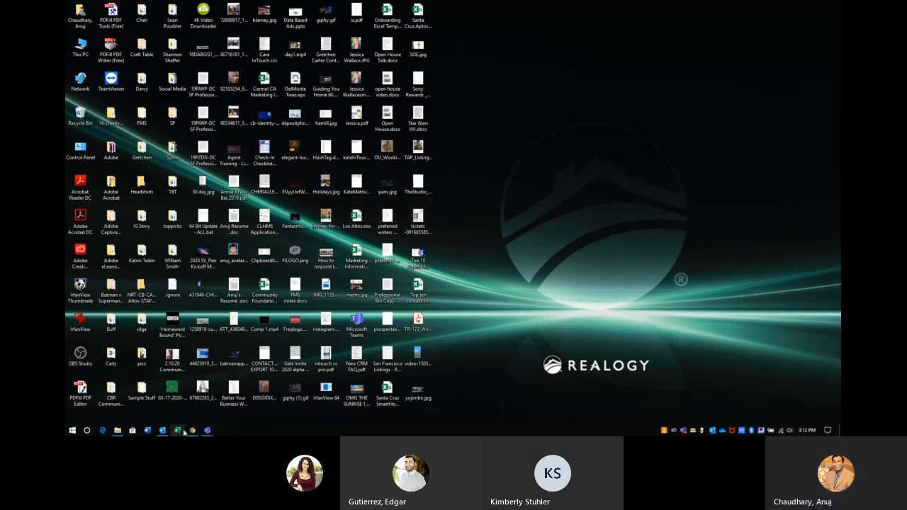
left_click(193, 431)
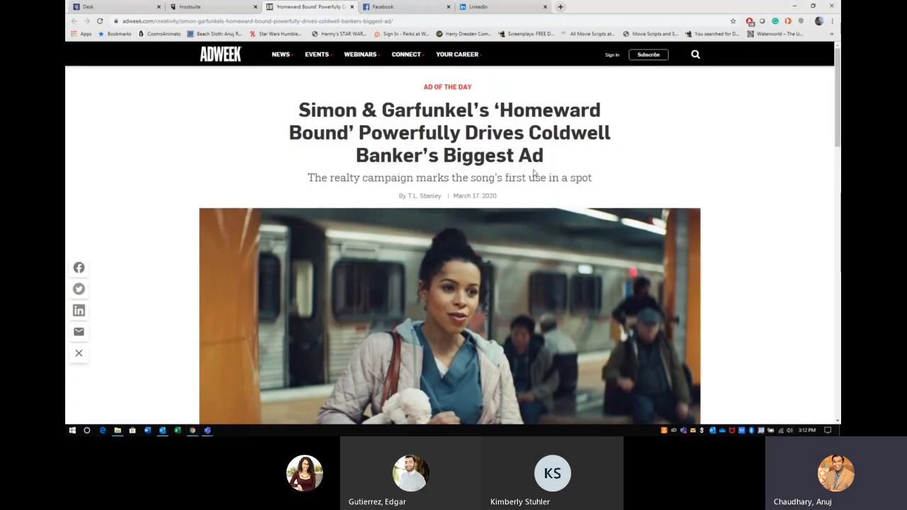
left_click(832, 21)
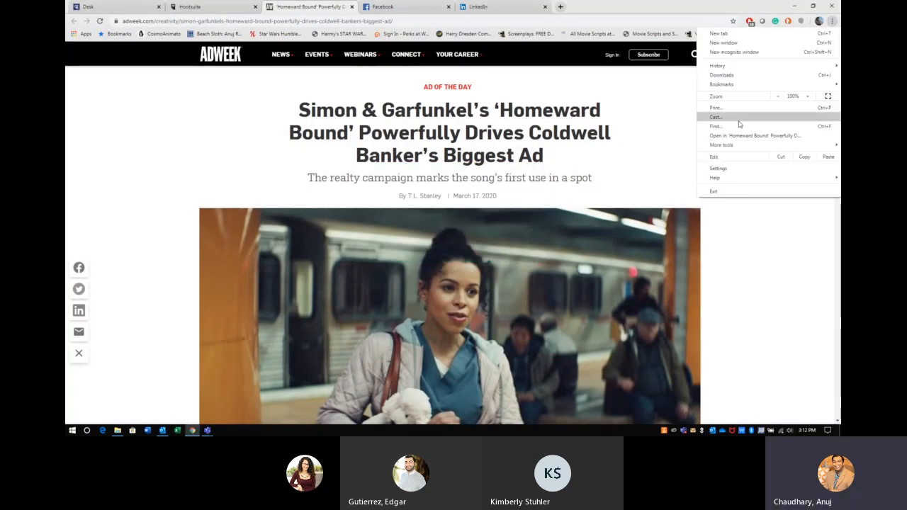
mouse_move(722, 145)
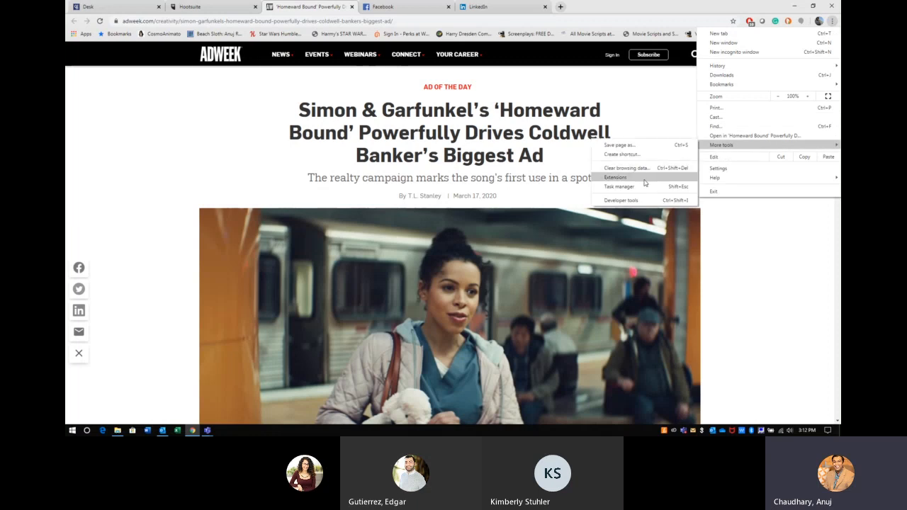
left_click(621, 154)
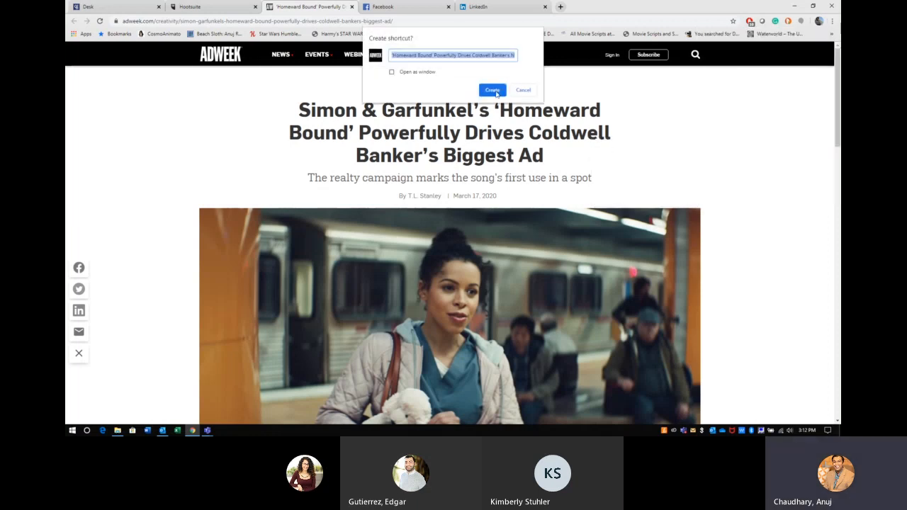
left_click(494, 90)
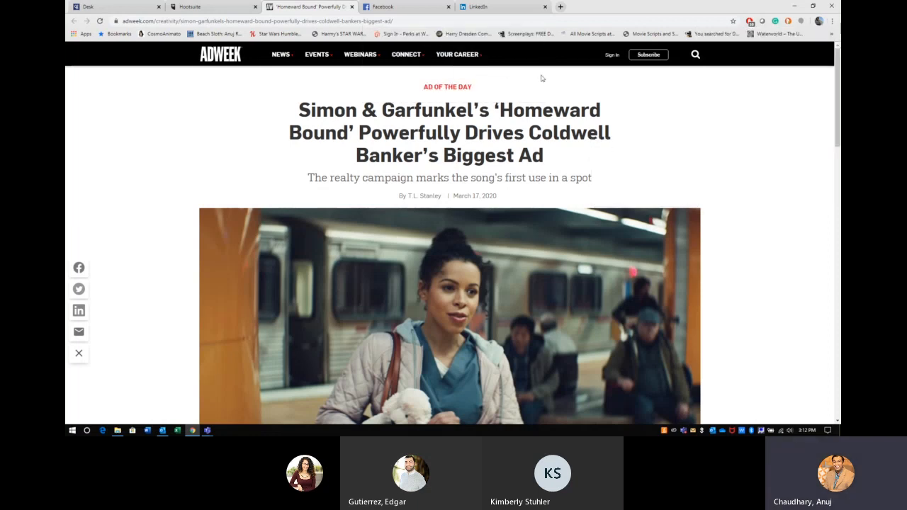
left_click(797, 6)
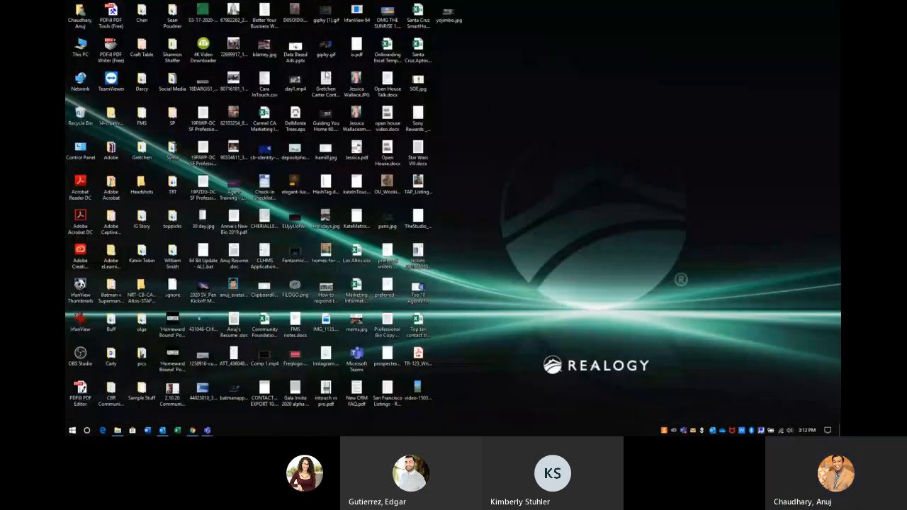
Step: Find the 'homeward' article shortcut via Start search and drag it into the Social Media folder
type("ho")
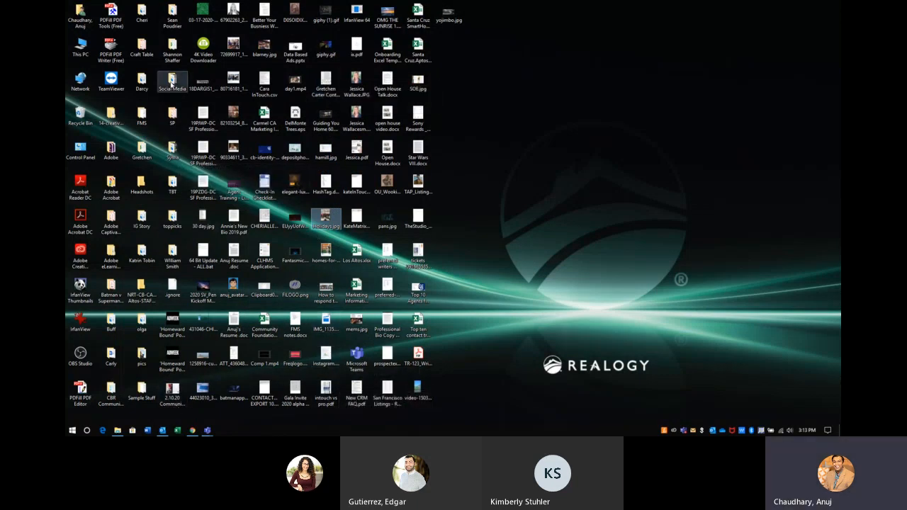
double_click(171, 83)
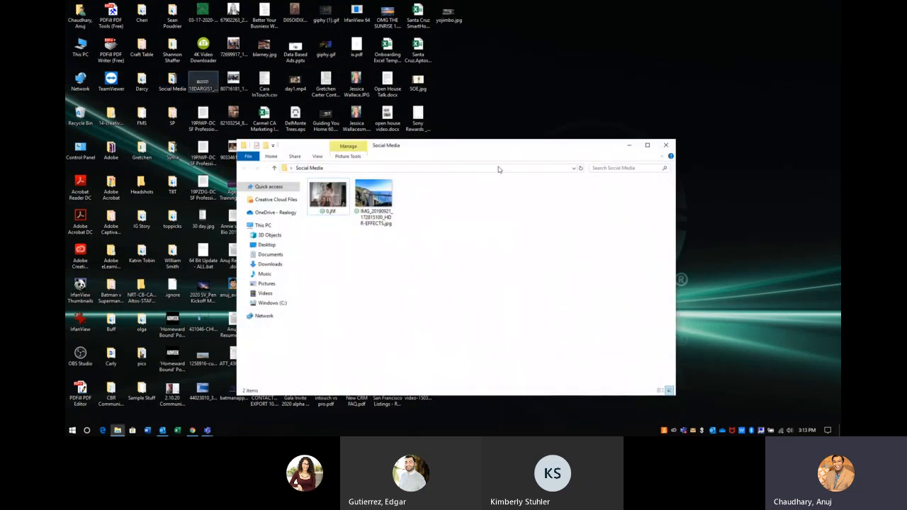
left_click(666, 145)
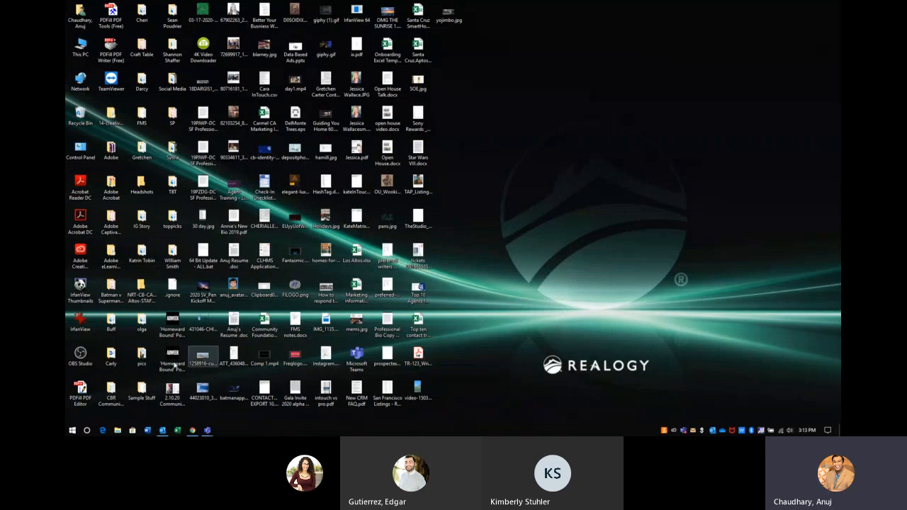
left_click(72, 430)
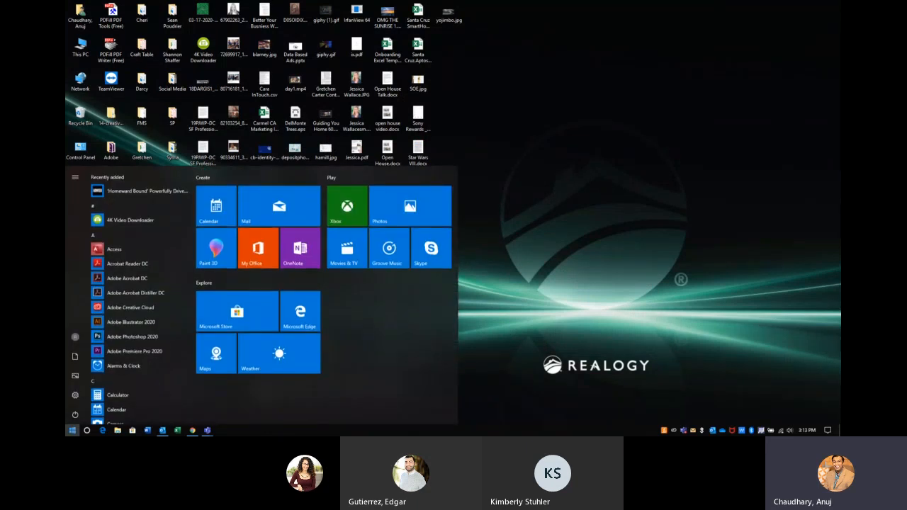
type("home")
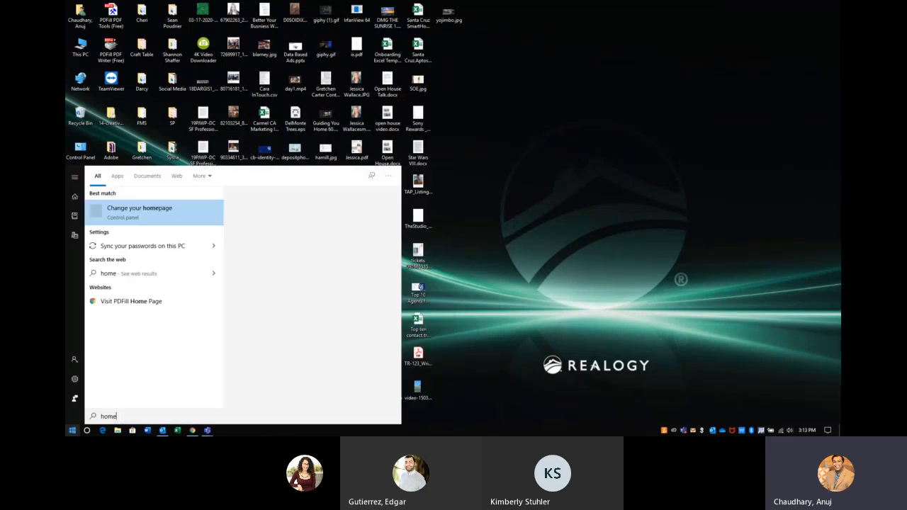
type("ward")
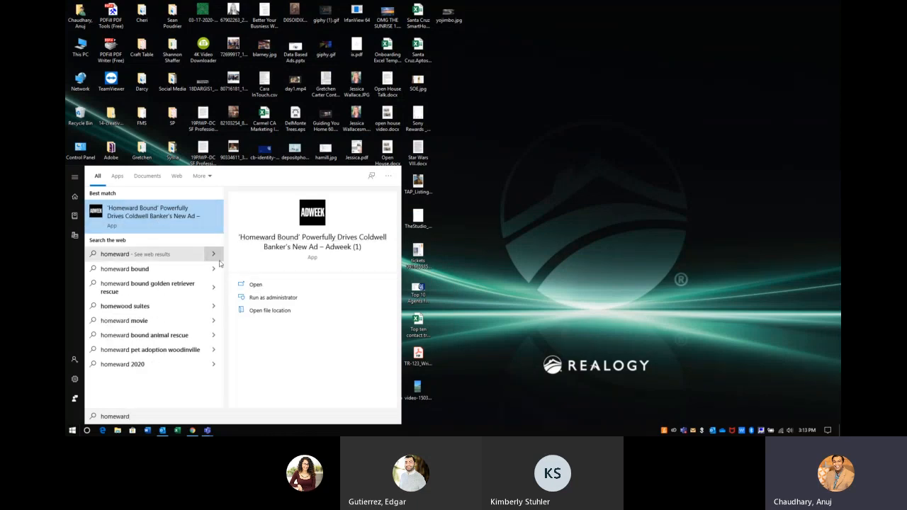
left_click(259, 312)
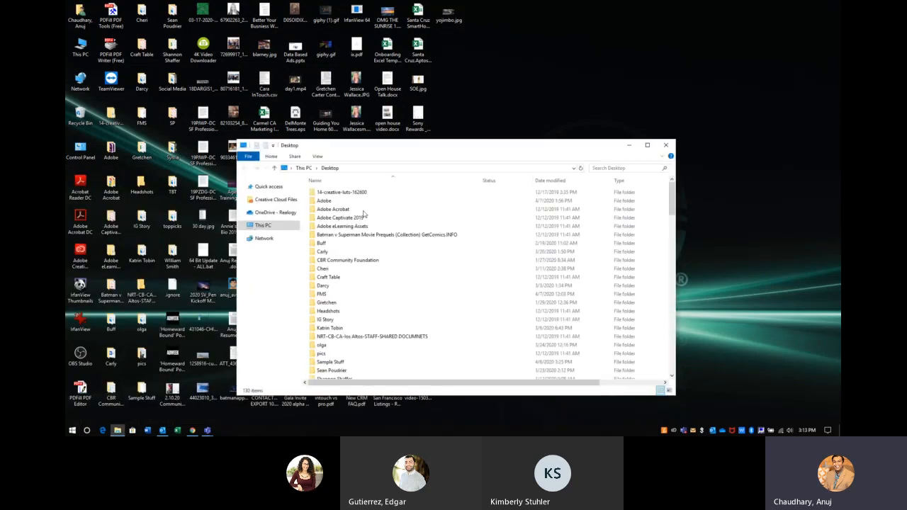
left_click_drag(381, 378, 171, 85)
Step: Open the Social Media folder and launch the Adweek article shortcut in Chrome
left_click(667, 146)
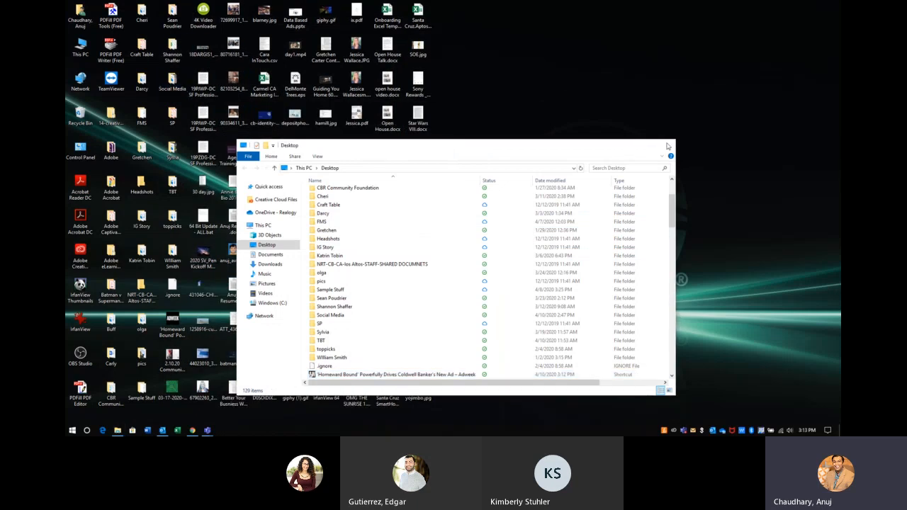
left_click(667, 145)
double_click(172, 83)
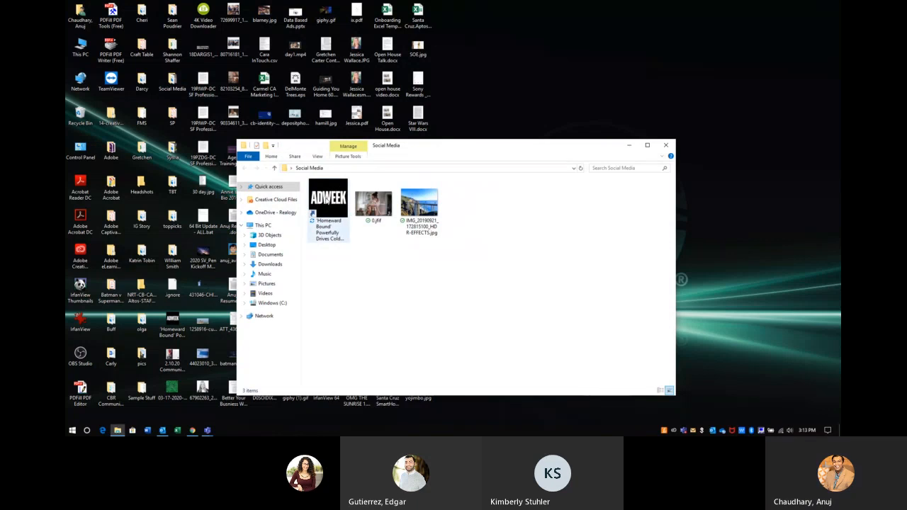
left_click(330, 224)
double_click(330, 222)
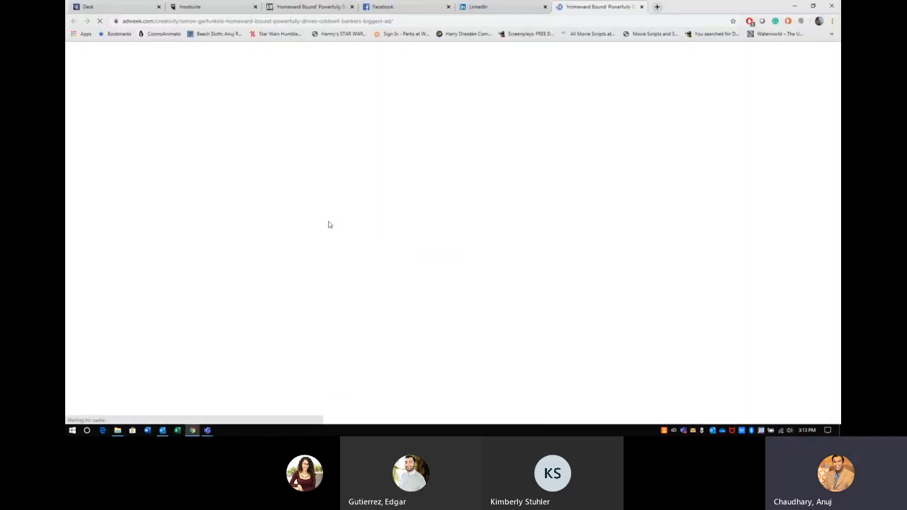
Step: Close the Adweek article tab and launch BrandSrv from the Coldwell Banker Desk apps
left_click(642, 7)
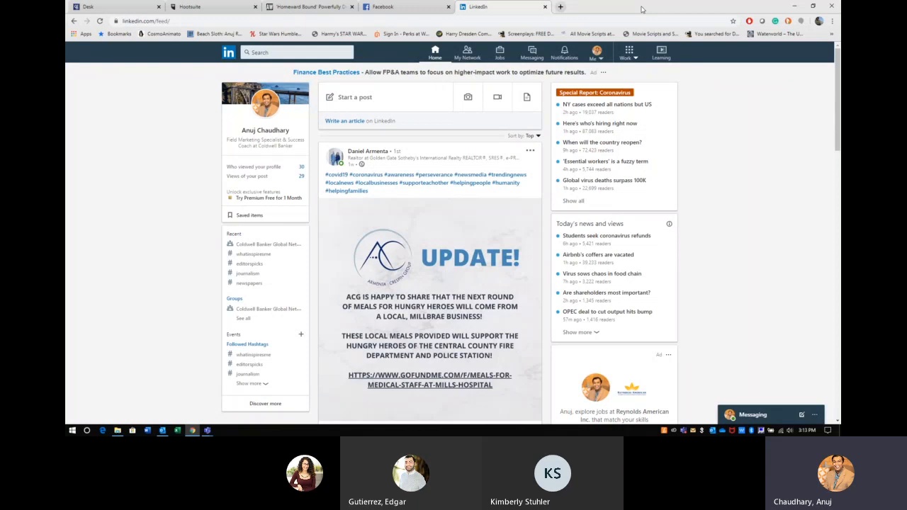
left_click(132, 6)
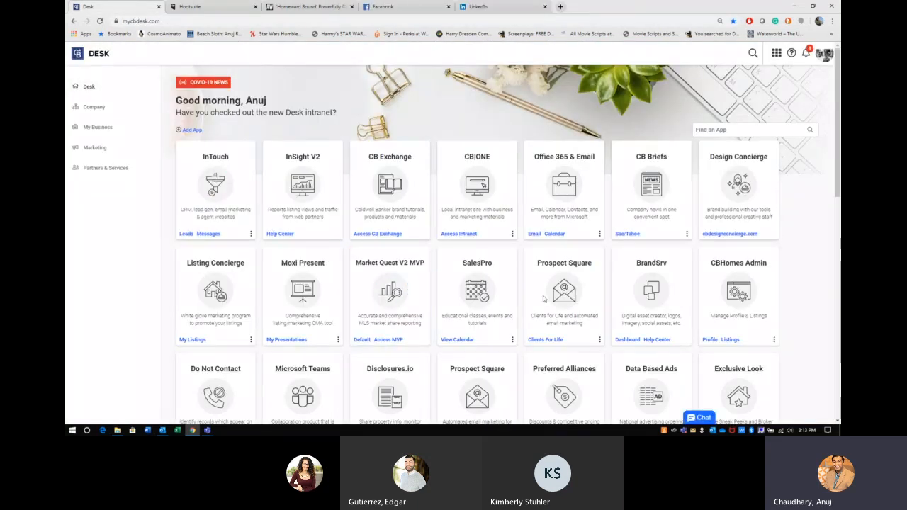
left_click(656, 287)
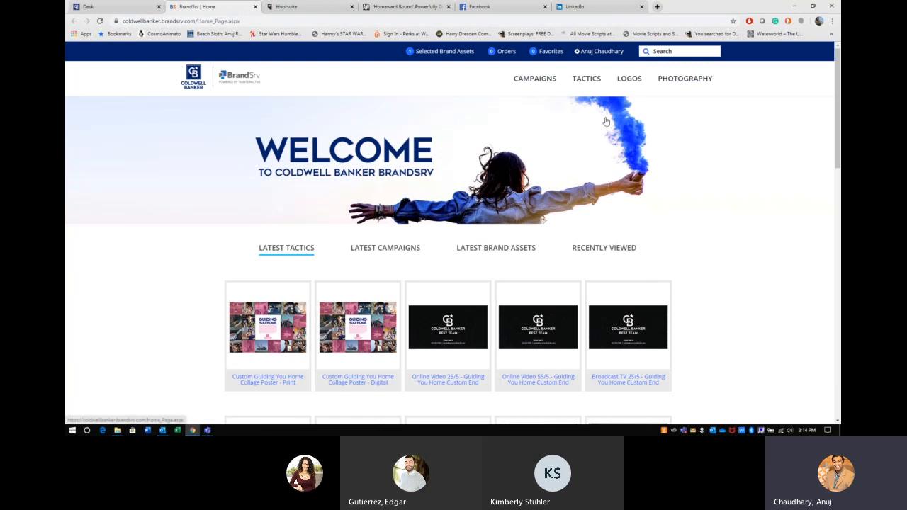
Step: Open the April Holidays tactic under Tactics > Social and begin customizing its template
mouse_move(623, 83)
mouse_move(577, 85)
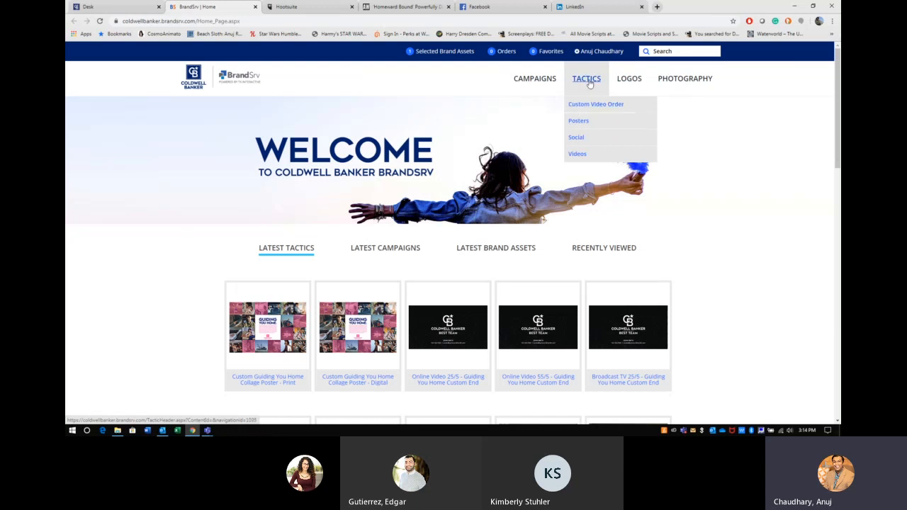
left_click(571, 144)
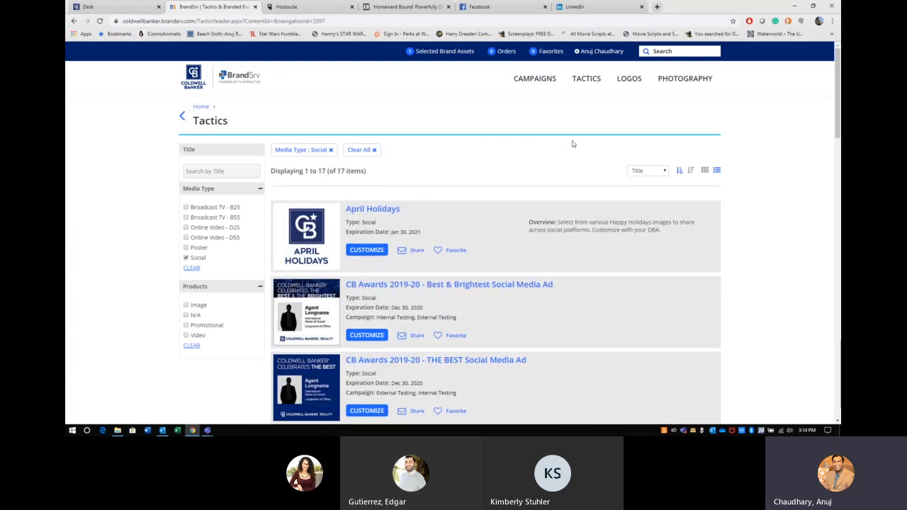
left_click(373, 210)
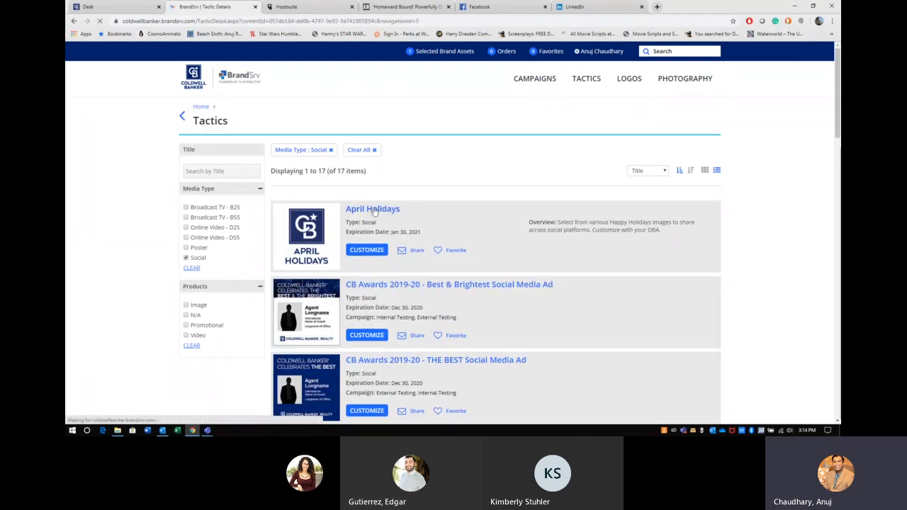
scroll(375, 212, "down", 1)
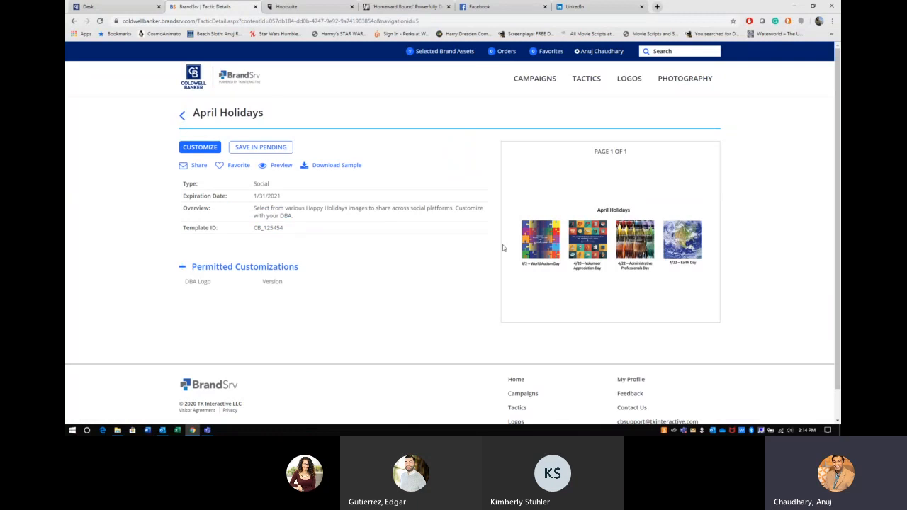
left_click(200, 146)
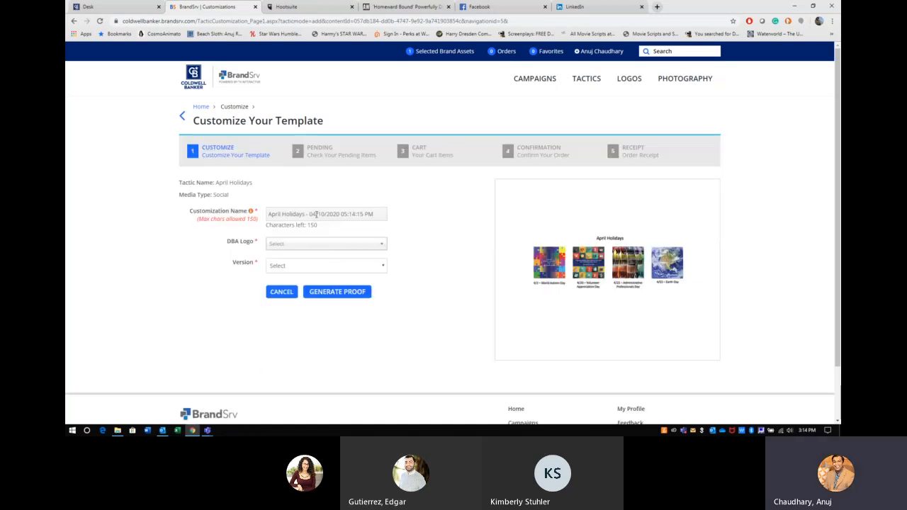
Step: Choose the Coldwell Banker Realty (CBR) logo and 4/20 – Volunteer Appreciation Day version, then generate the proof
left_click(304, 247)
left_click(304, 248)
type("coldw")
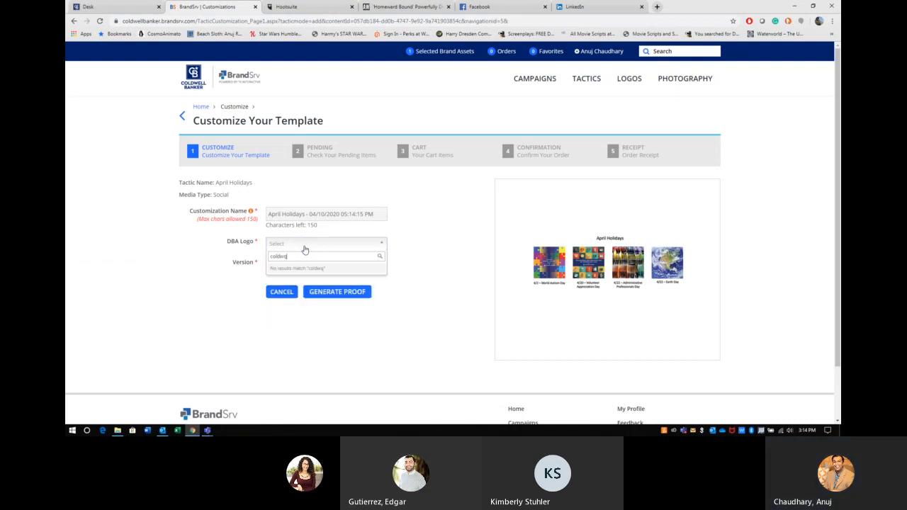
left_click(306, 269)
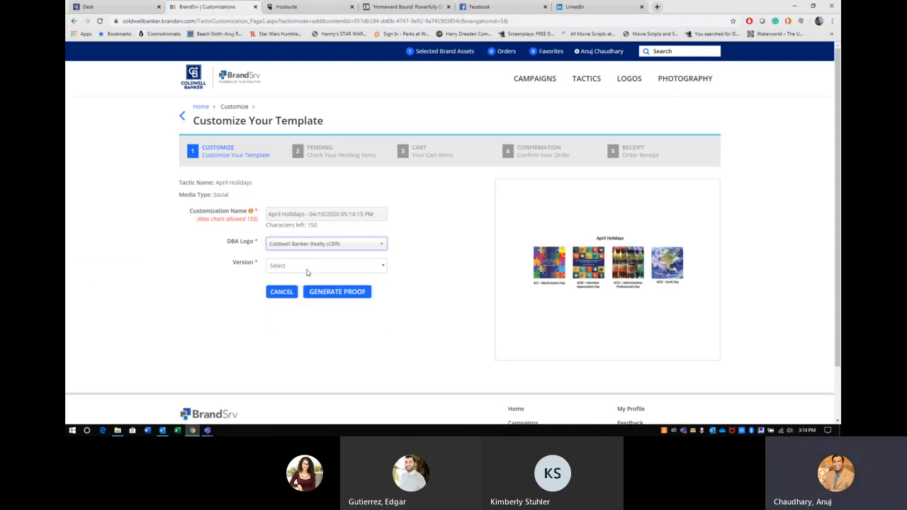
left_click(302, 266)
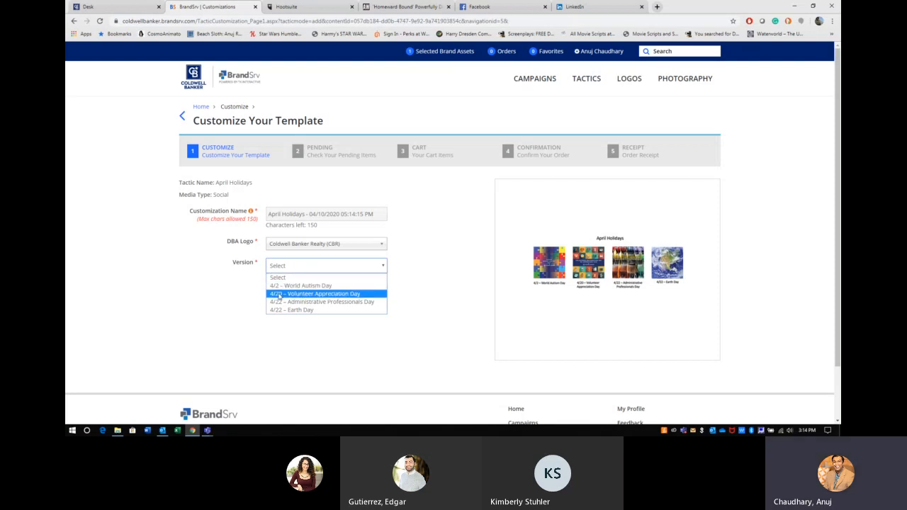
left_click(278, 293)
left_click(353, 293)
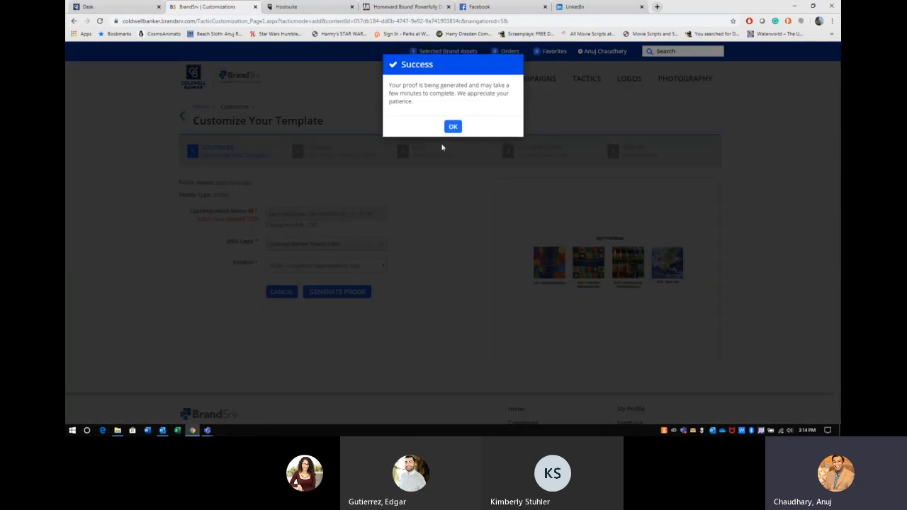
left_click(452, 126)
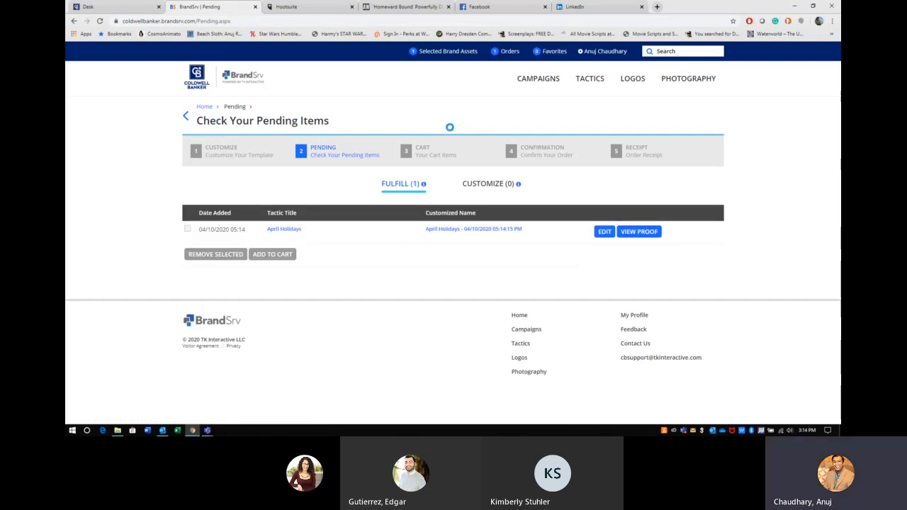
Step: Preview the April Holidays proof, then add it to the cart and place the order
left_click(640, 234)
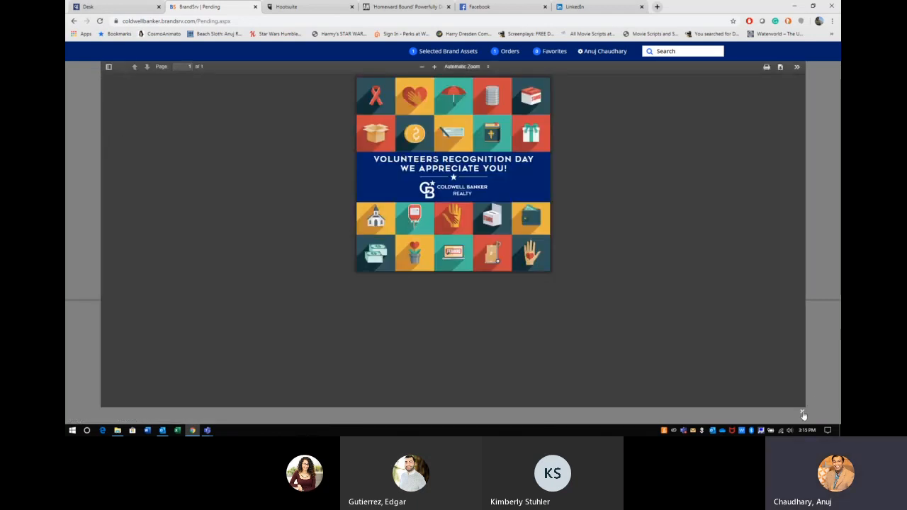
left_click(803, 414)
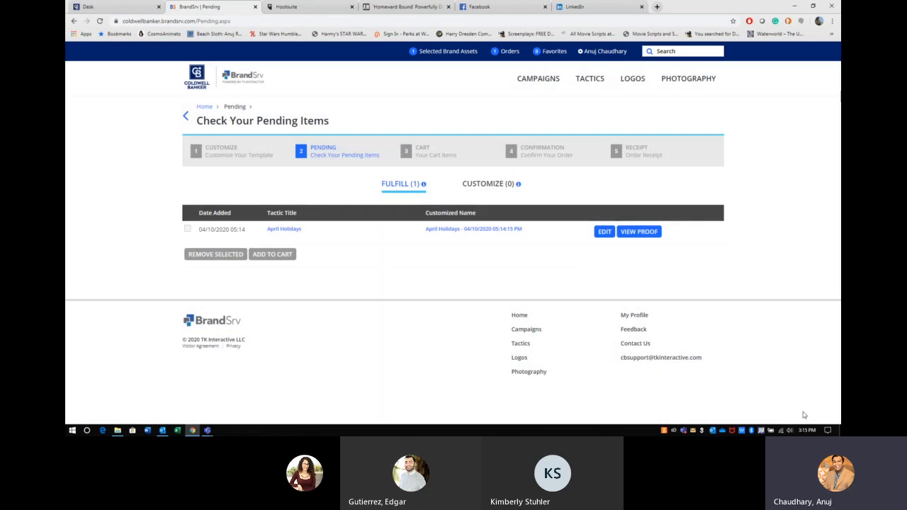
left_click(187, 229)
left_click(283, 259)
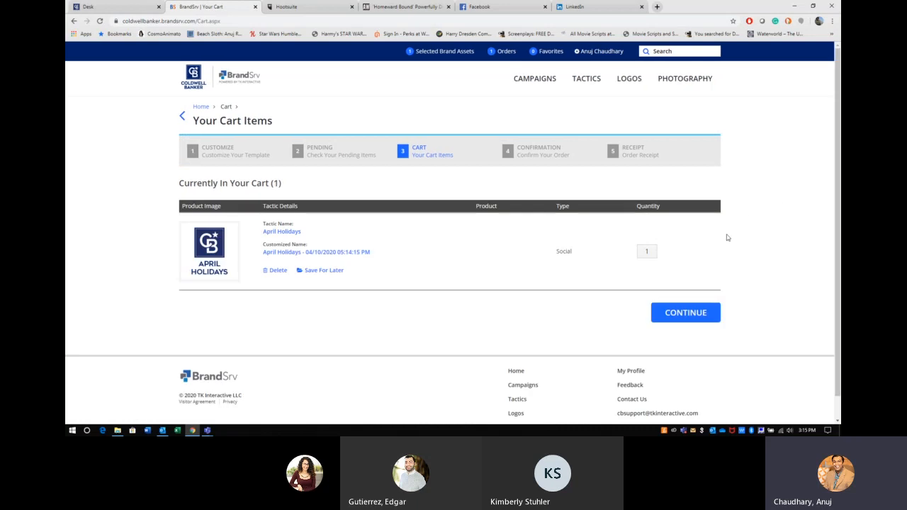
left_click(684, 315)
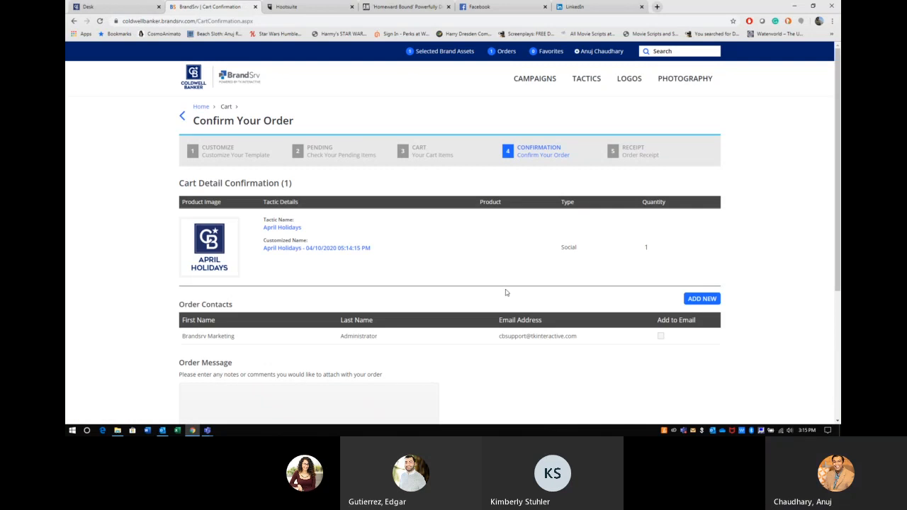
scroll(504, 293, "down", 3)
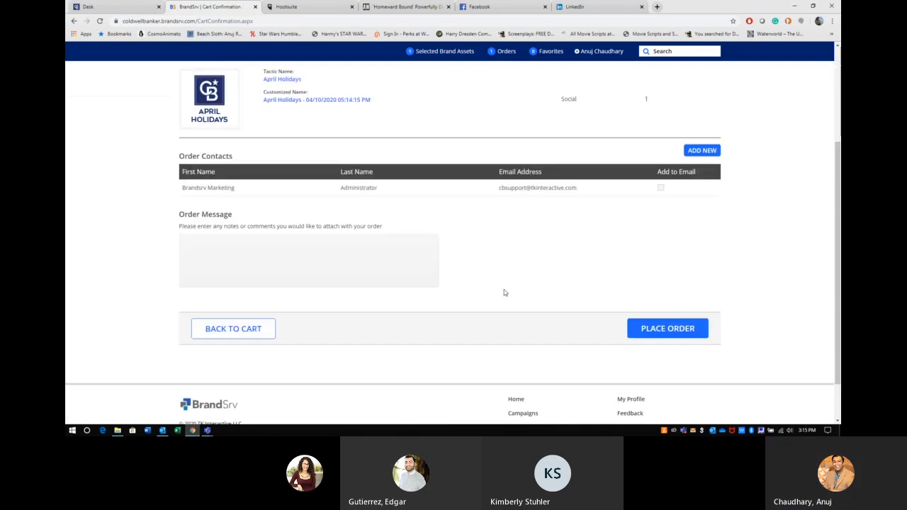
left_click(642, 327)
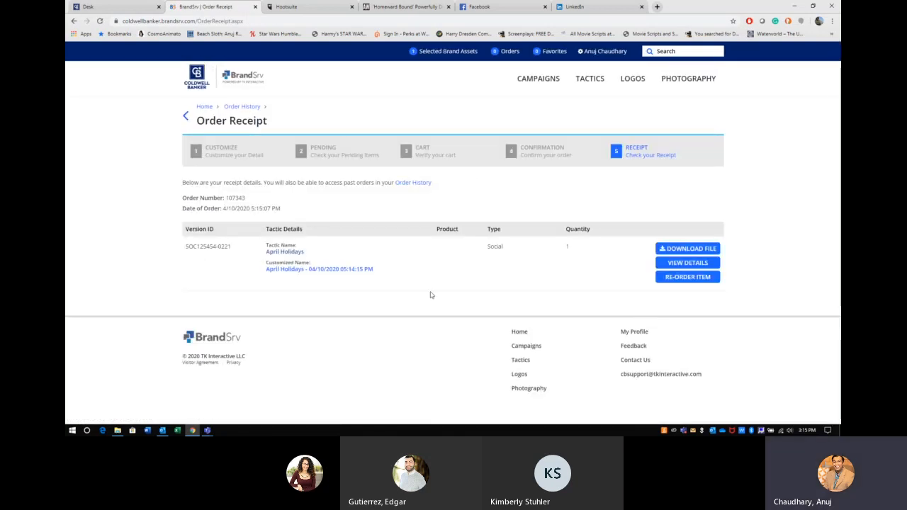
Step: Download the April Holidays social ad image and show it in the Downloads folder
left_click(704, 249)
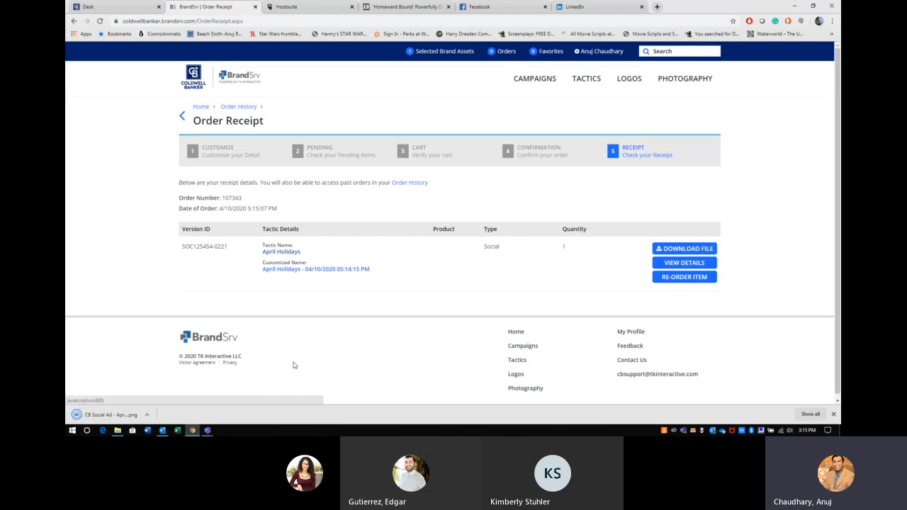
left_click(149, 415)
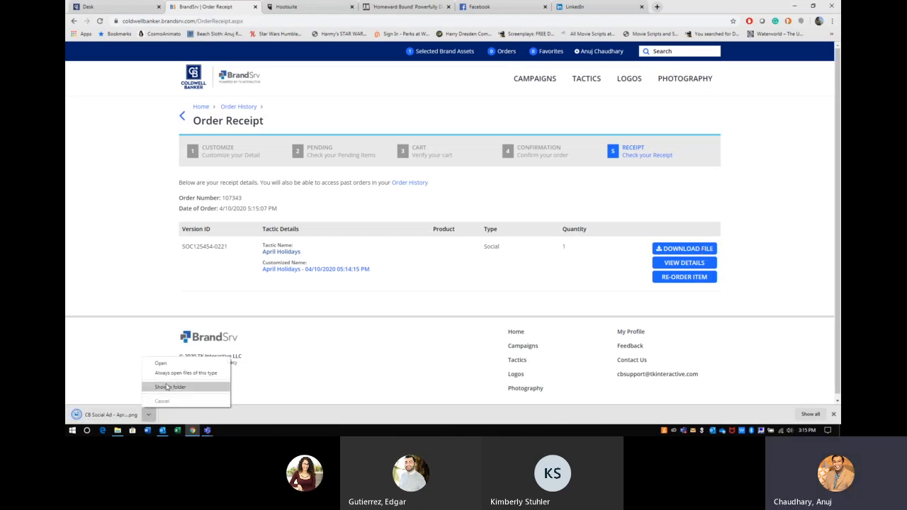
left_click(167, 388)
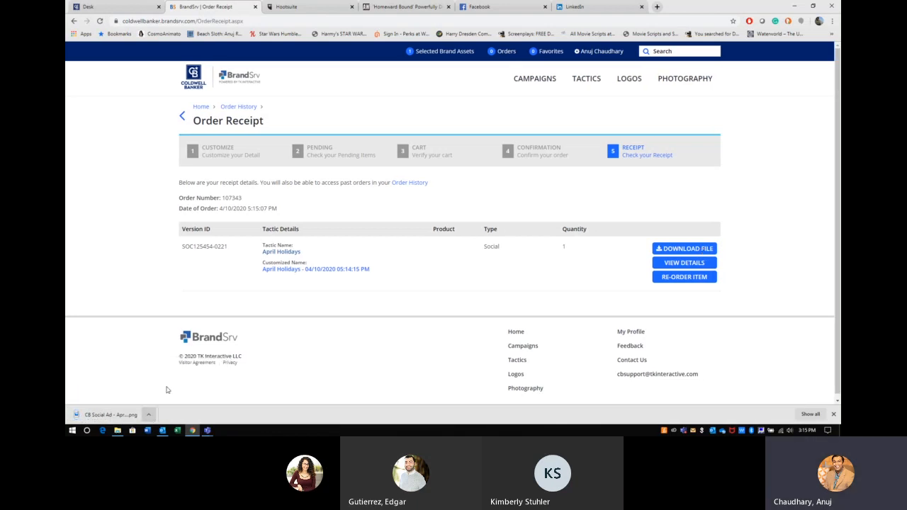
left_click(797, 6)
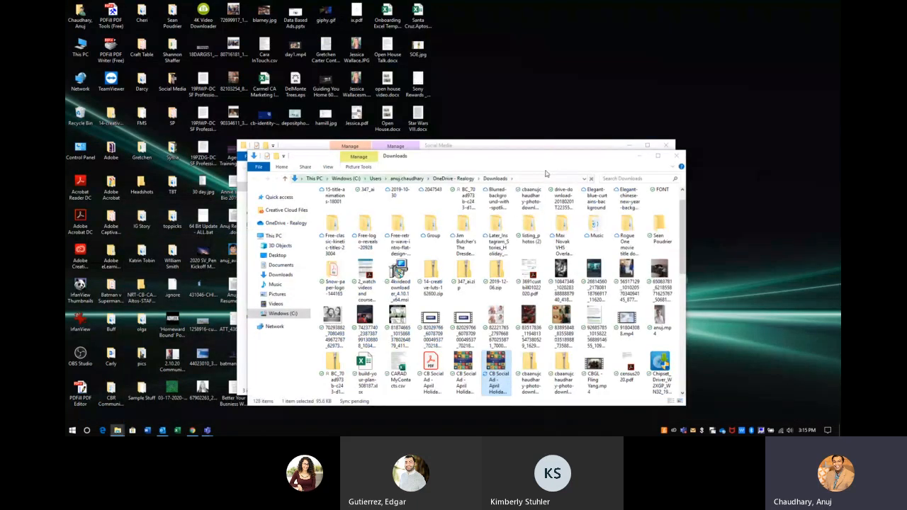
Step: Move the CB Social Ad image into the Social Media folder and close both folder windows
left_click_drag(617, 158, 778, 136)
left_click_drag(641, 340, 368, 314)
left_click_drag(779, 138, 712, 152)
left_click(770, 147)
left_click_drag(496, 146, 840, 106)
left_click(831, 8)
Step: Restore Chrome and return to the Hootsuite planner tab
mouse_move(192, 431)
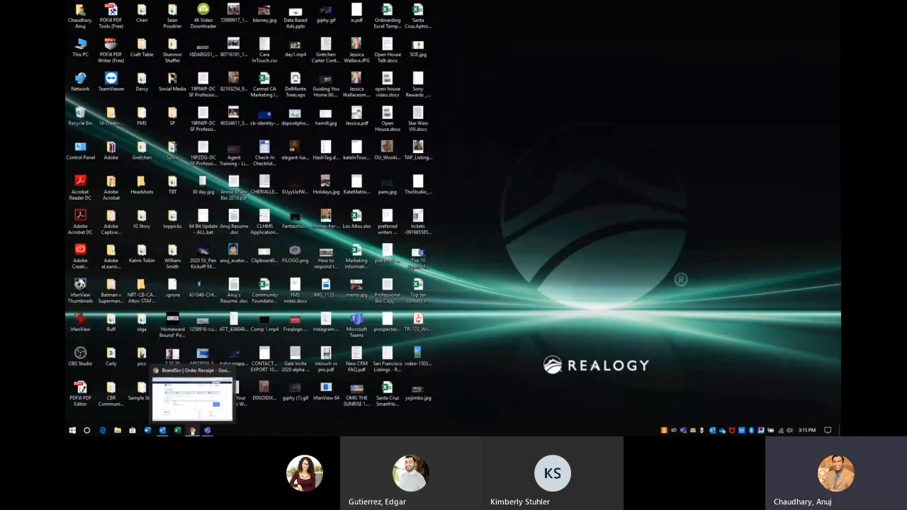
left_click(195, 415)
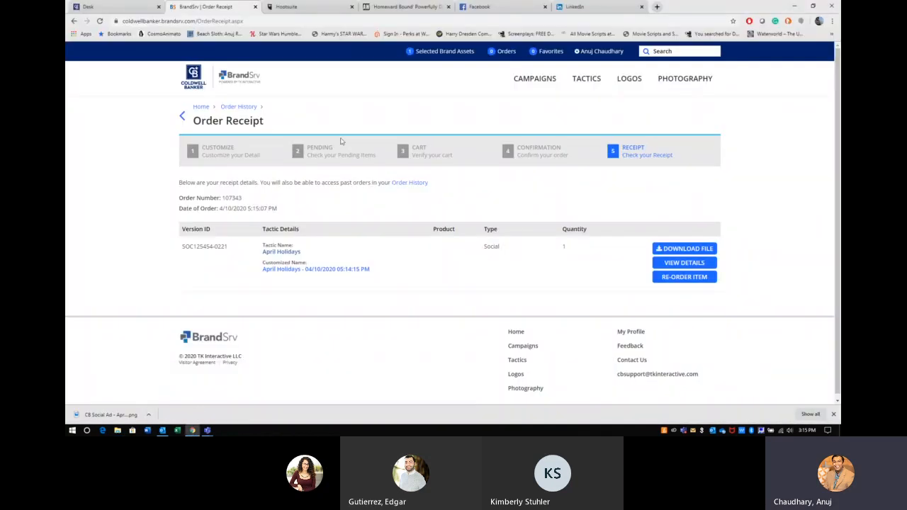
left_click(317, 9)
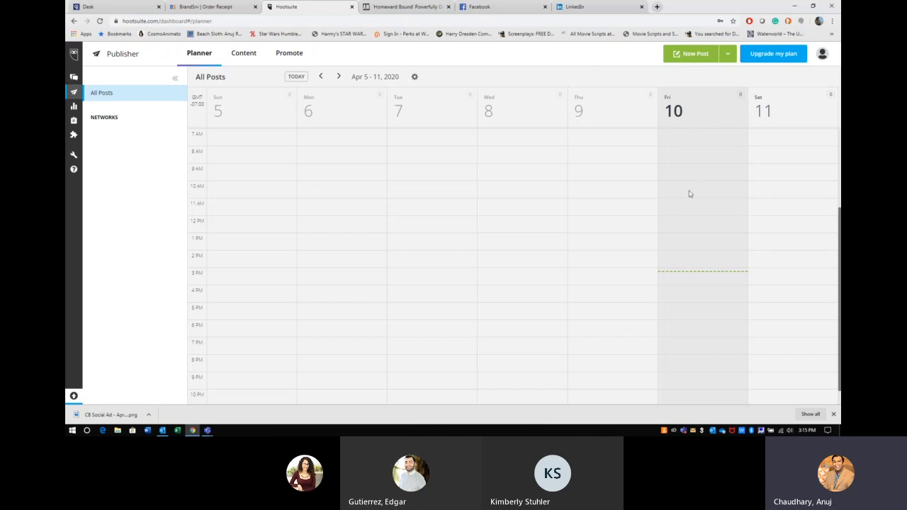
Step: Check that the Apr 5 - 11 planner day runs from 12 AM to 11 PM, then bring up the account menu
scroll(604, 158, "up", 3)
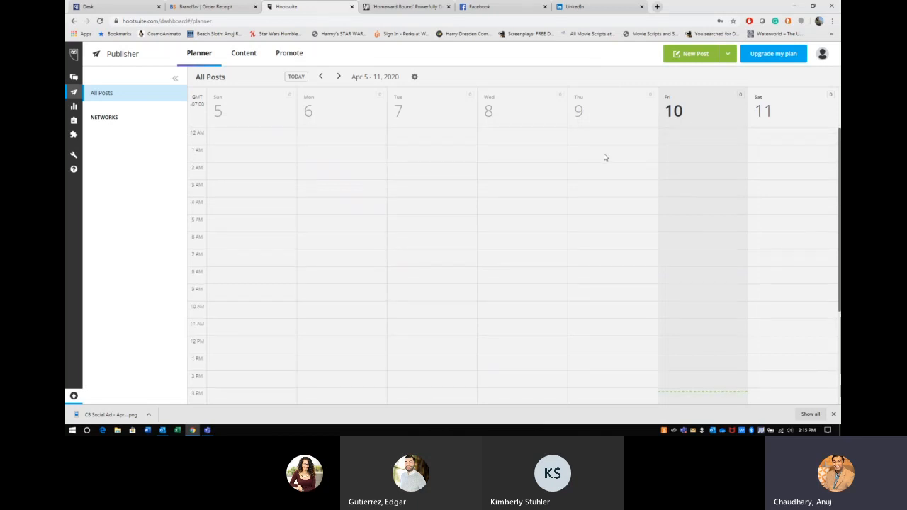
left_click_drag(197, 133, 207, 132)
scroll(502, 219, "down", 3)
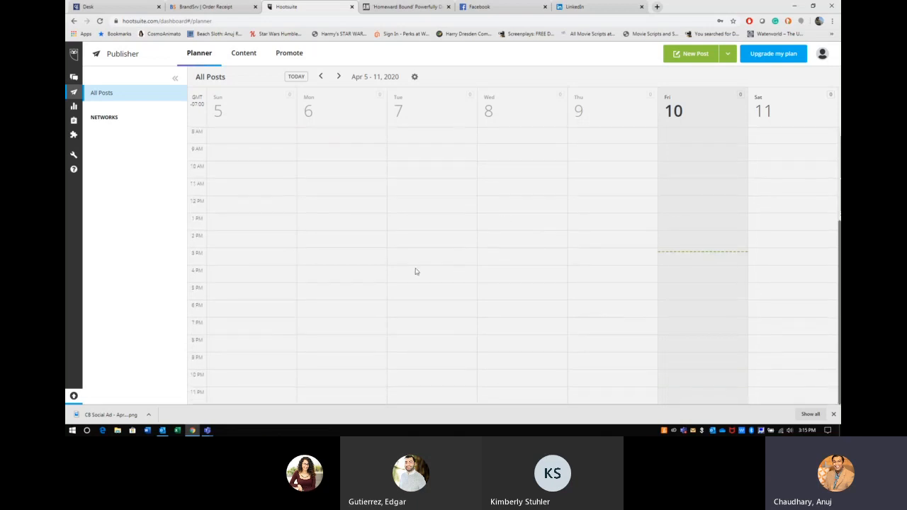
left_click_drag(197, 393, 205, 395)
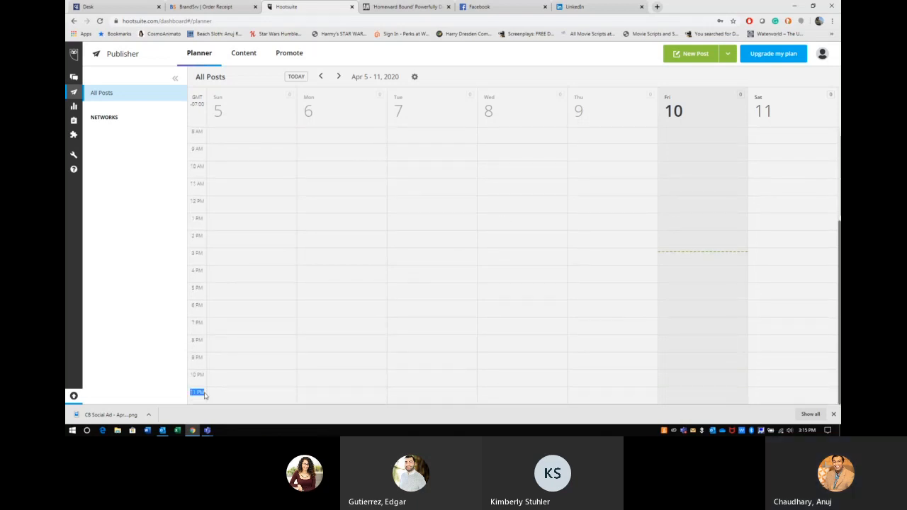
scroll(204, 395, "up", 3)
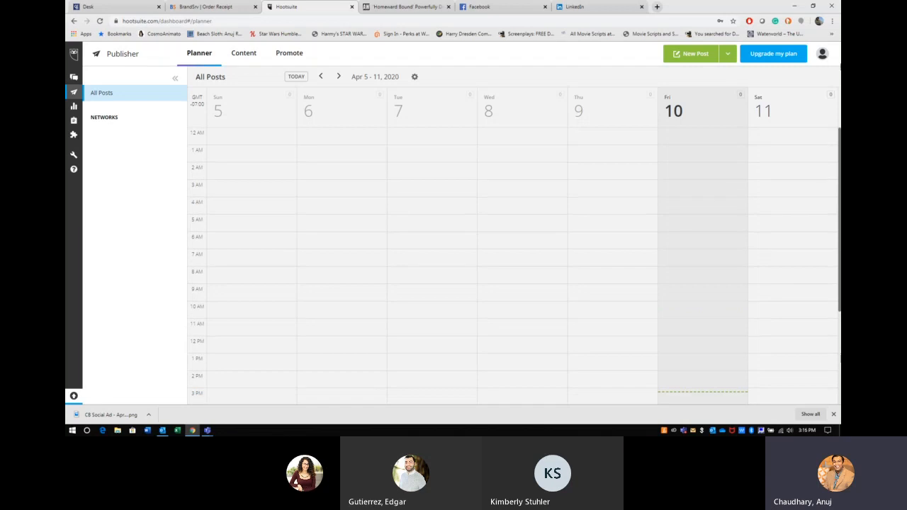
left_click(823, 55)
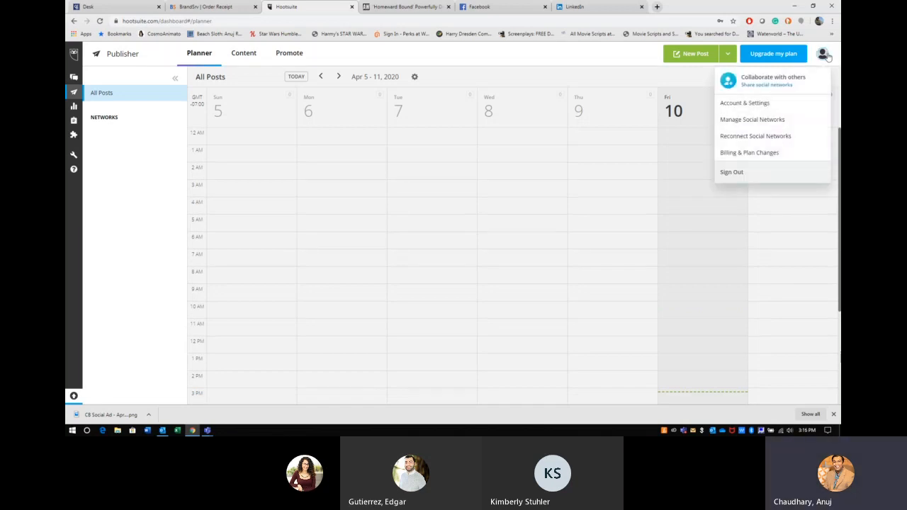
scroll(671, 269, "down", 3)
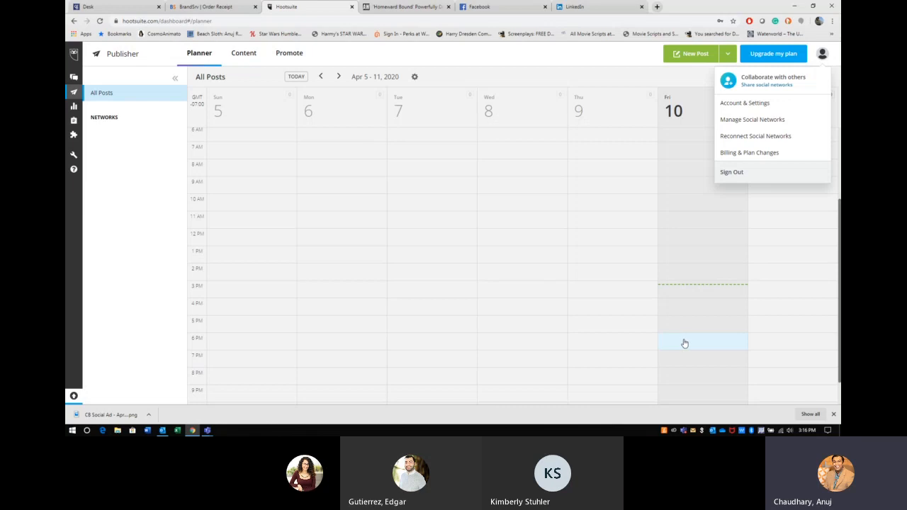
Step: Check the Account & Settings profile, keep the US/Los Angeles time zone, and return to the planner
left_click(753, 104)
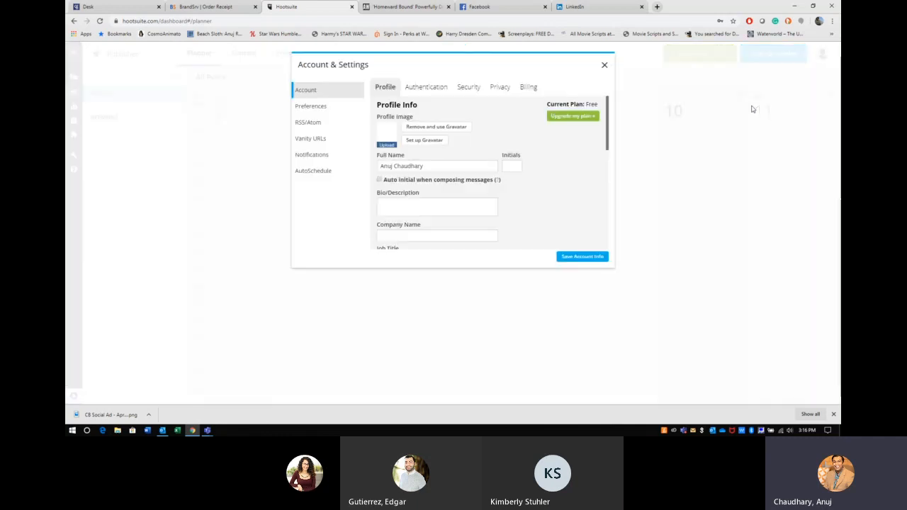
scroll(565, 198, "down", 5)
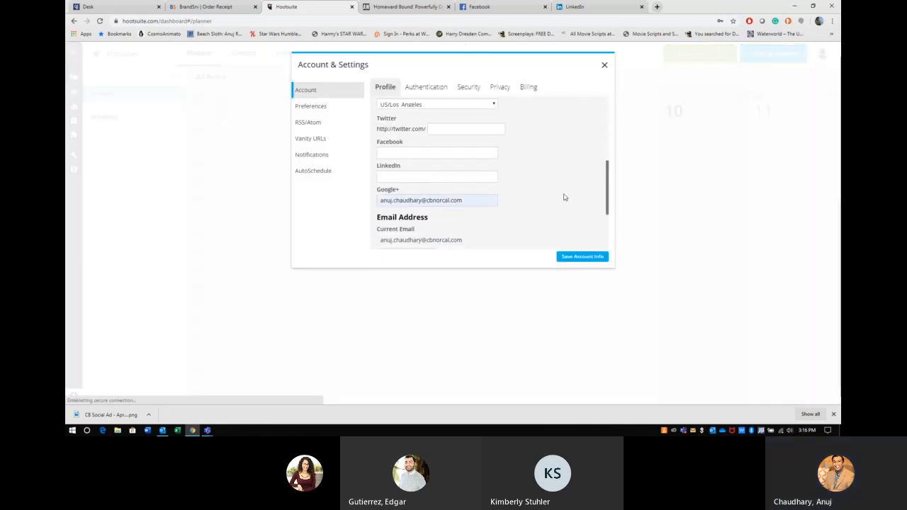
scroll(565, 197, "up", 1)
left_click(407, 138)
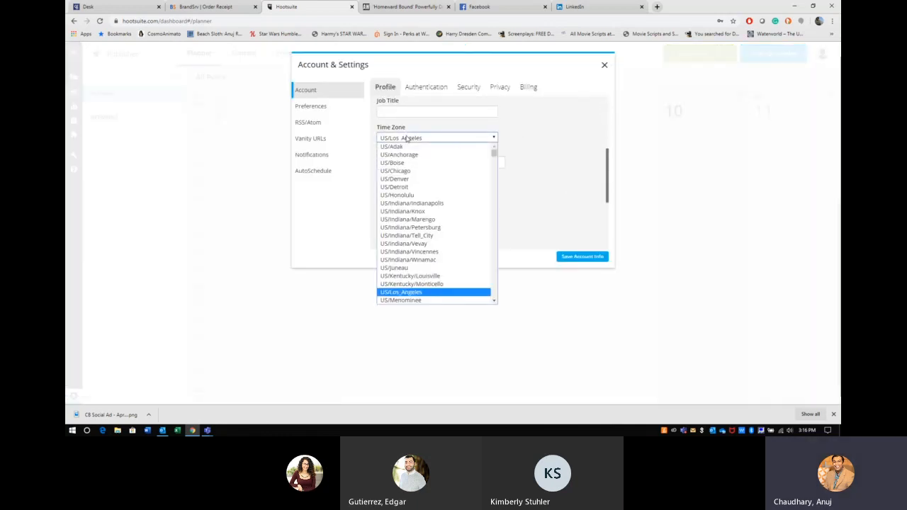
left_click(530, 148)
scroll(530, 149, "down", 4)
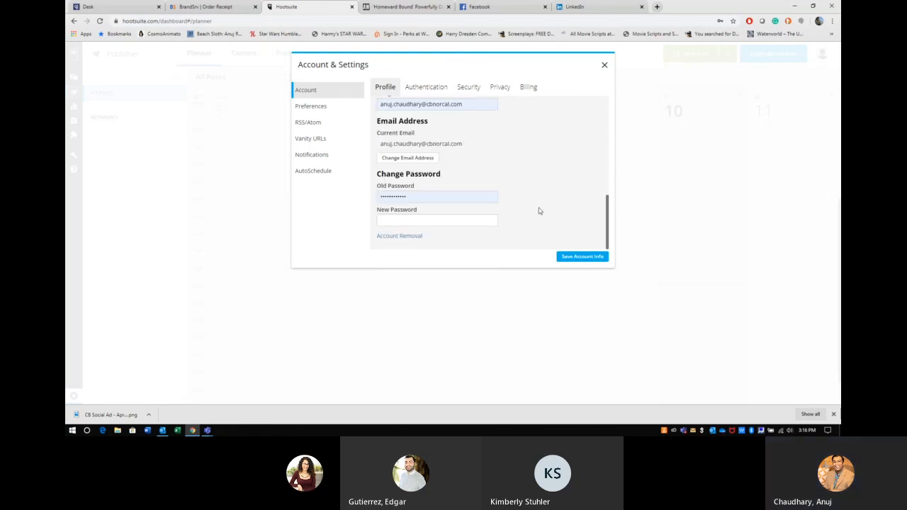
left_click(604, 66)
scroll(698, 296, "down", 2)
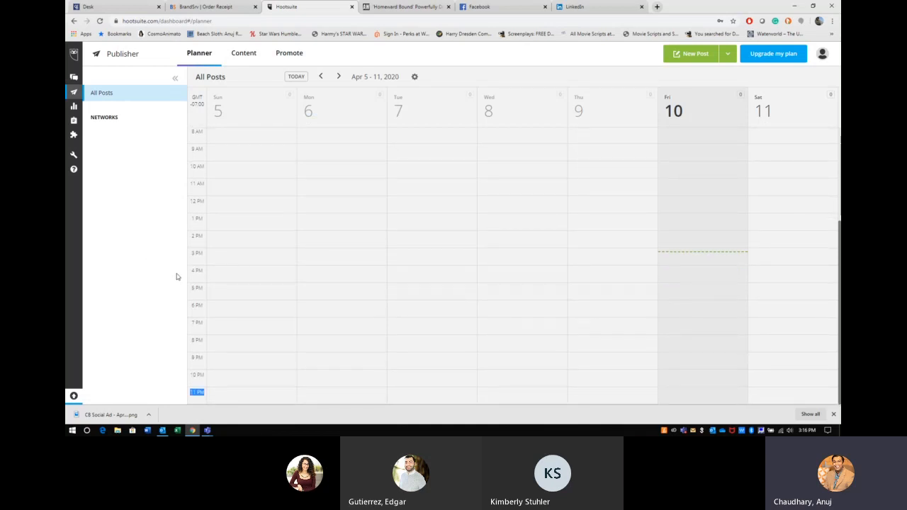
Step: Start a new post in the Friday, Apr 10 5:00 PM slot and dismiss Chrome's download bar
left_click(680, 295)
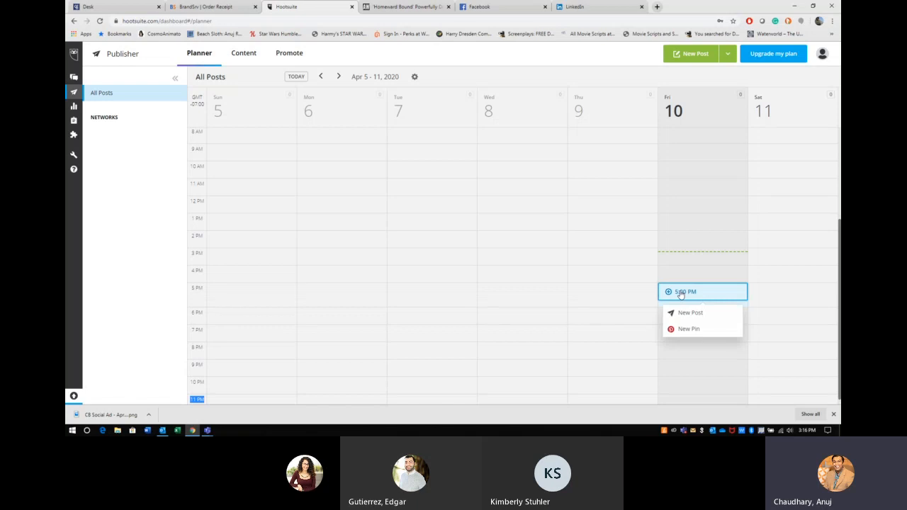
left_click(685, 313)
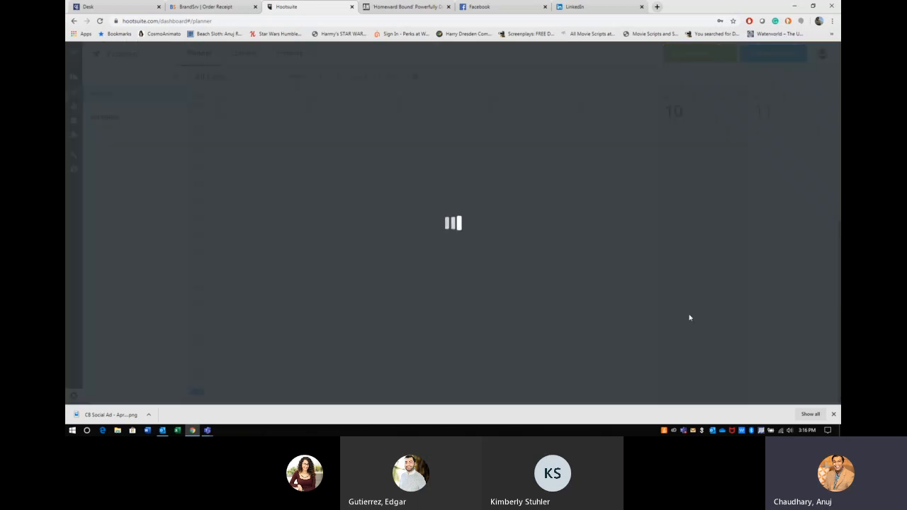
left_click(833, 413)
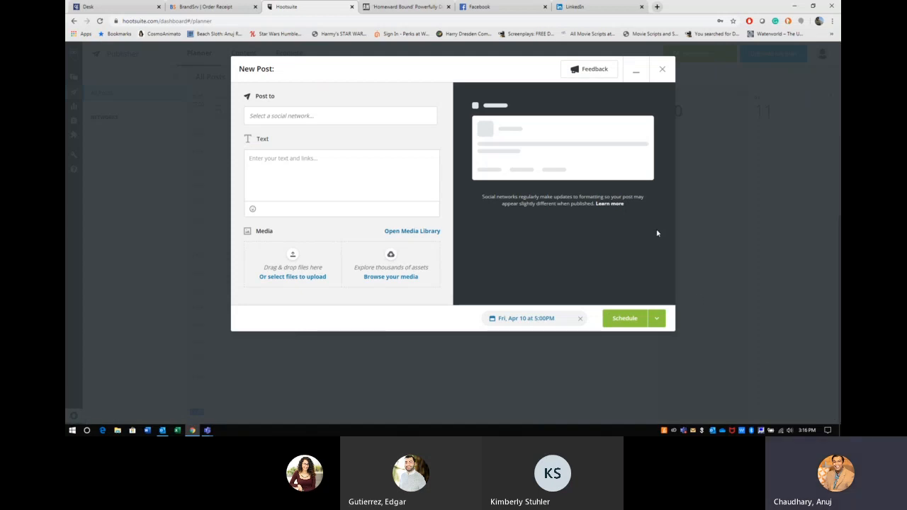
Step: Select LinkedIn, the Facebook Page and the Instagram account as the post's destinations
left_click(312, 116)
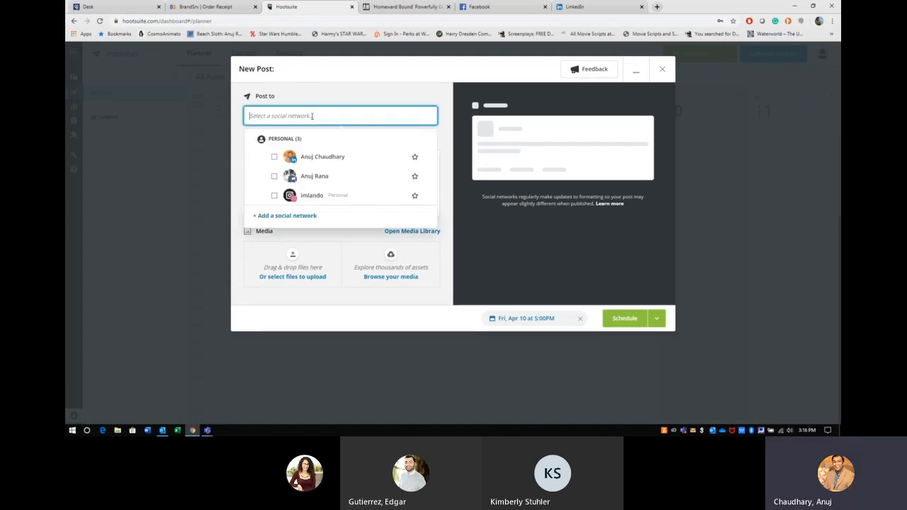
left_click(274, 156)
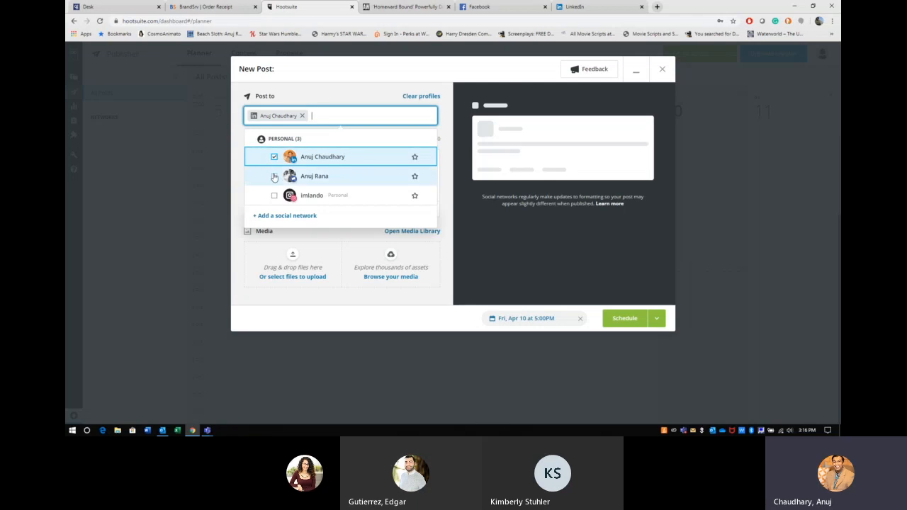
left_click(275, 176)
left_click(274, 196)
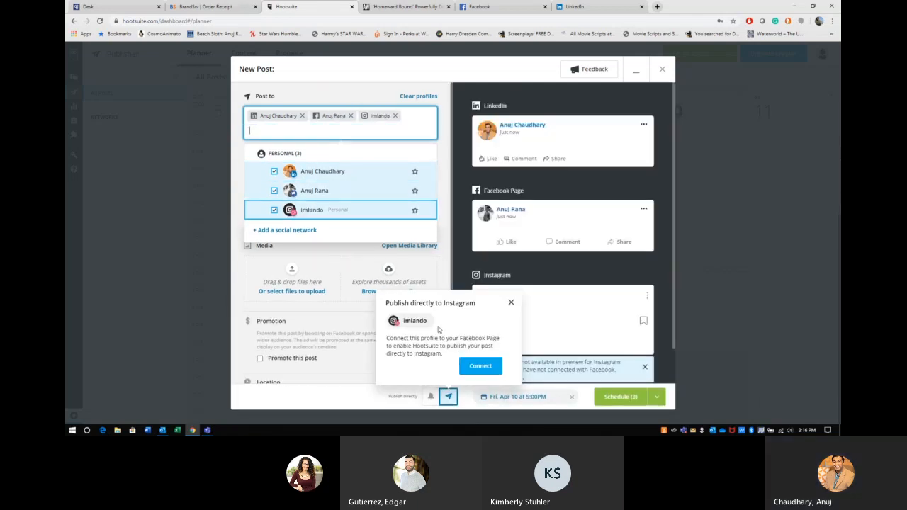
left_click(511, 303)
Step: Remove the Instagram account from the destinations and add it back again
left_click(395, 116)
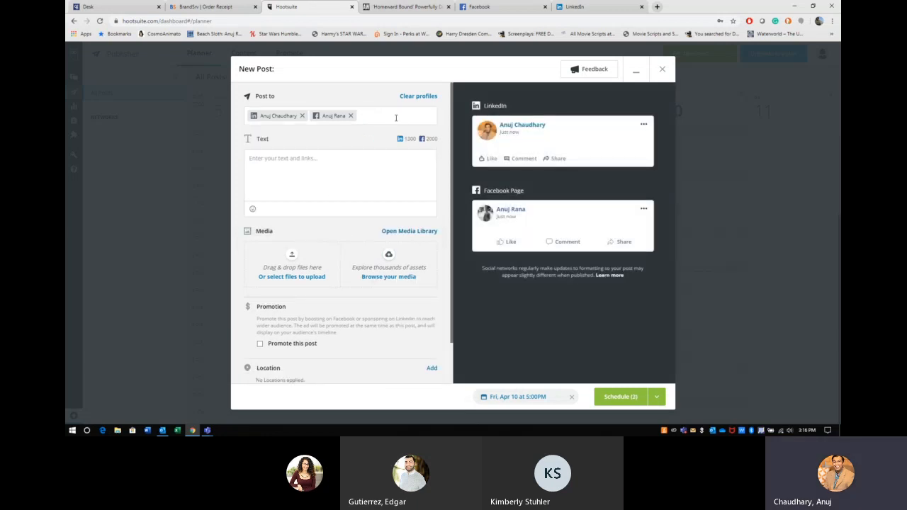
left_click(396, 118)
left_click(275, 195)
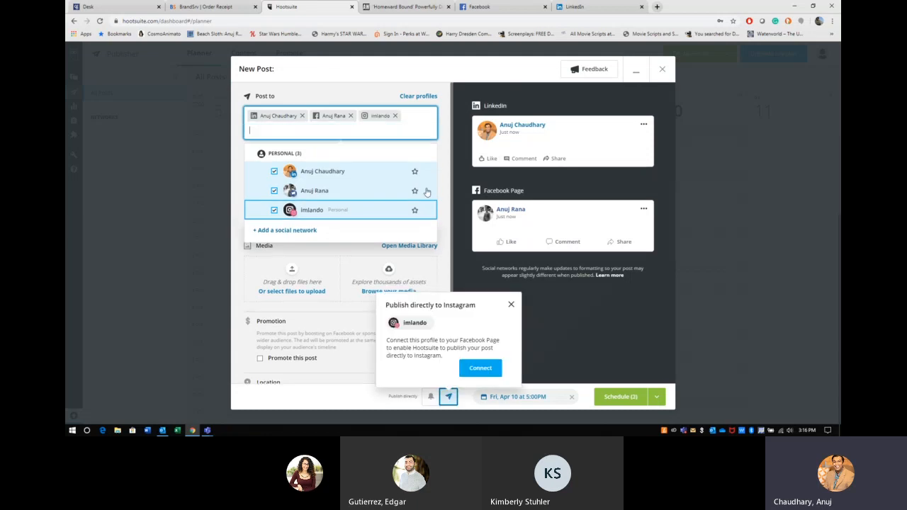
left_click(511, 304)
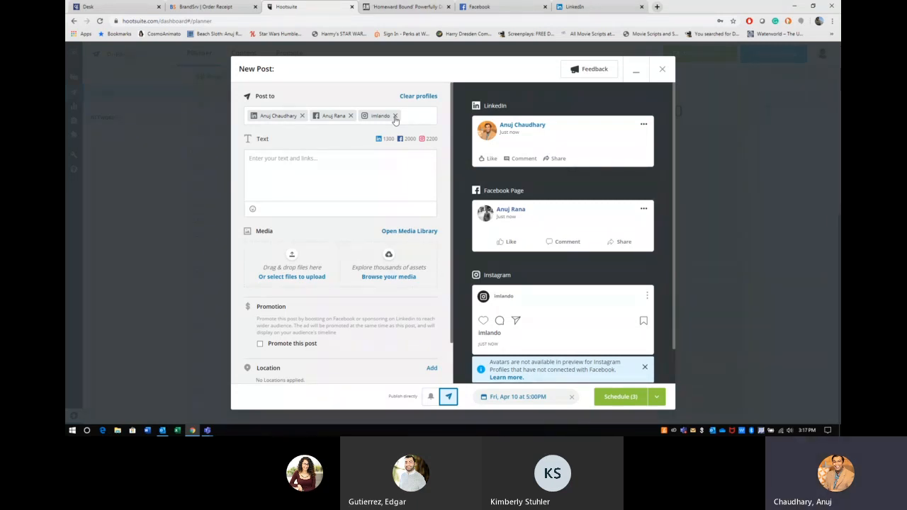
left_click(375, 7)
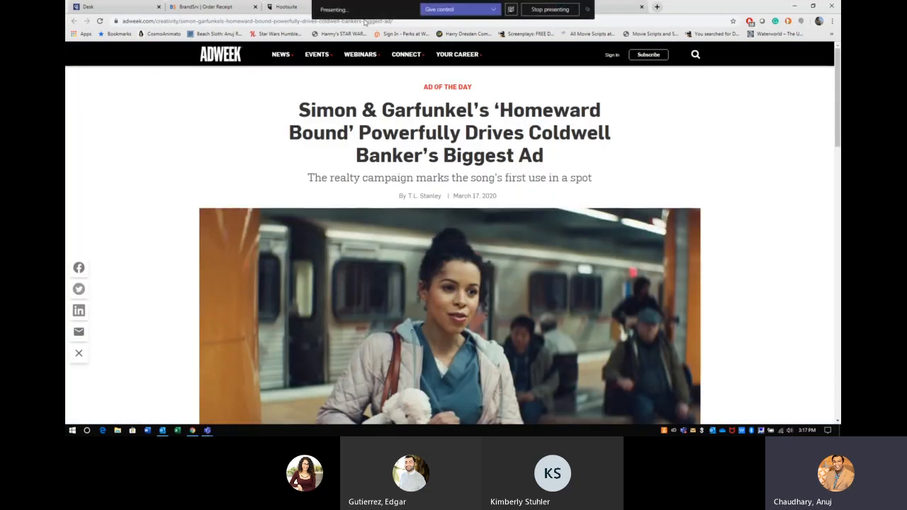
left_click(364, 22)
key("ctrl+c")
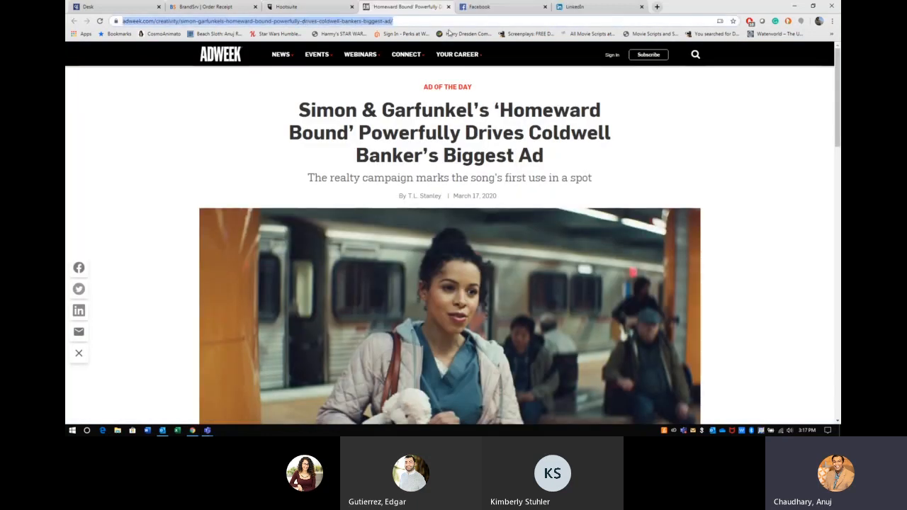
left_click(480, 6)
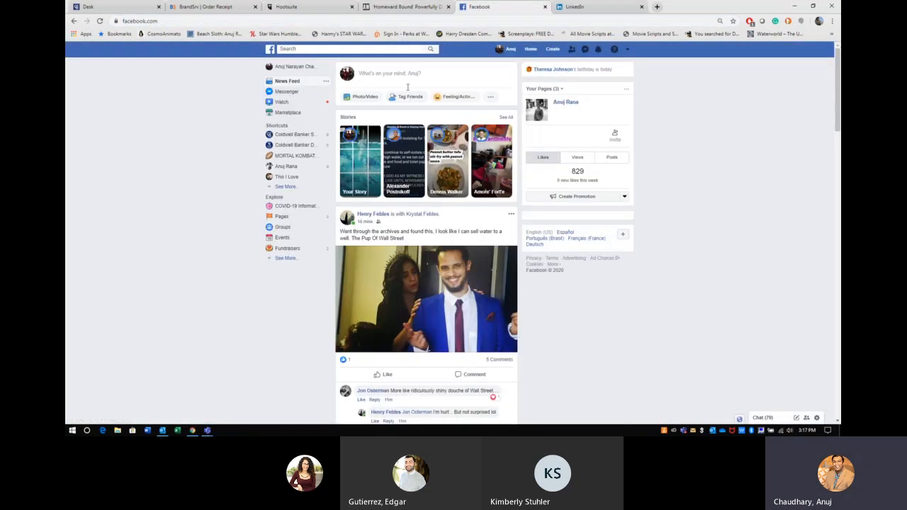
left_click(415, 79)
key("ctrl+v")
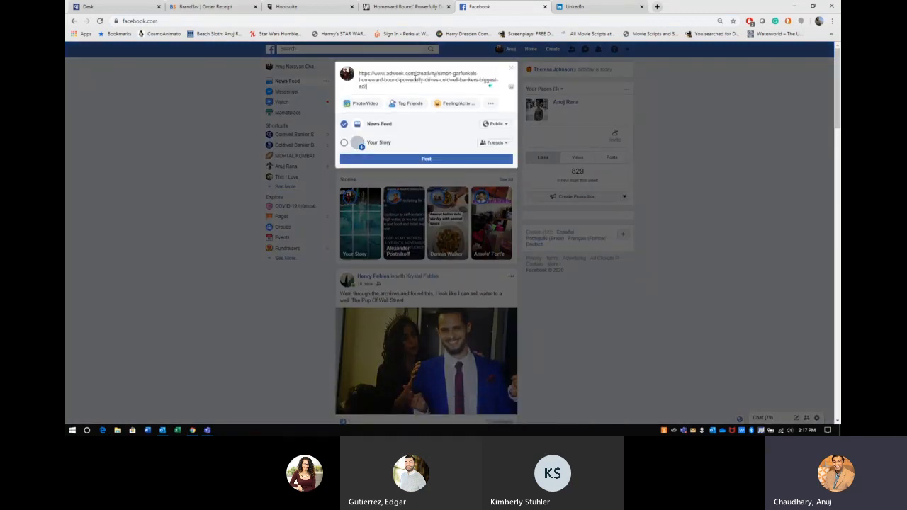
key("ctrl+a")
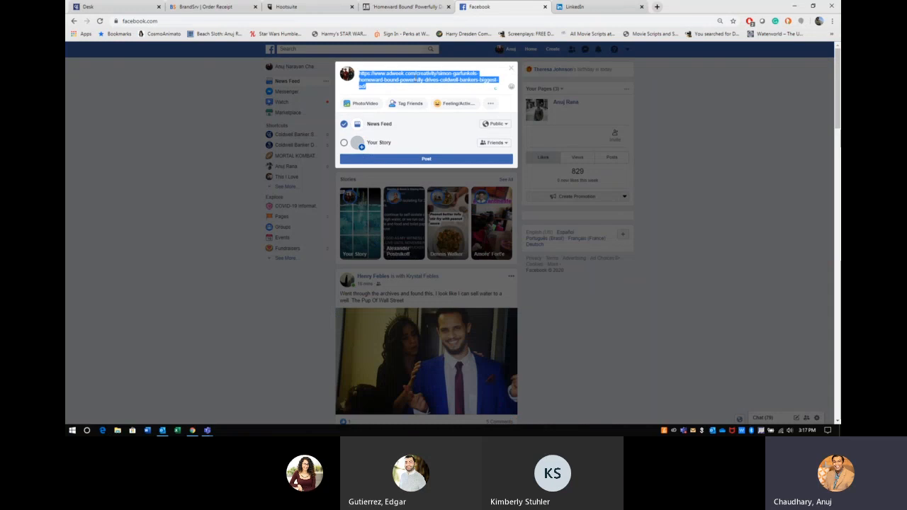
key("ctrl+v")
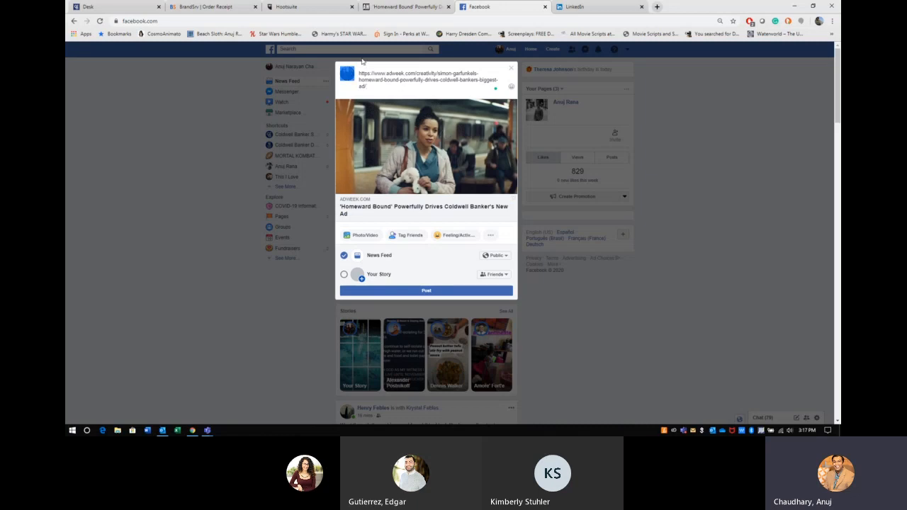
key("ctrl+a")
type("wohafeoaaa")
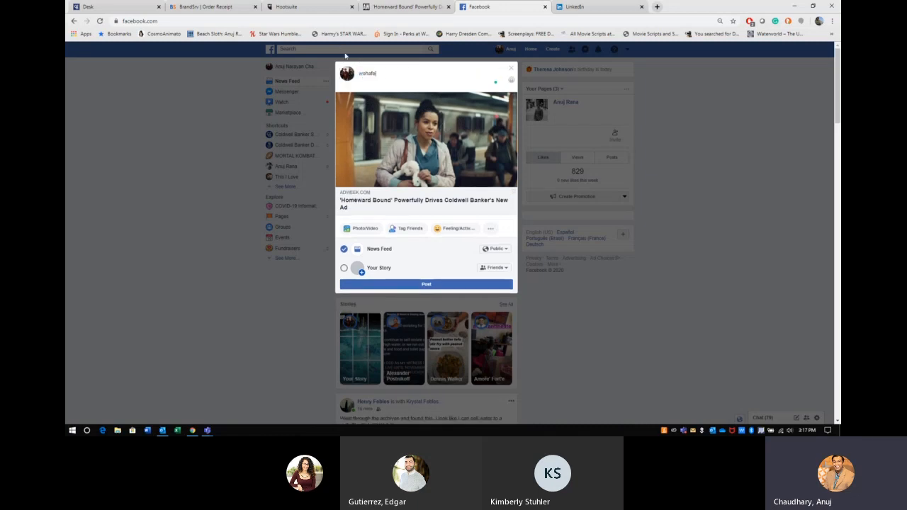
left_click(511, 69)
left_click(323, 7)
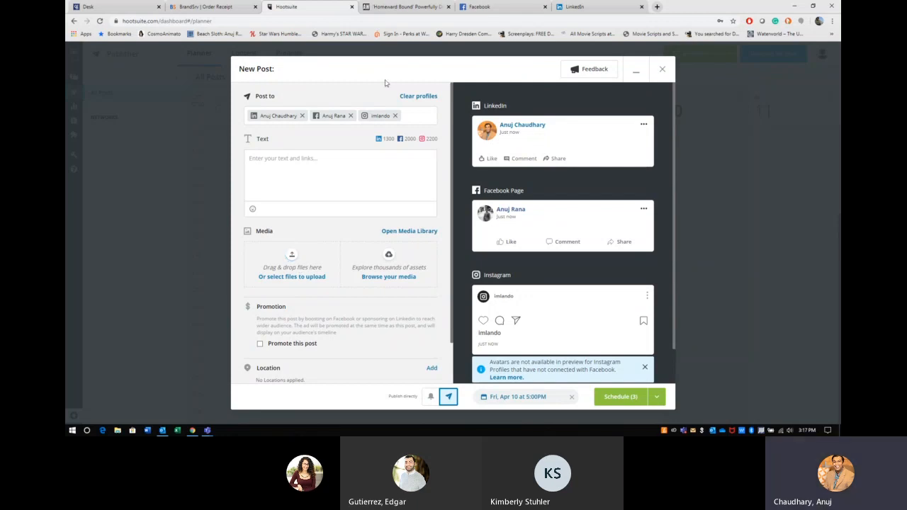
Step: Save the article's subway-platform photo to Desktop > Social Media as coldwell-banker-homeward-bound-2020.jpg
left_click(389, 7)
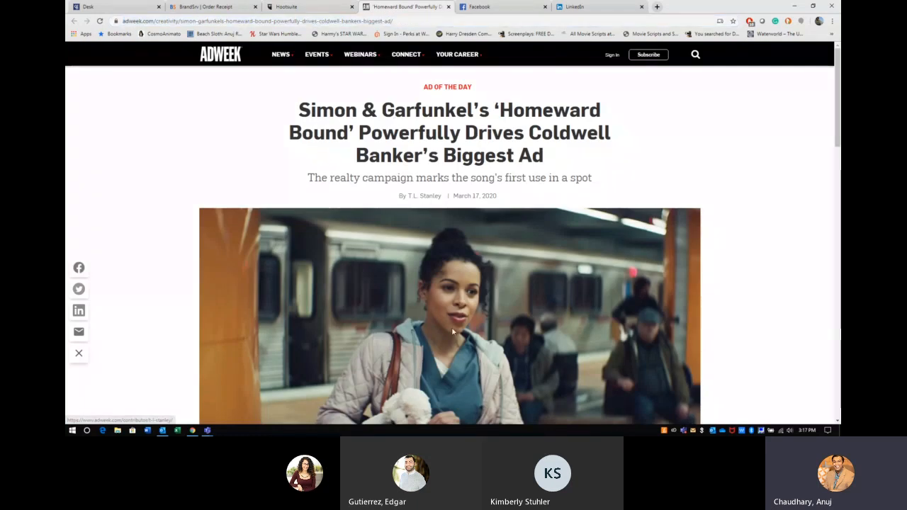
scroll(451, 327, "down", 3)
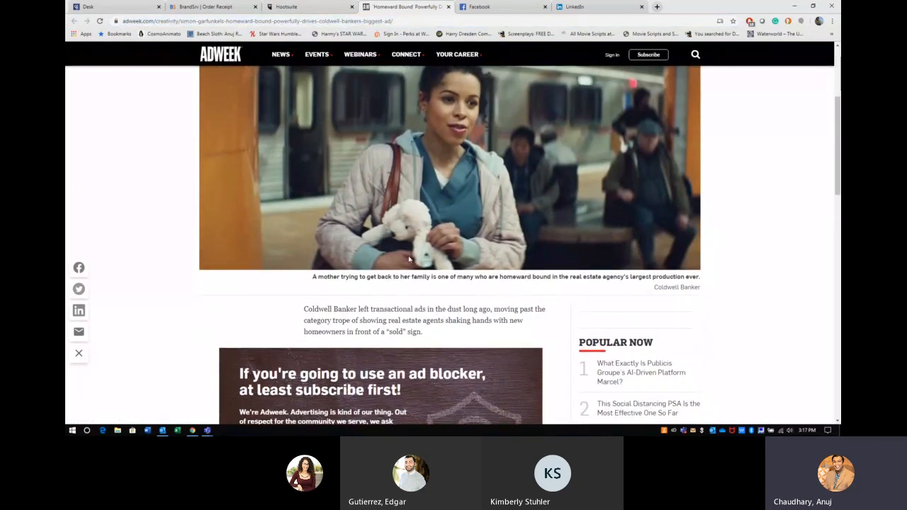
left_click_drag(702, 295, 697, 288)
left_click(692, 289)
scroll(692, 288, "up", 3)
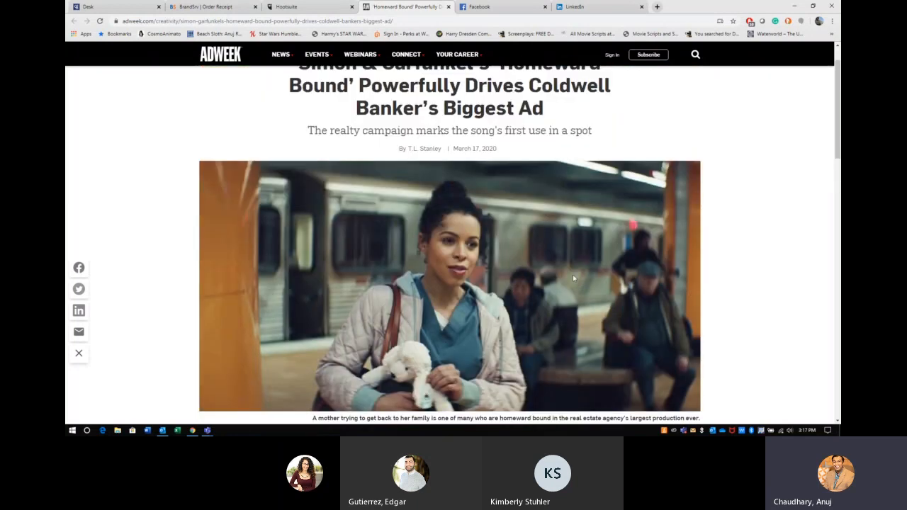
right_click(573, 275)
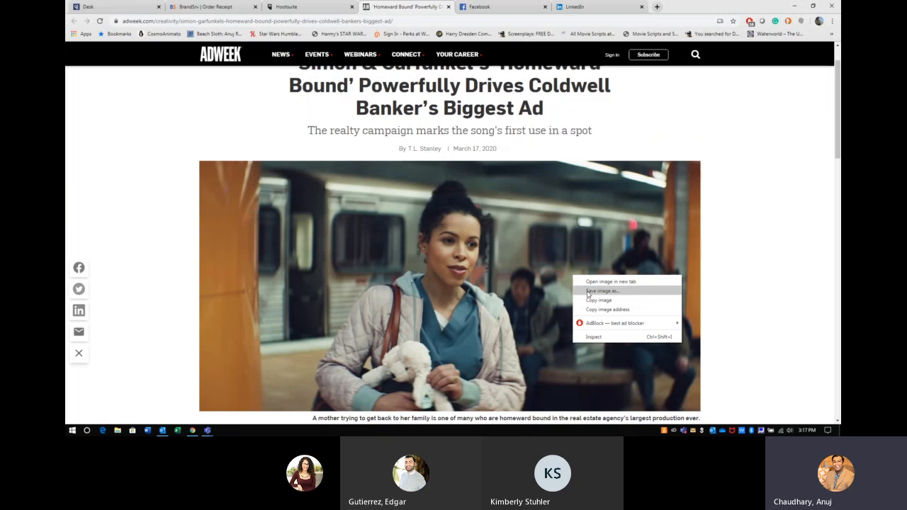
left_click(587, 291)
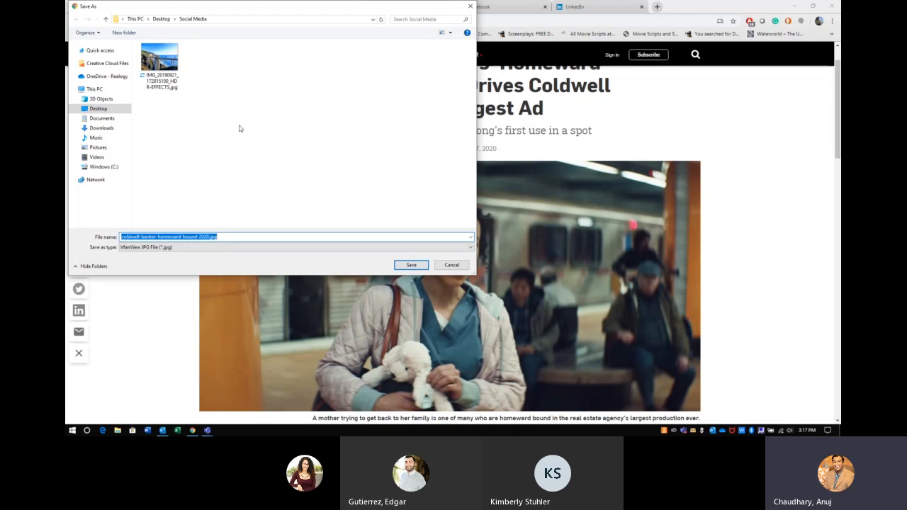
left_click(413, 265)
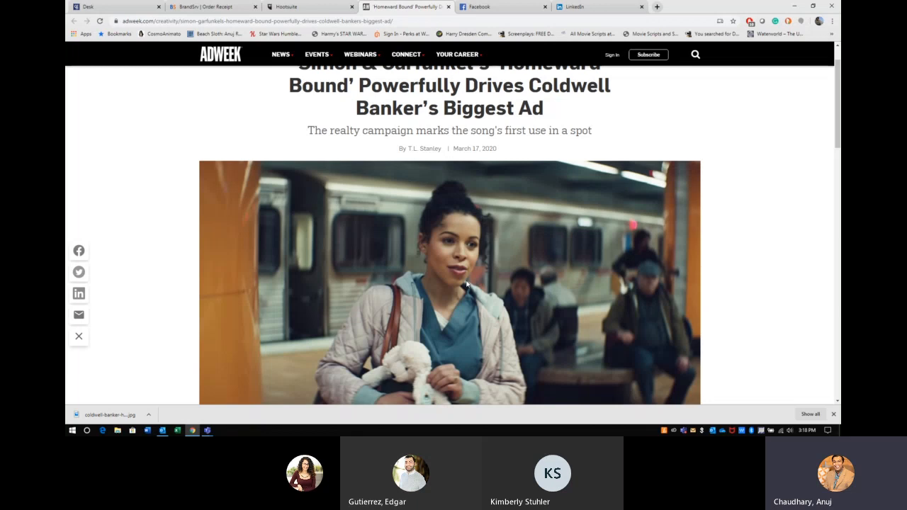
left_click(833, 413)
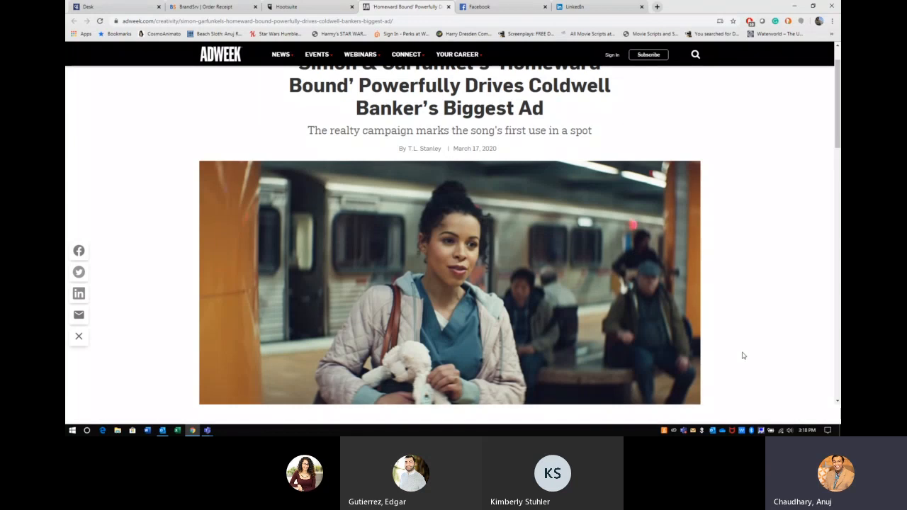
Step: Return from the AdWeek article to the Hootsuite new post draft
scroll(632, 327, "down", 2)
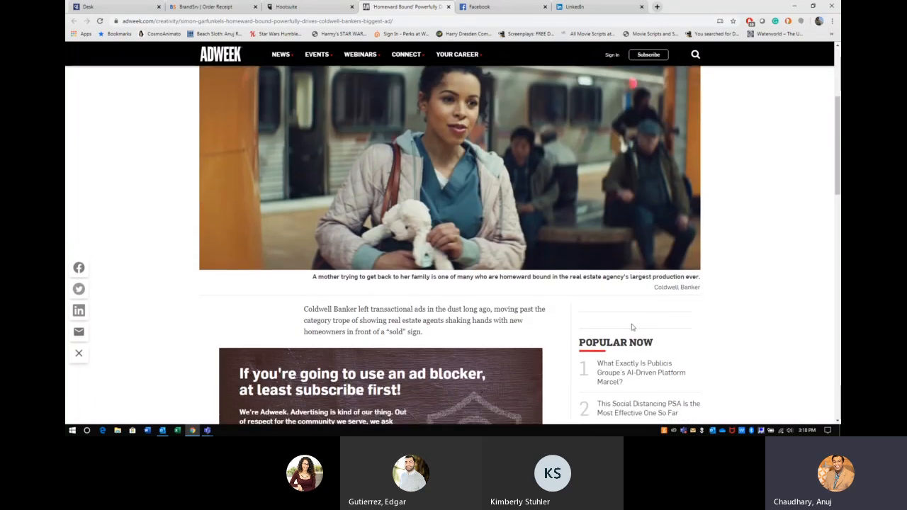
left_click_drag(653, 280, 677, 278)
left_click(700, 288)
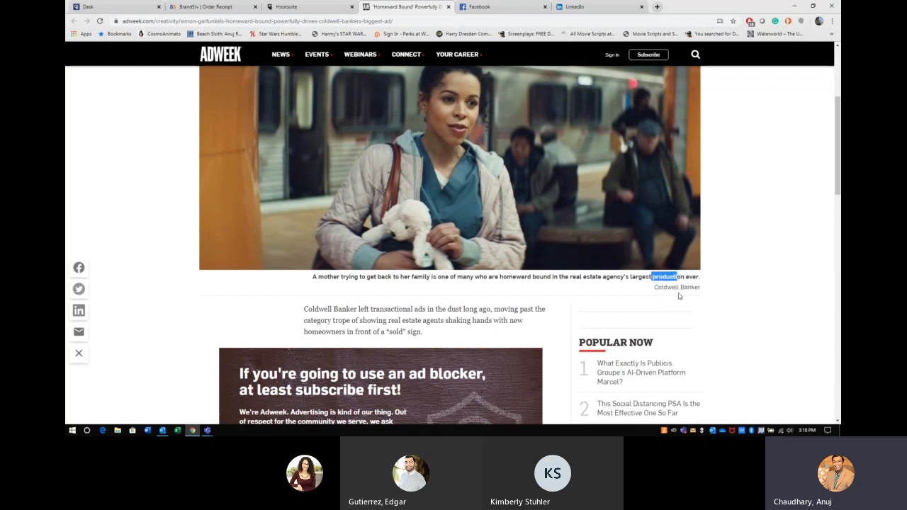
left_click(297, 6)
Step: Paste the AdWeek article URL into the post text and remove the auto-attached link preview card
left_click(335, 192)
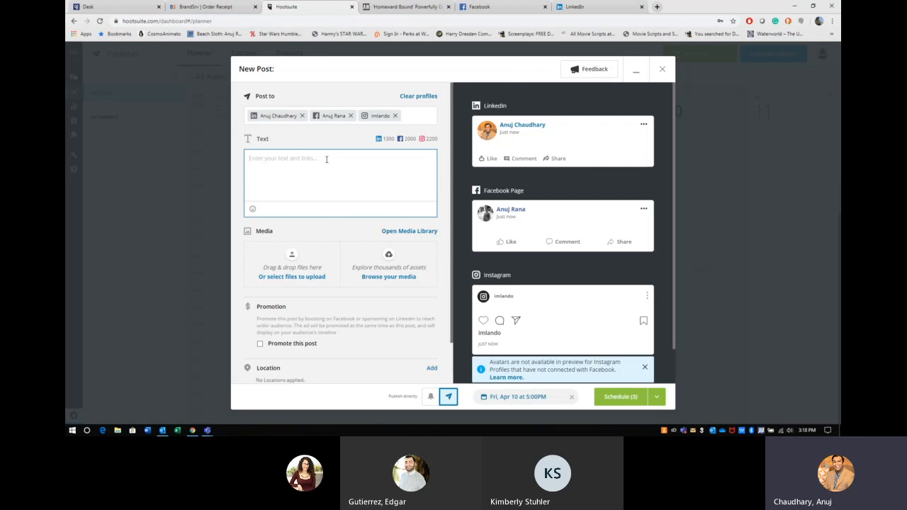
type("https://www.adweek.com/creativity/simon-garfunkels-homeward-bound-powerfully-drives-coldwell-bankers-biggest-ad/")
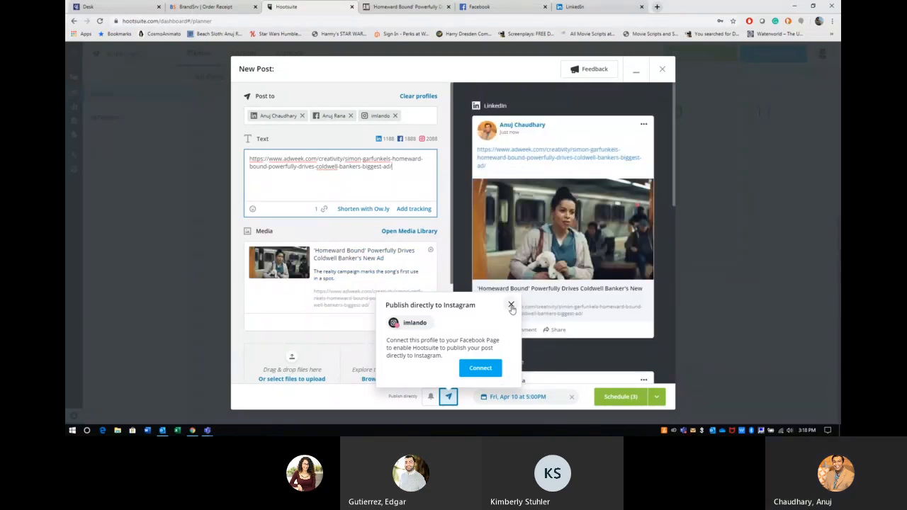
left_click(511, 304)
scroll(539, 333, "down", 10)
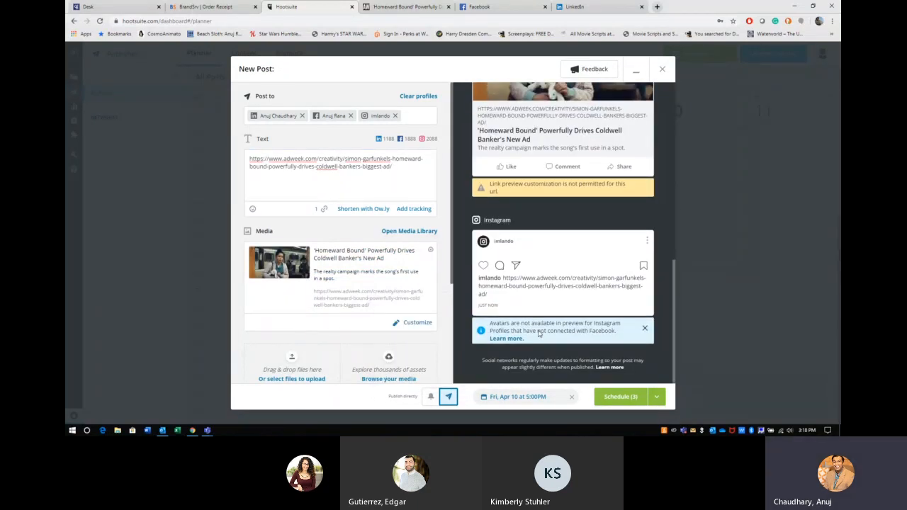
scroll(539, 329, "up", 6)
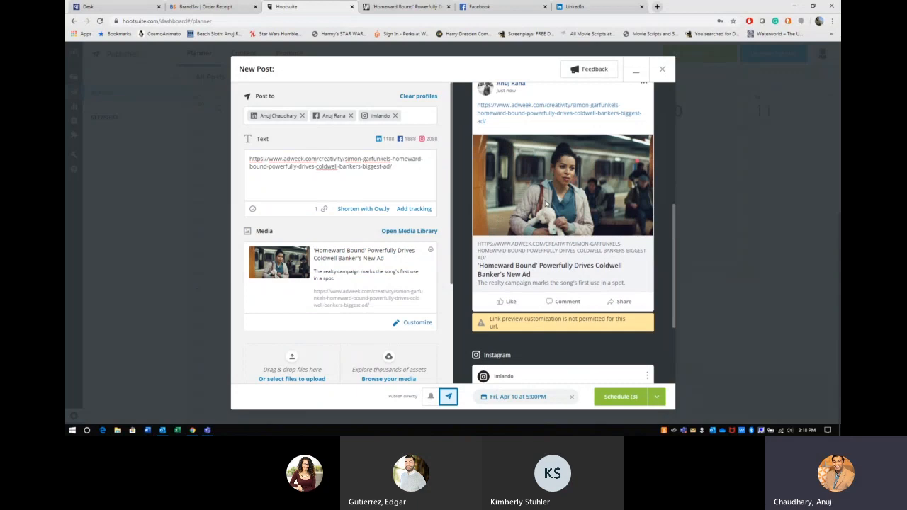
scroll(535, 178, "down", 5)
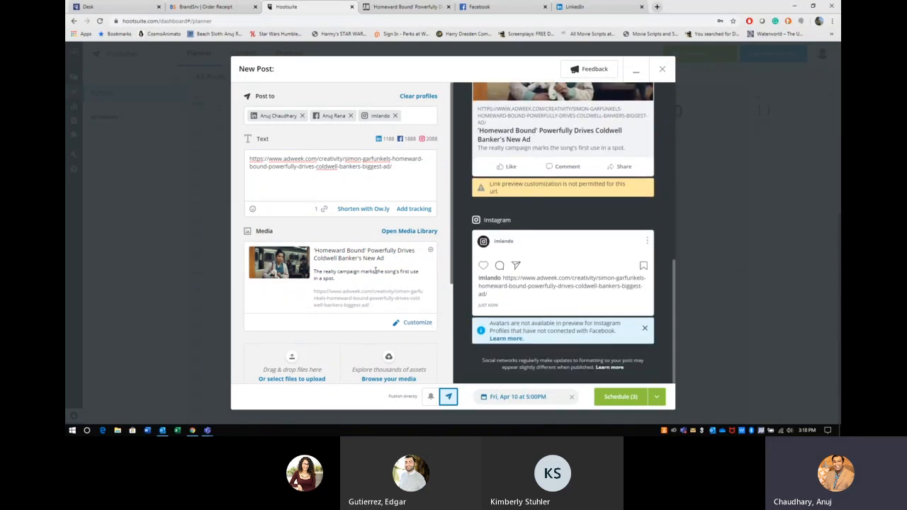
left_click(431, 253)
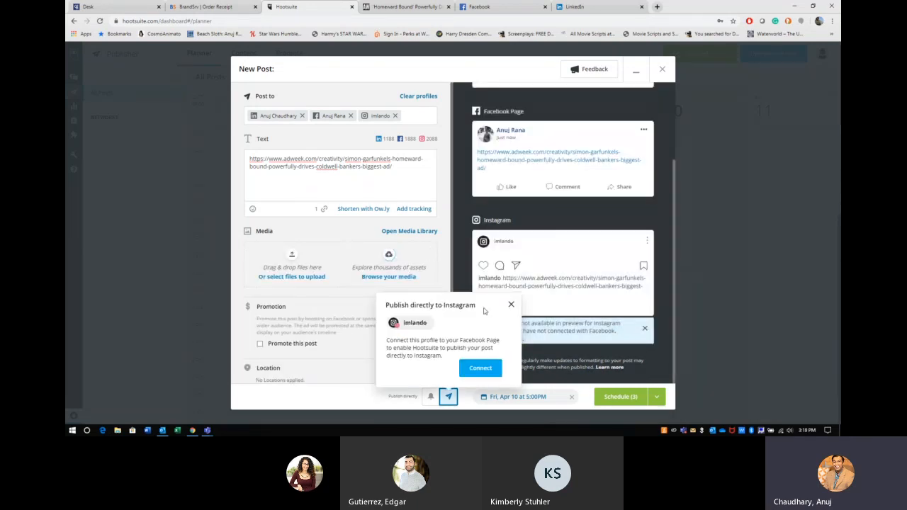
left_click(509, 305)
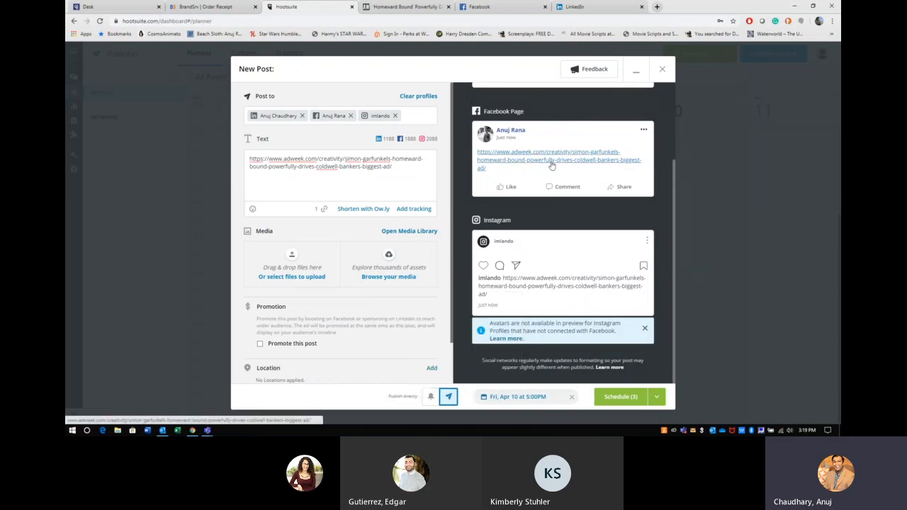
Step: Upload 0.jfif from Desktop > Social Media as the post's image
left_click(292, 257)
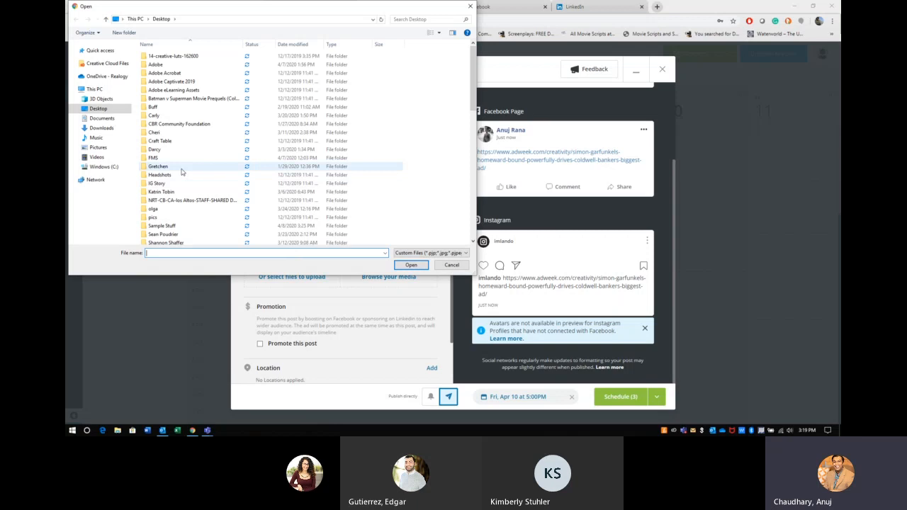
left_click(195, 135)
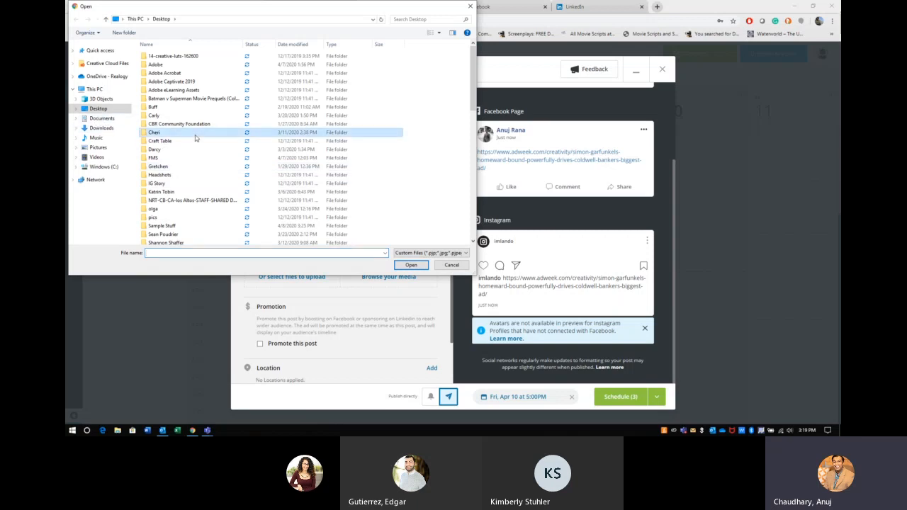
scroll(195, 138, "down", 8)
double_click(168, 50)
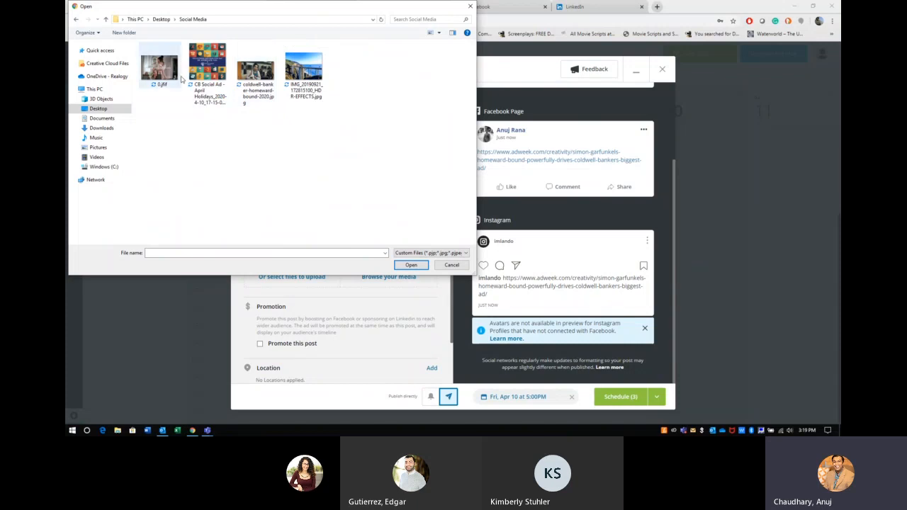
double_click(168, 78)
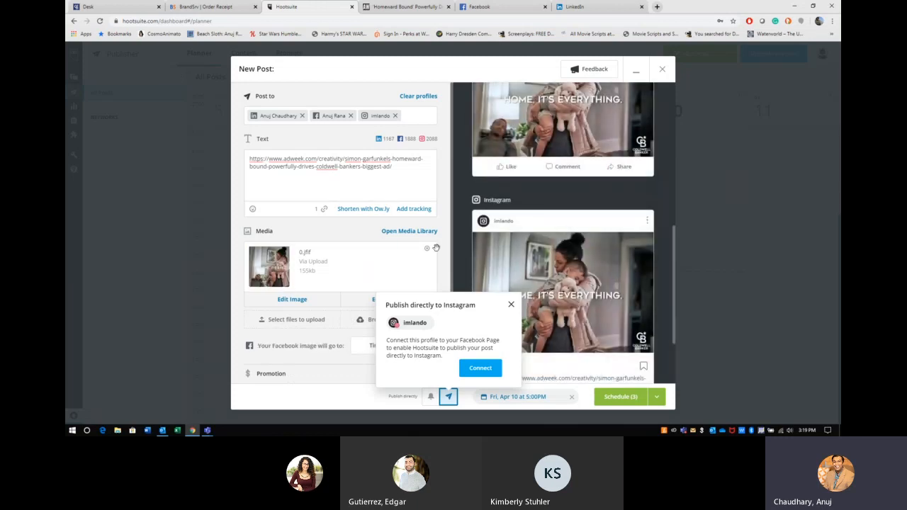
Step: Dismiss the Publish directly to Instagram notice and look over the post previews
left_click(510, 305)
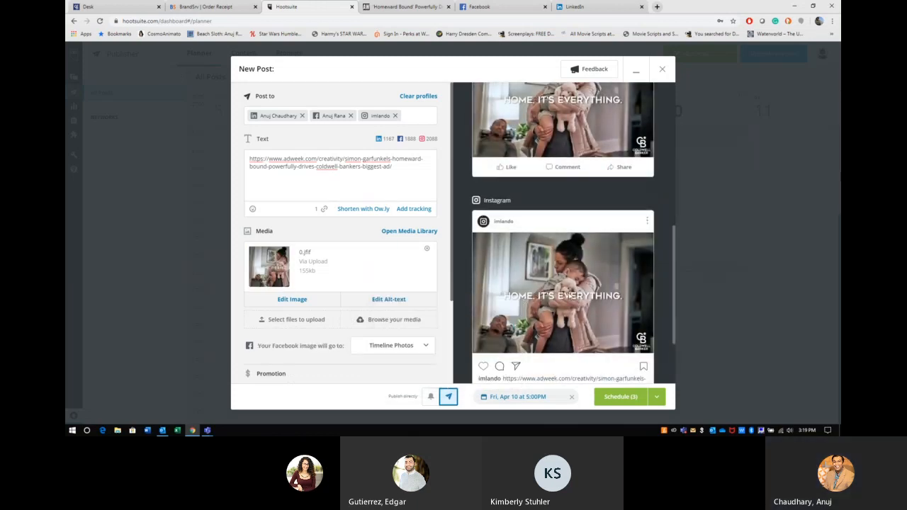
scroll(570, 296, "up", 2)
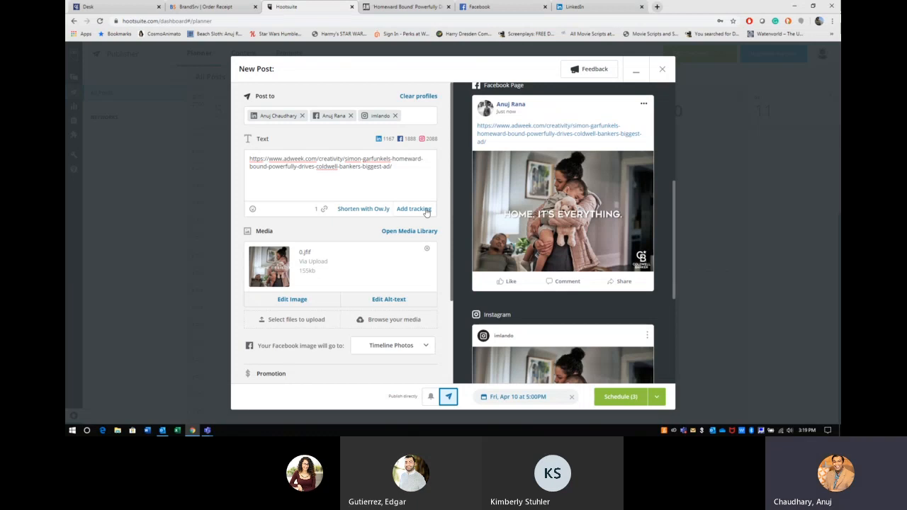
scroll(527, 264, "down", 3)
scroll(527, 264, "down", 2)
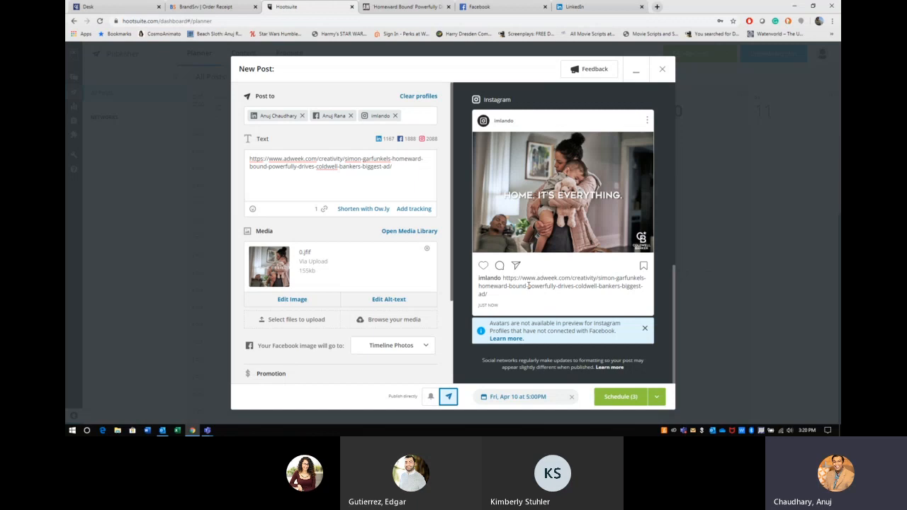
scroll(577, 301, "up", 3)
scroll(576, 301, "up", 3)
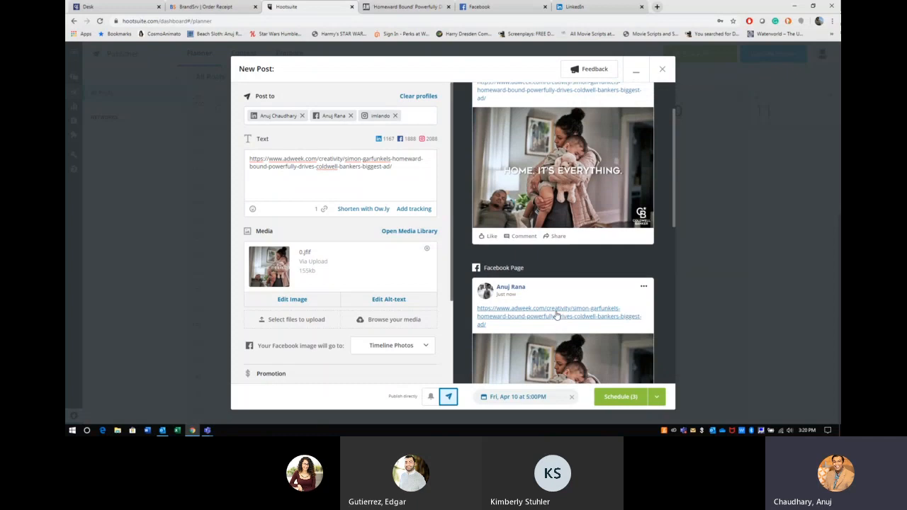
scroll(551, 314, "up", 2)
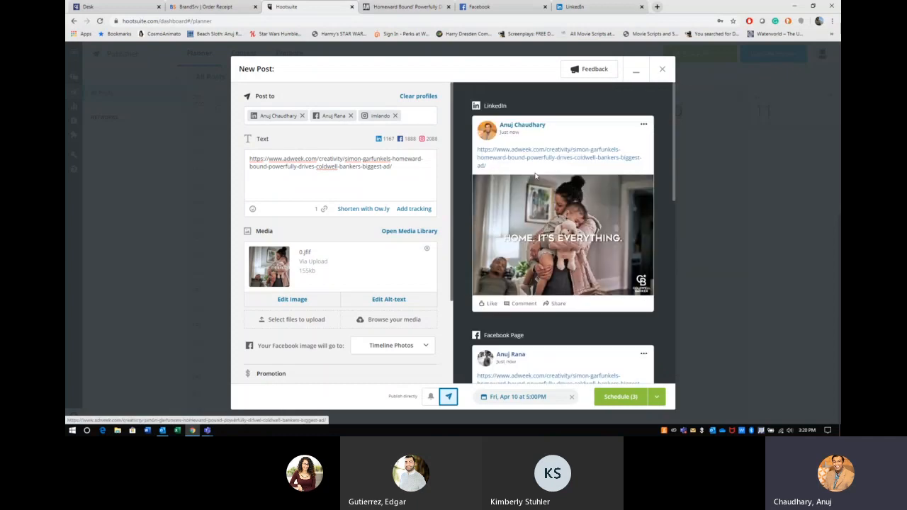
Step: Confirm that the LinkedIn preview's link opens the AdWeek article, then close that tab
left_click(535, 154)
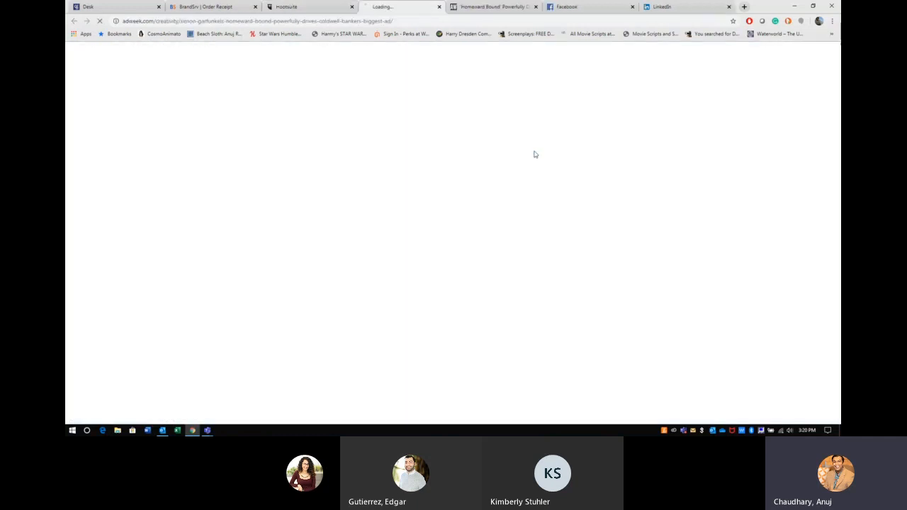
left_click(448, 7)
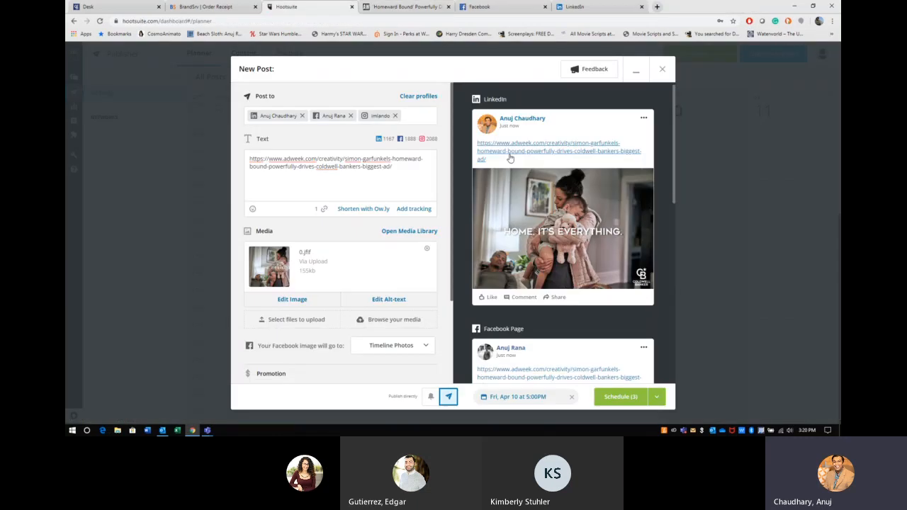
scroll(516, 283, "down", 5)
scroll(517, 284, "up", 5)
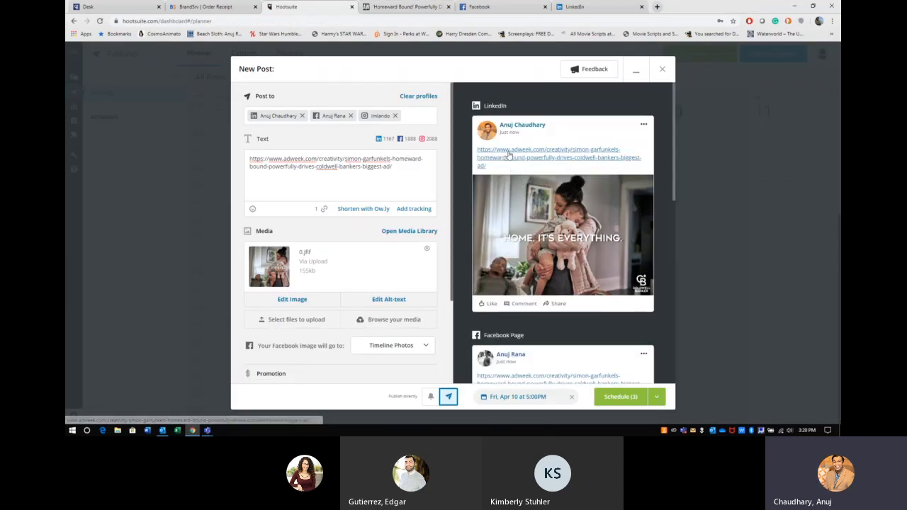
Step: Turn the AdWeek URL into an ow.ly short link and delete the empty line below it
left_click(367, 210)
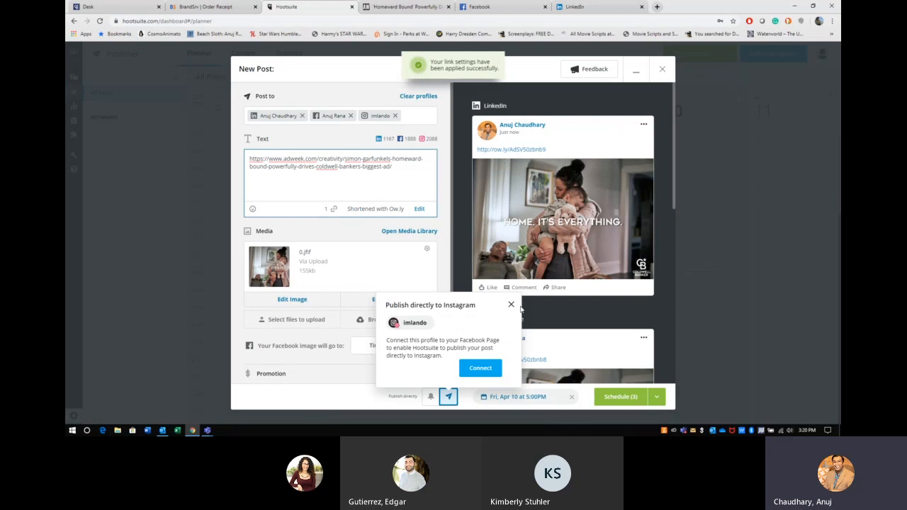
left_click(511, 304)
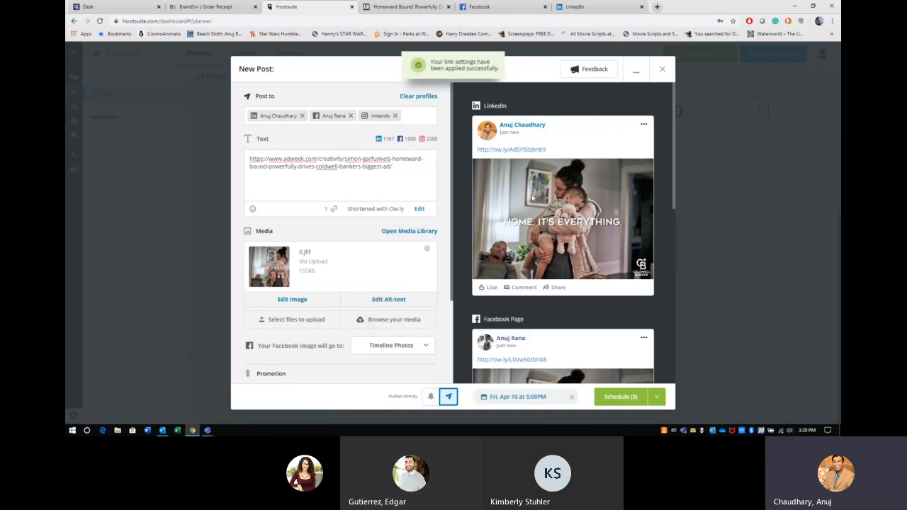
scroll(525, 177, "down", 5)
scroll(532, 198, "up", 5)
left_click(248, 159)
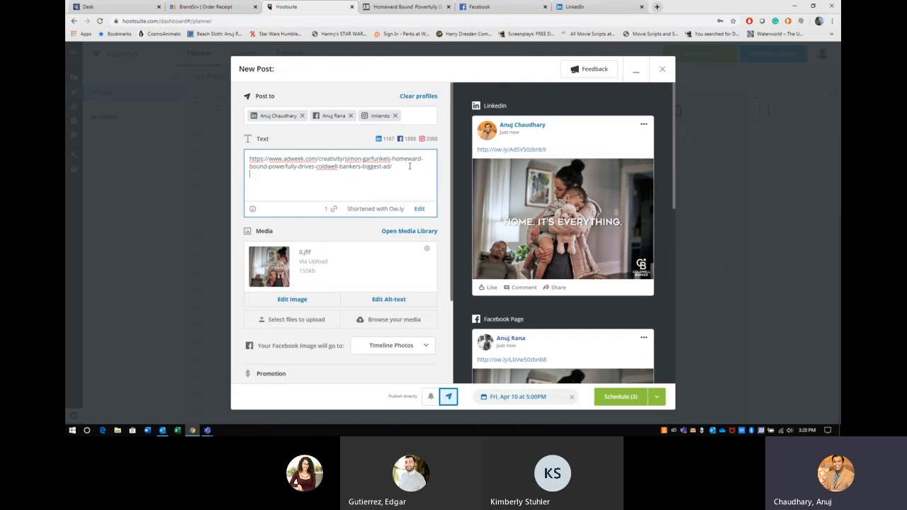
key("BackSpace")
Step: Add the caption 'This is a wonderful write up about our current AD Campaign built around how #ColdwellBanker has been guiding you home since 1906.'
type("This i")
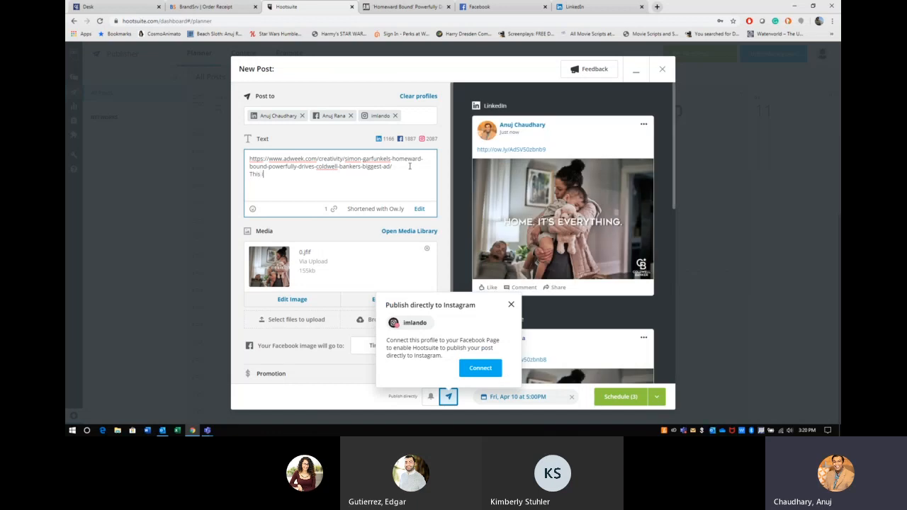
type("s a wonderful write up about")
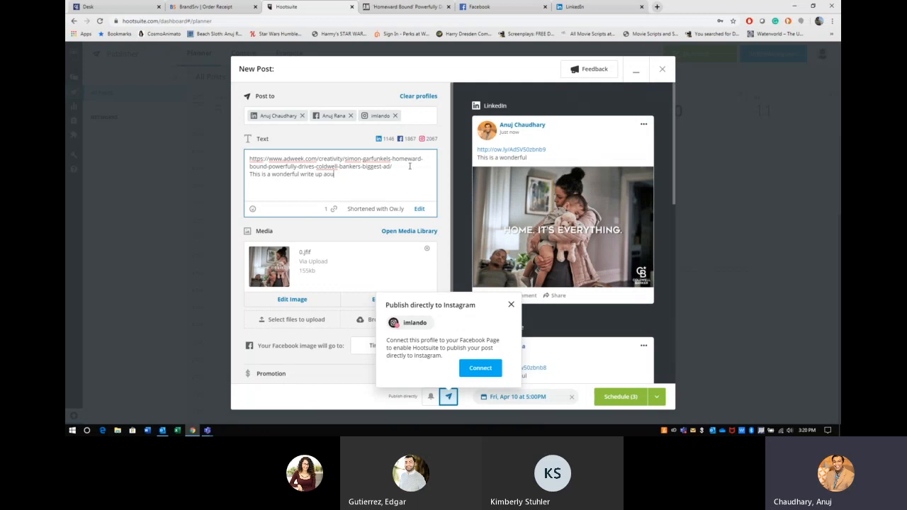
type(" our current AD Campaign ")
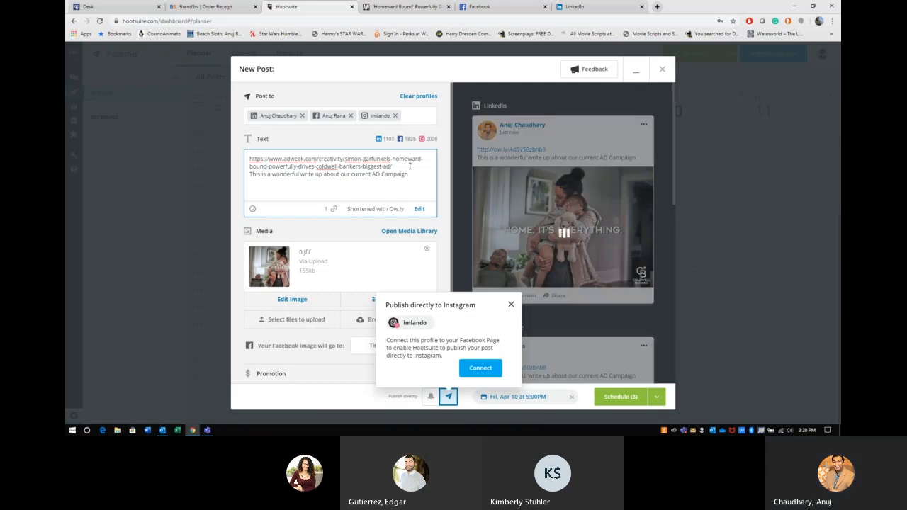
type("built.")
key("BackSpace")
type("aro")
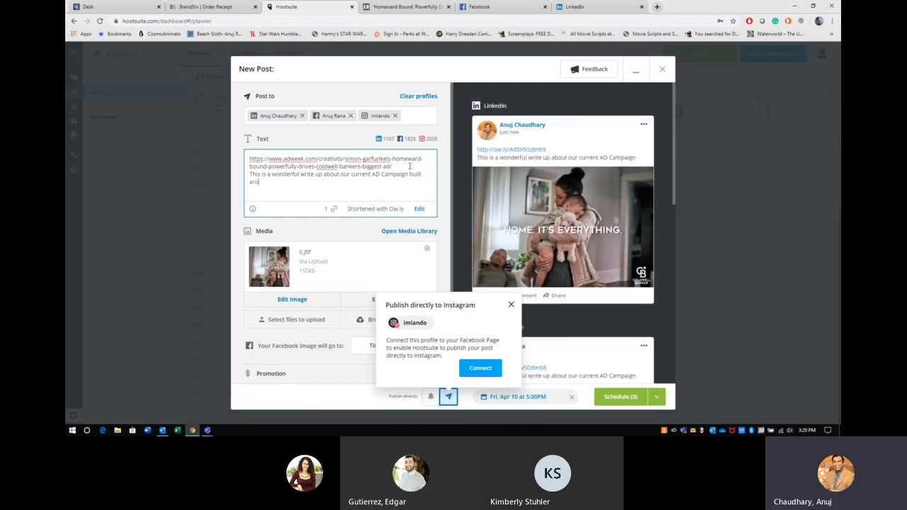
type("und how #")
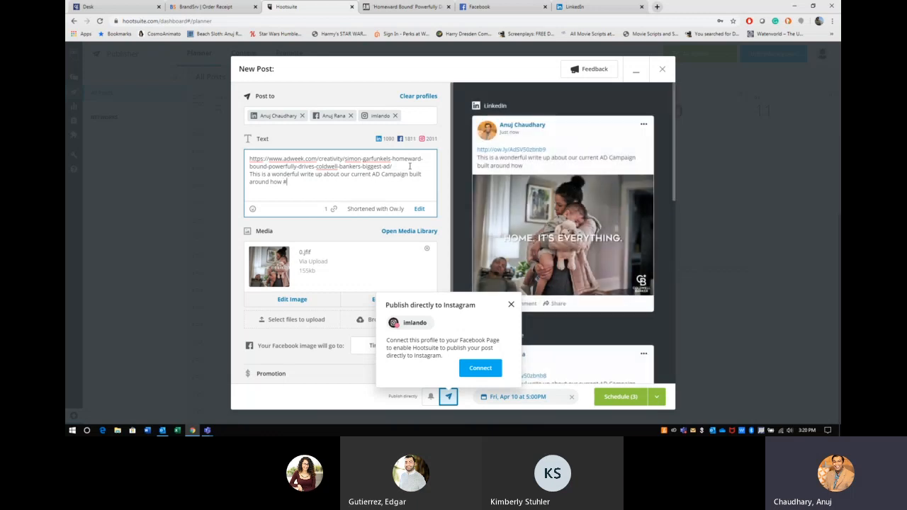
type("ColdwellBanker has bee")
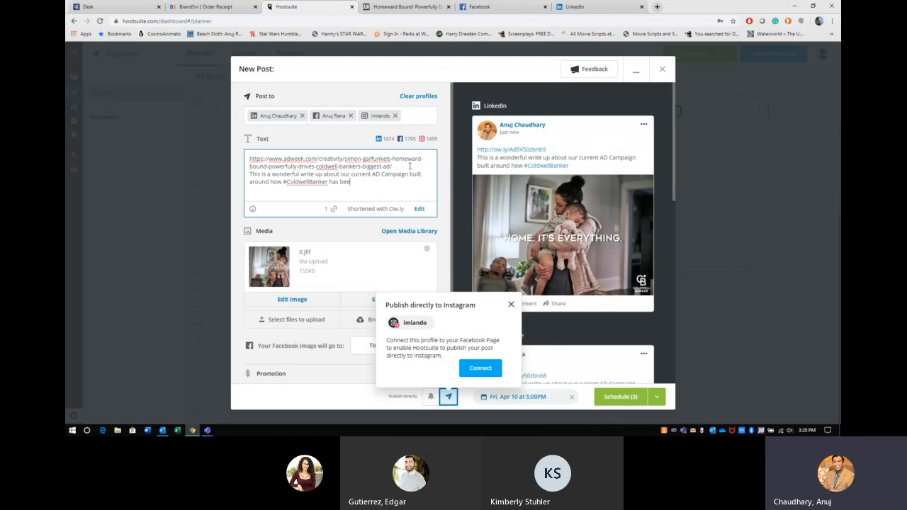
type("n guiding")
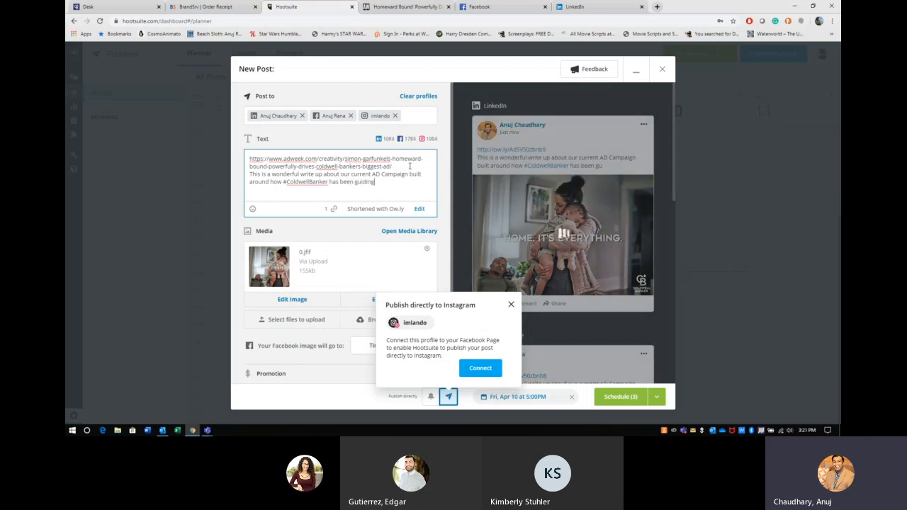
type(" you home since")
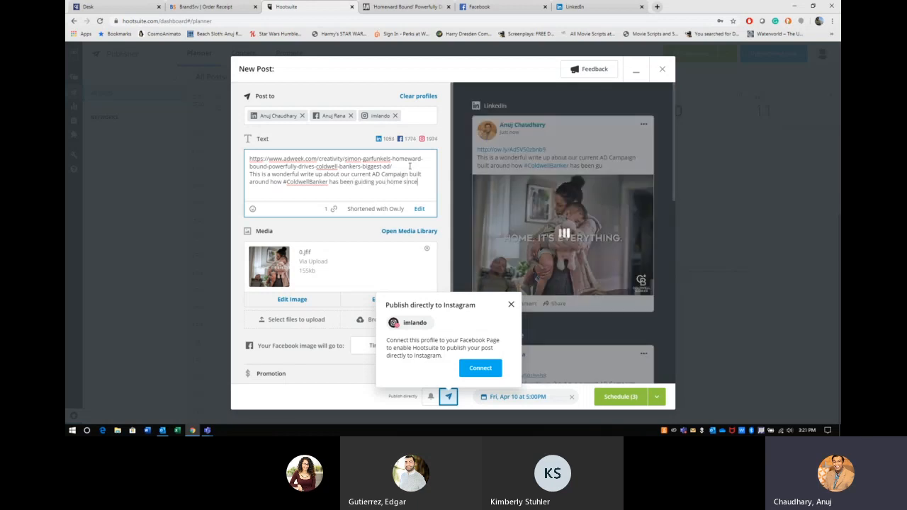
type(" 1906.")
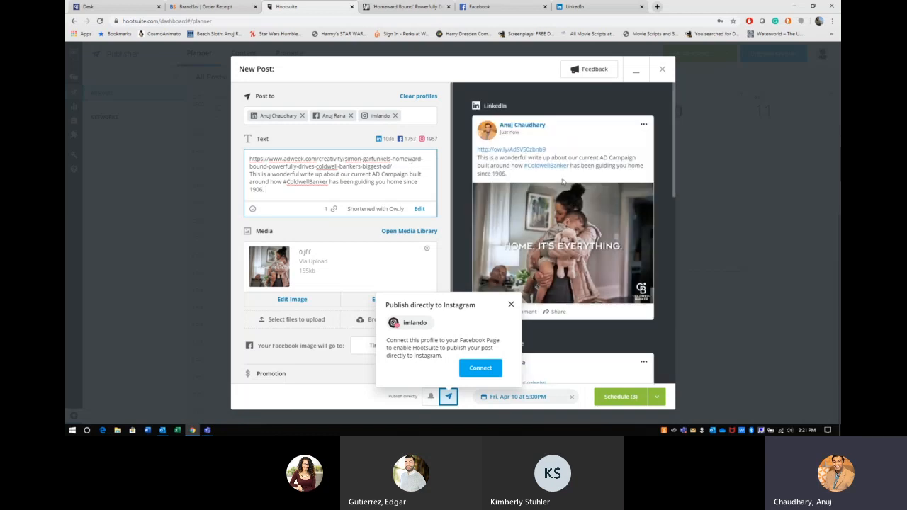
scroll(558, 181, "down", 10)
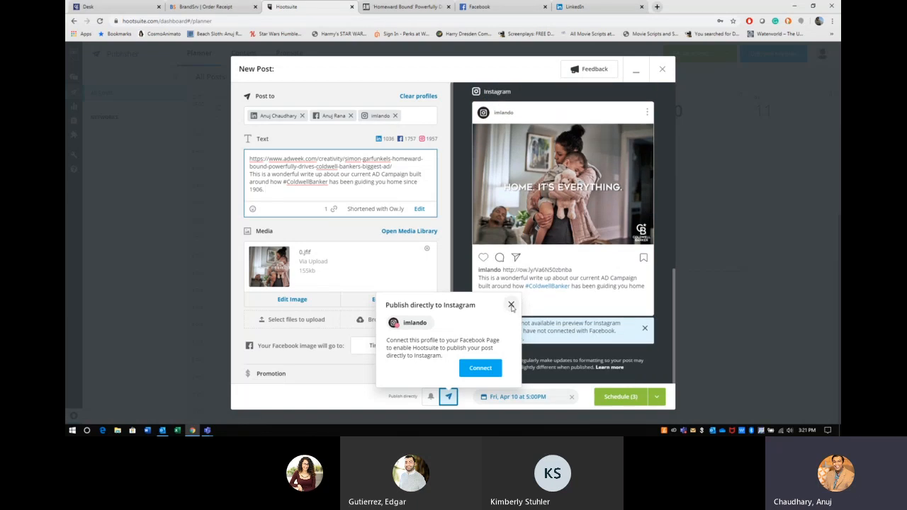
left_click(511, 305)
scroll(605, 307, "up", 10)
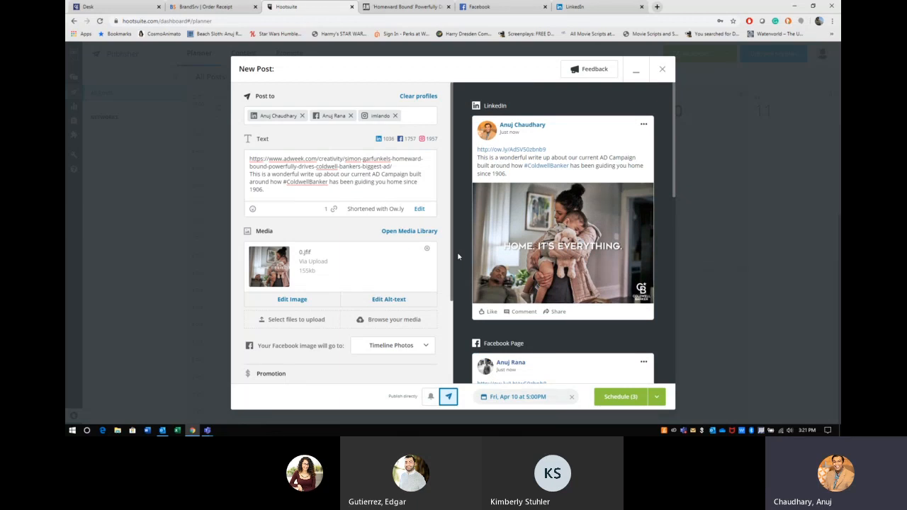
Step: Put the cursor after '1906.' and add a fresh empty line below the caption
left_click(291, 190)
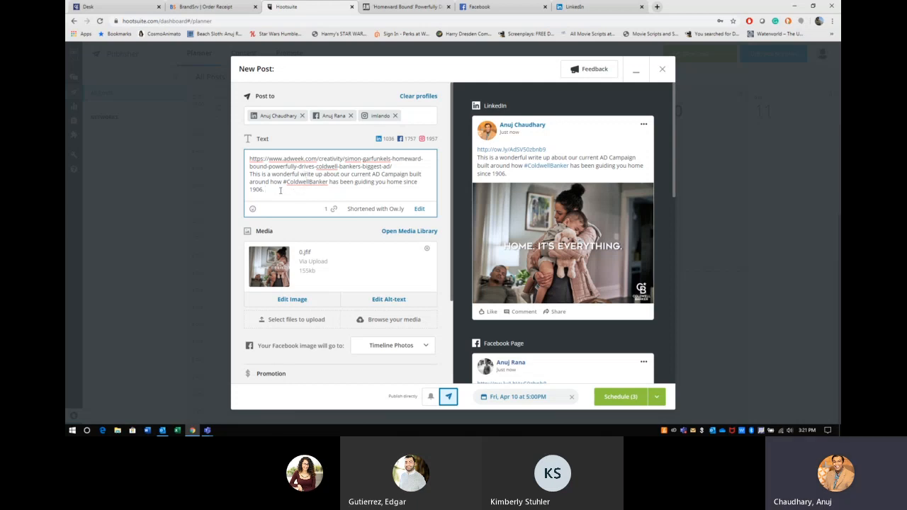
key("Return")
Step: Add two '.' spacer lines beneath the caption, closing the Instagram prompt
type(".")
key("Return")
type(".")
key("Return")
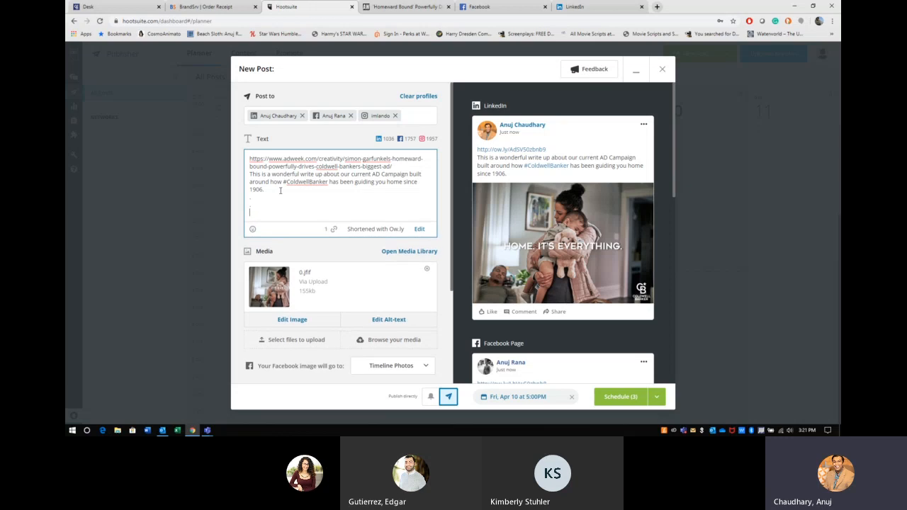
type(".")
key("Return")
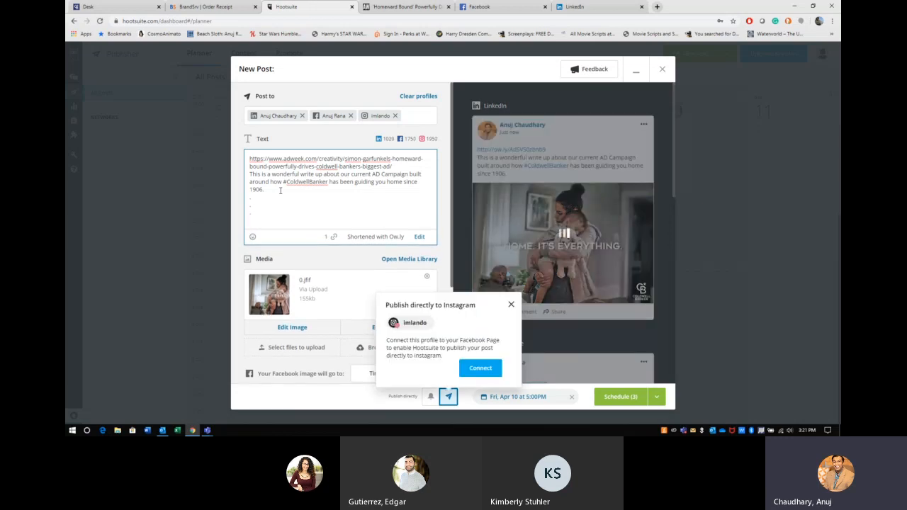
left_click(511, 304)
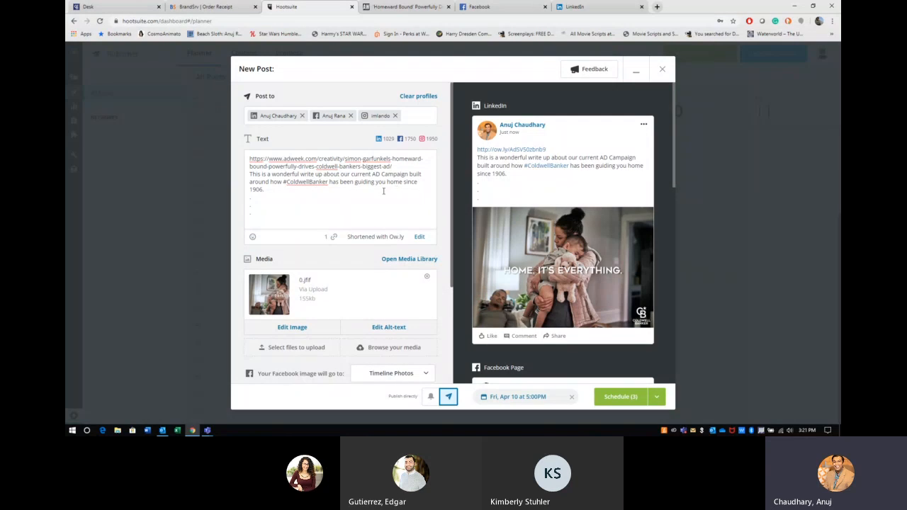
Step: Type '#RealEstate #Covid19 #StayAtHome #GuidingYouHome' on the last line
left_click(311, 221)
type("#")
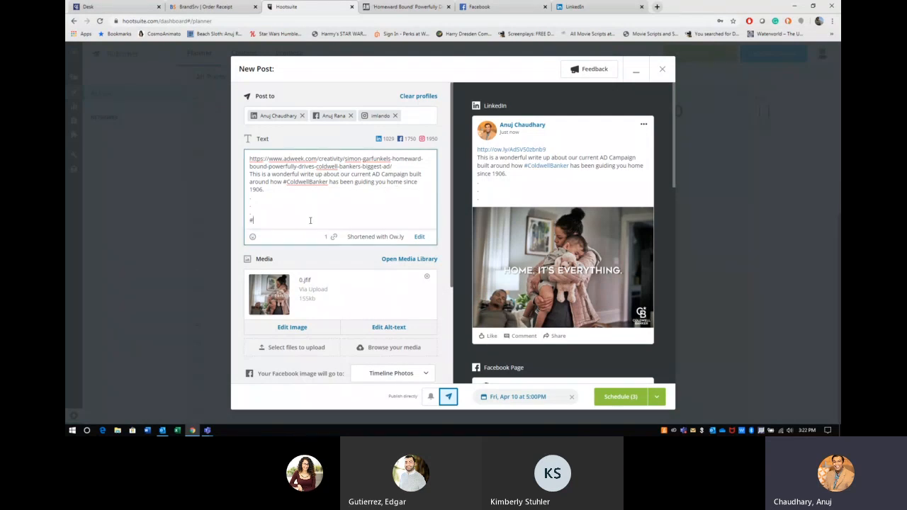
type("R")
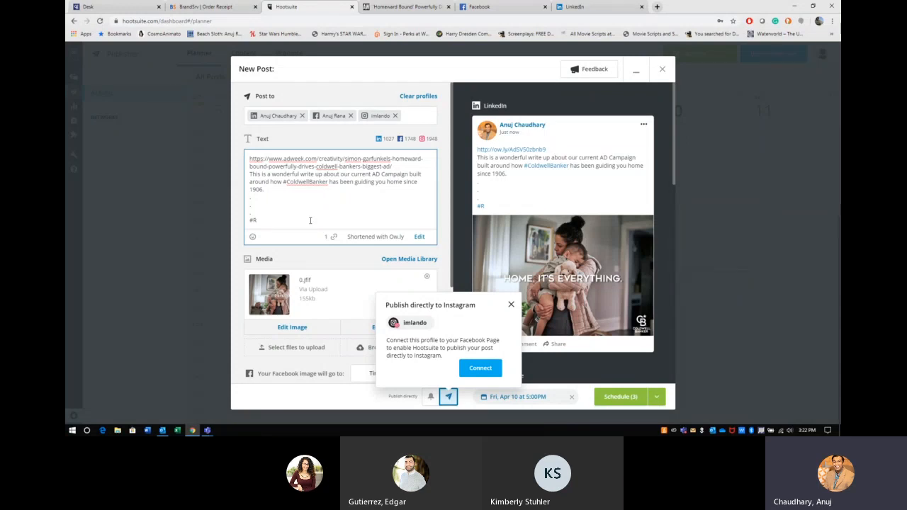
type("ealEstate")
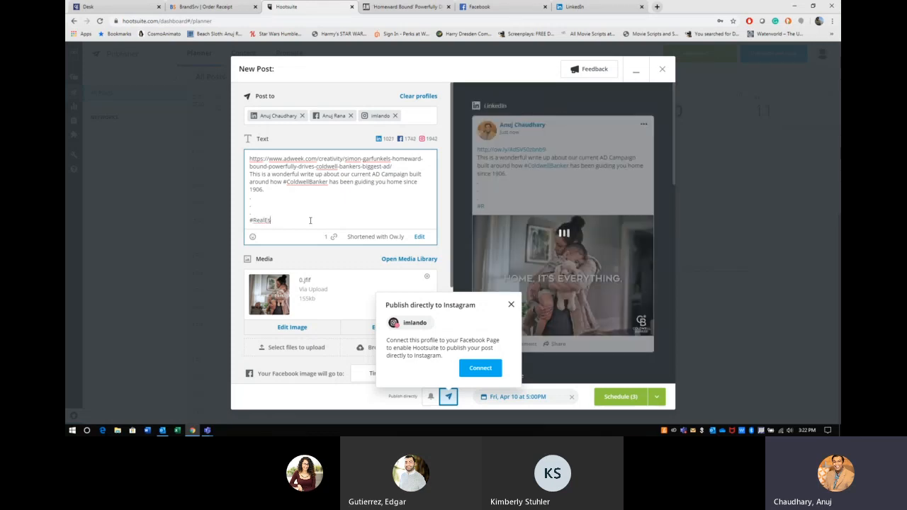
left_click(510, 305)
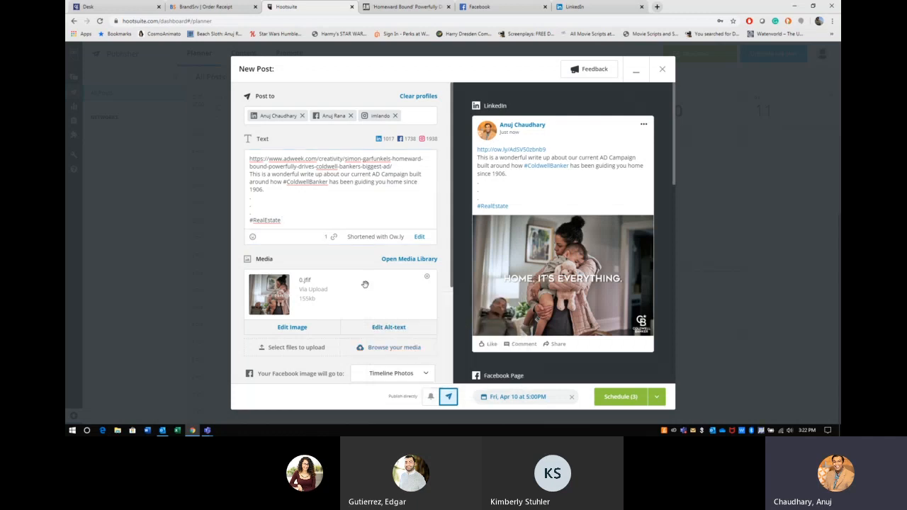
left_click(311, 221)
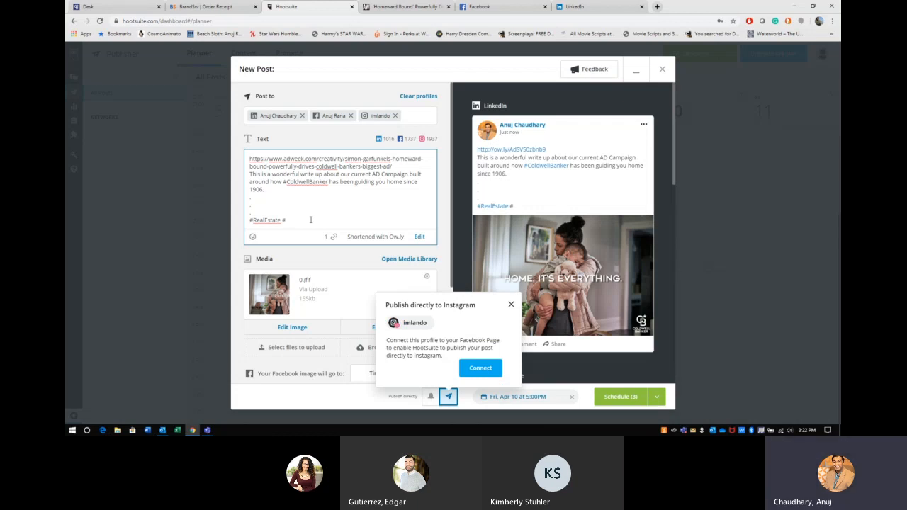
type("Covid19 #")
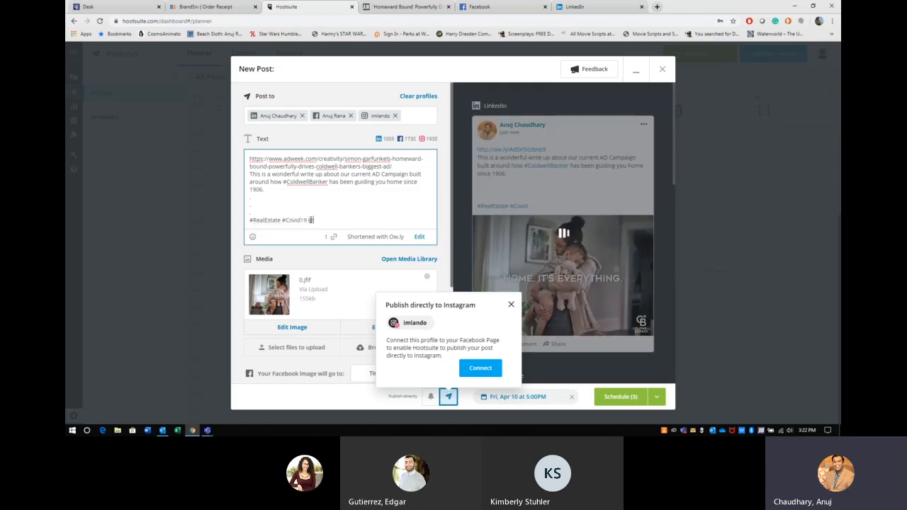
type("StayAtHome")
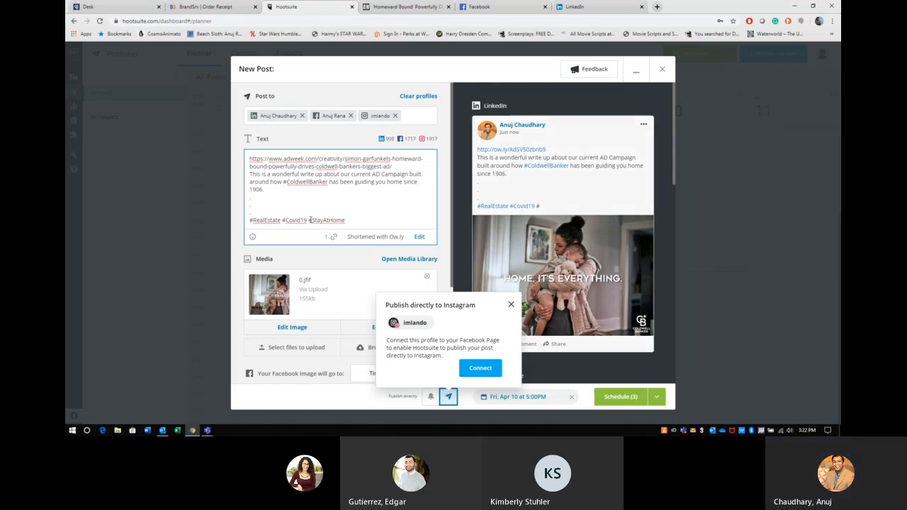
type(" #GuidingYouHome")
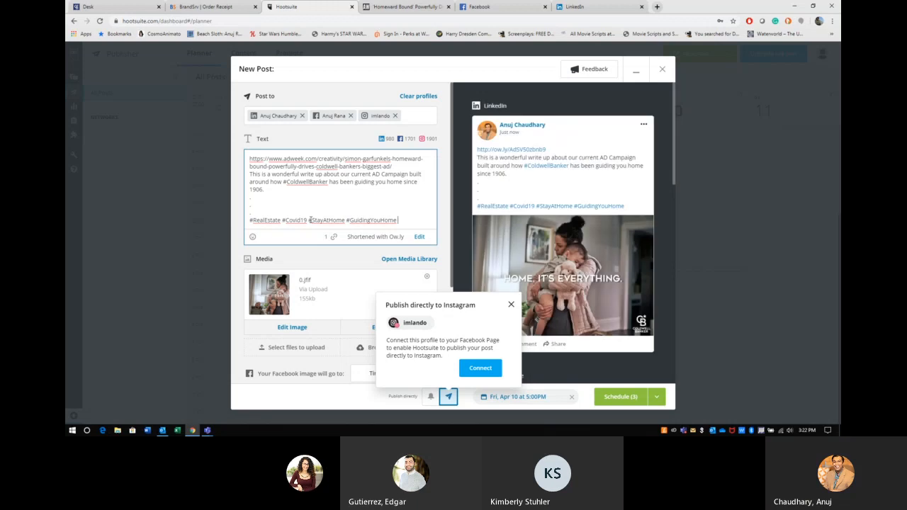
left_click(457, 298)
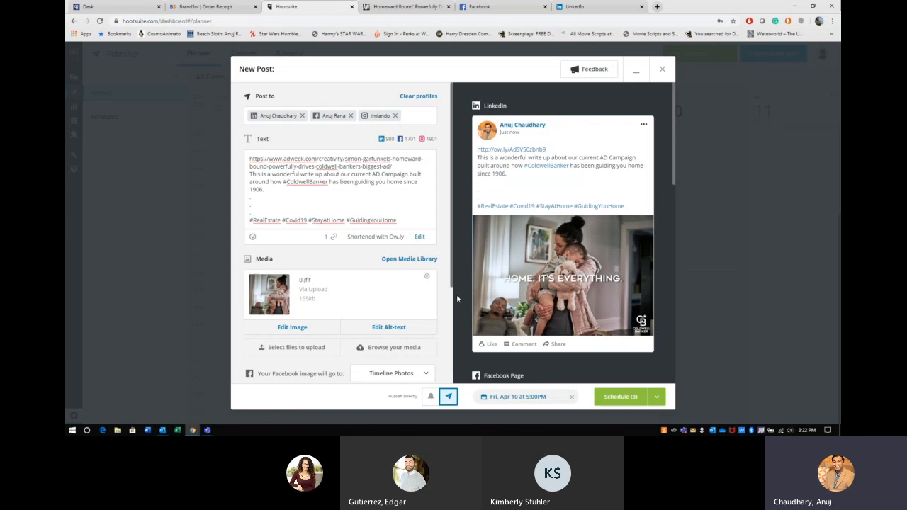
scroll(416, 249, "down", 2)
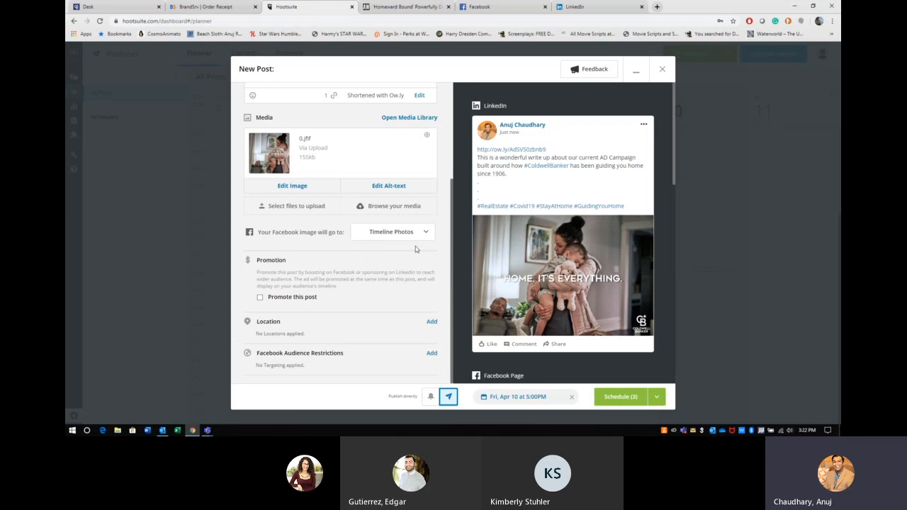
scroll(539, 276, "down", 1)
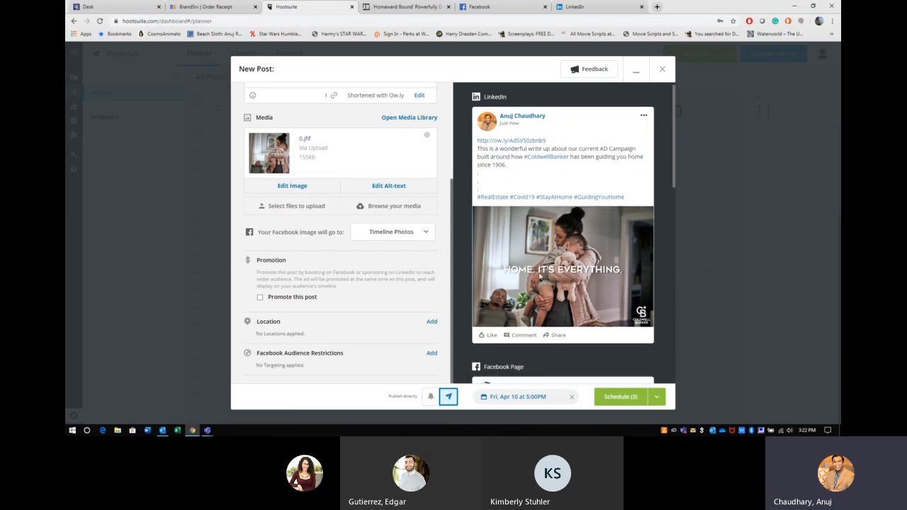
scroll(539, 277, "down", 5)
scroll(539, 276, "up", 3)
scroll(539, 277, "down", 4)
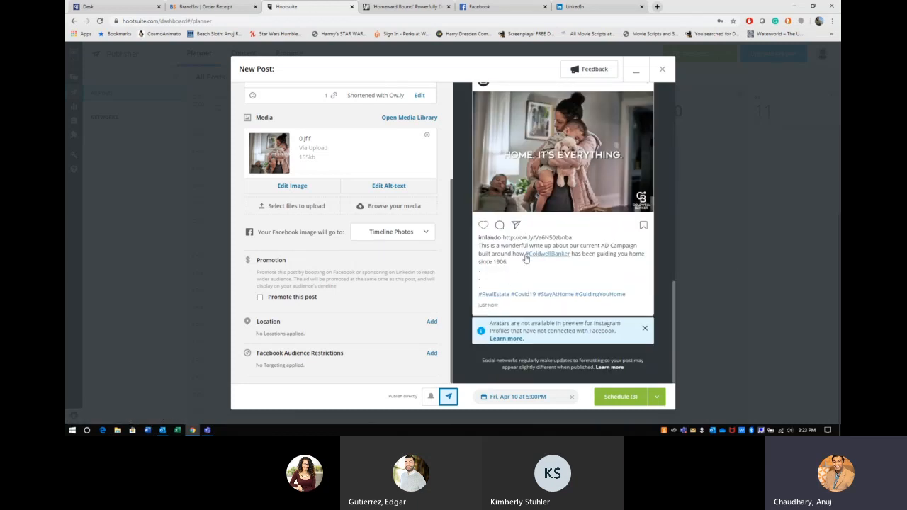
scroll(531, 284, "up", 6)
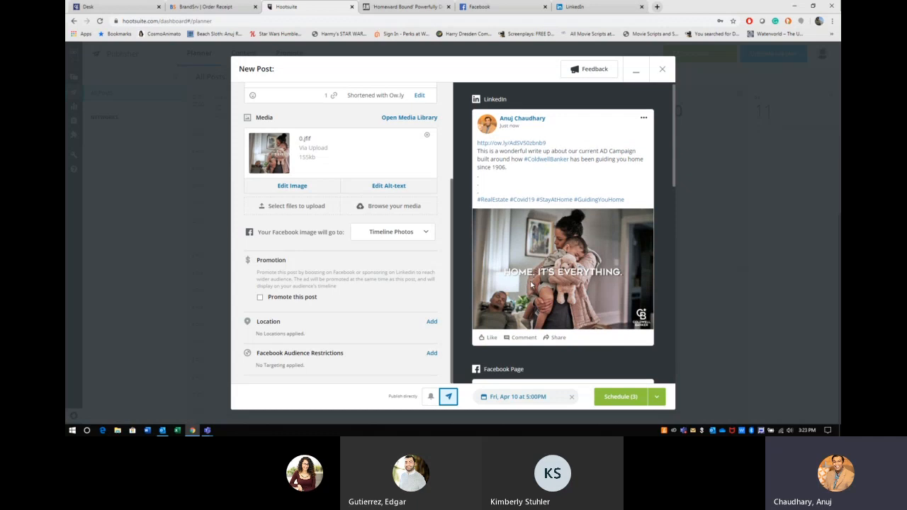
scroll(531, 284, "down", 6)
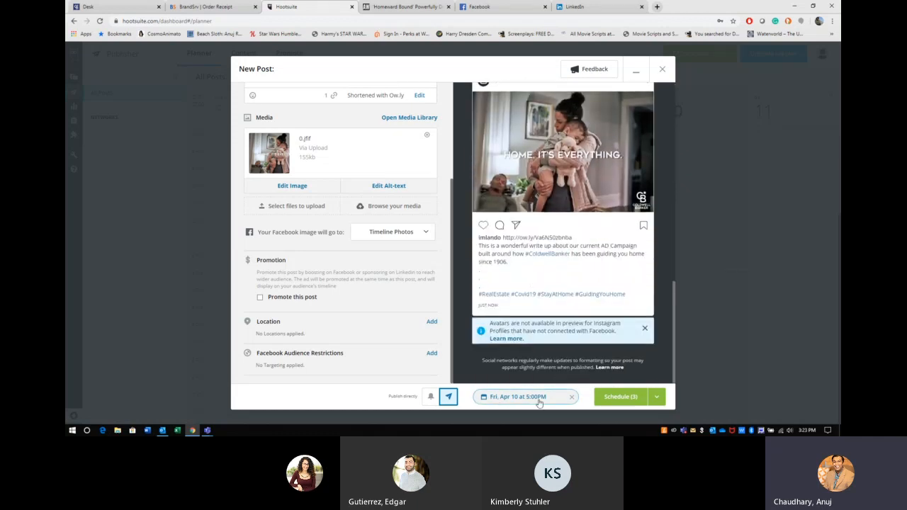
Step: Remove Instagram from Post to and schedule the post for LinkedIn and Facebook on Fri Apr 10, 5 PM
left_click(621, 397)
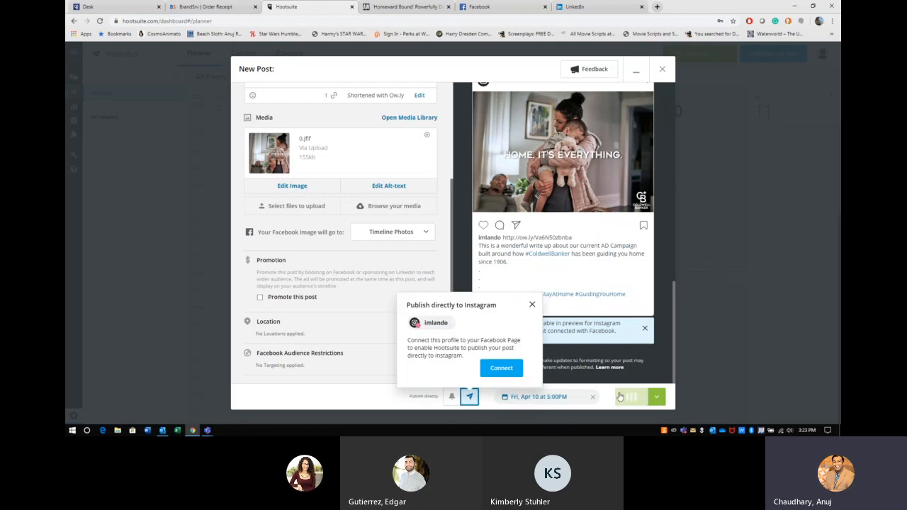
left_click(532, 305)
scroll(418, 234, "up", 3)
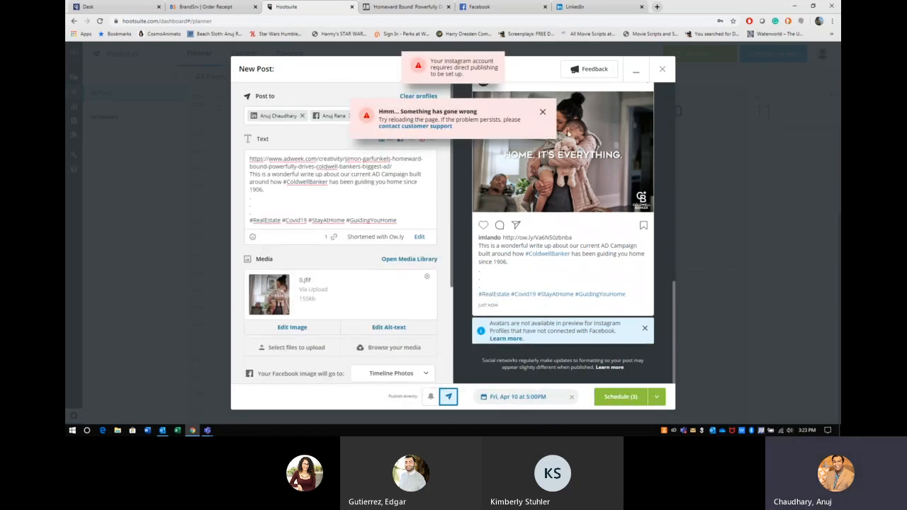
left_click(543, 114)
left_click(396, 115)
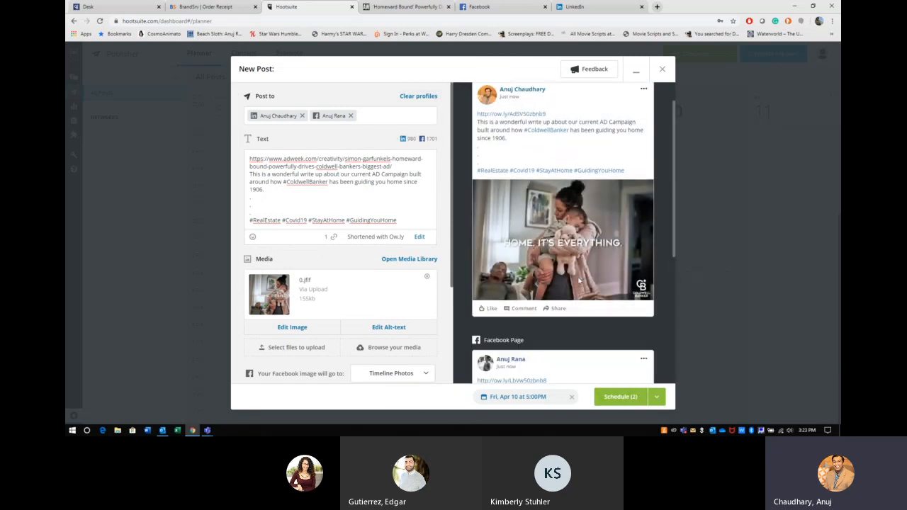
scroll(580, 280, "down", 5)
left_click(621, 398)
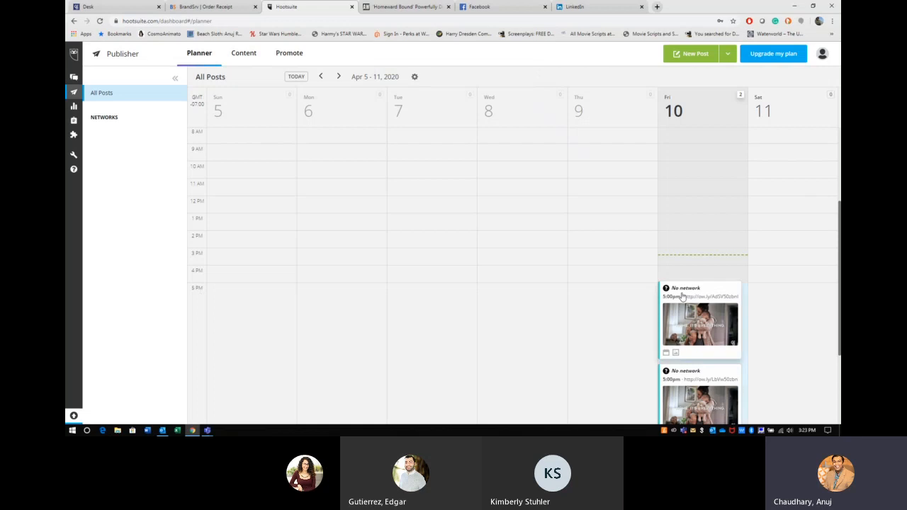
Step: Review the Friday post's details, then advance the planner two weeks to Apr 19–25, 2020
scroll(691, 322, "down", 2)
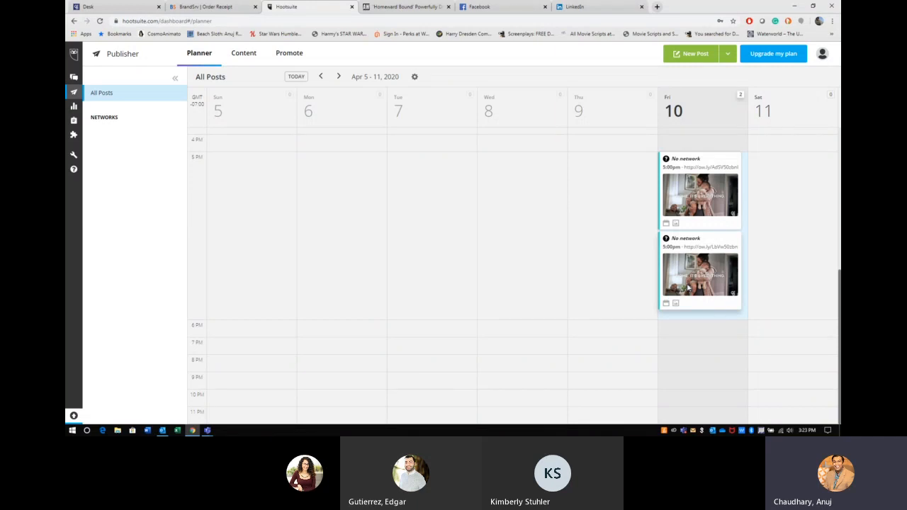
left_click(687, 287)
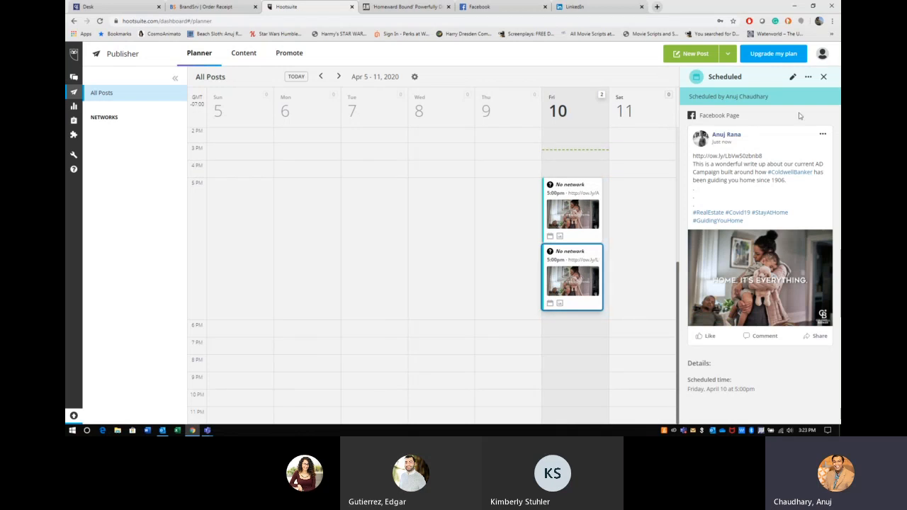
left_click(824, 76)
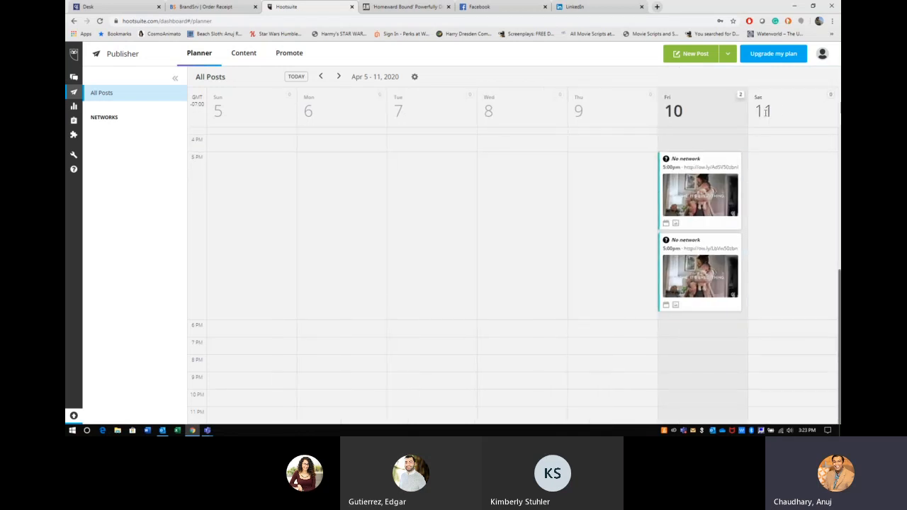
left_click(338, 78)
left_click(339, 78)
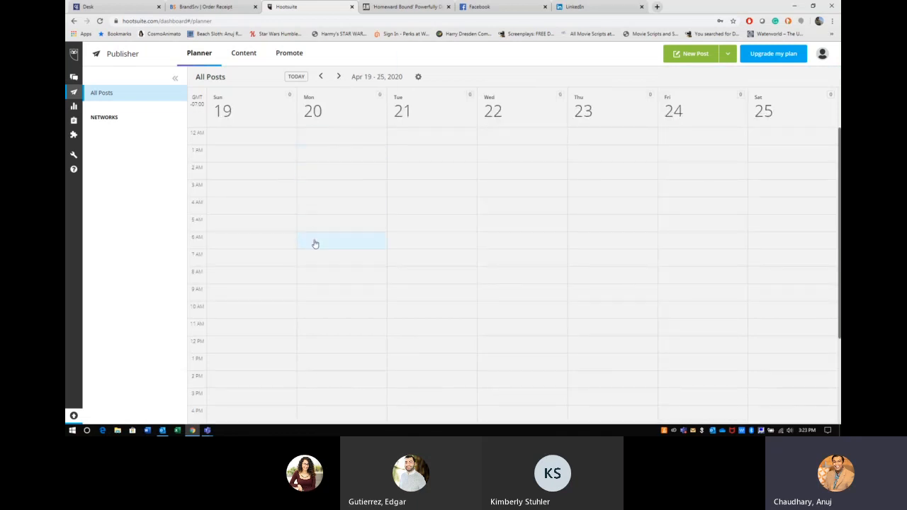
Step: Start a new Mon Apr 20 9 AM post targeting LinkedIn, Facebook and Instagram
left_click(318, 295)
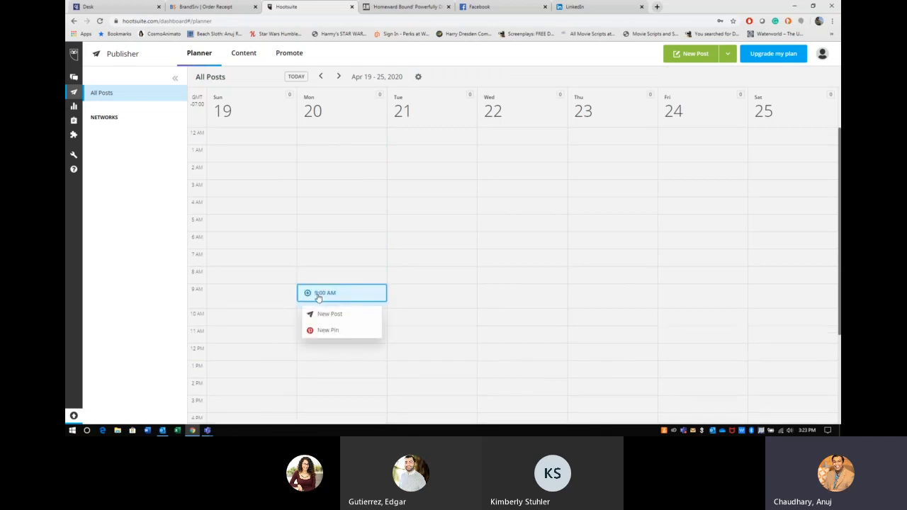
left_click(322, 315)
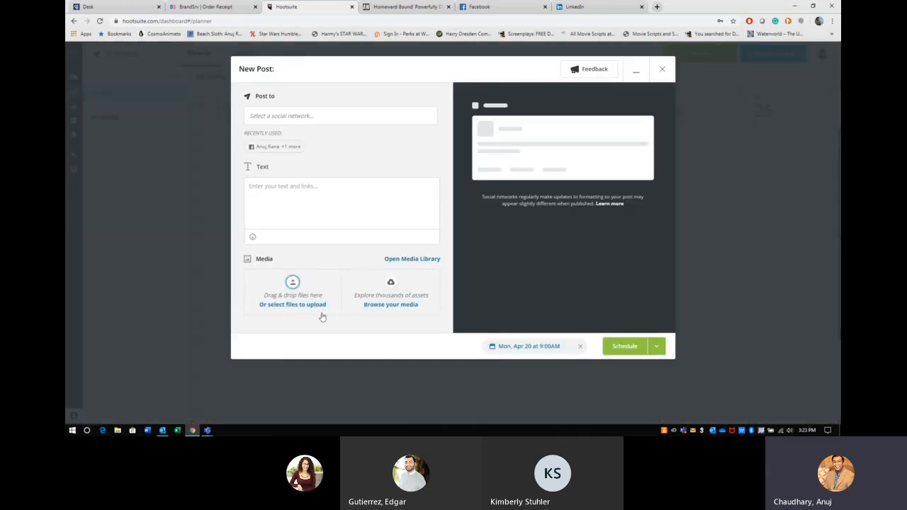
left_click(344, 118)
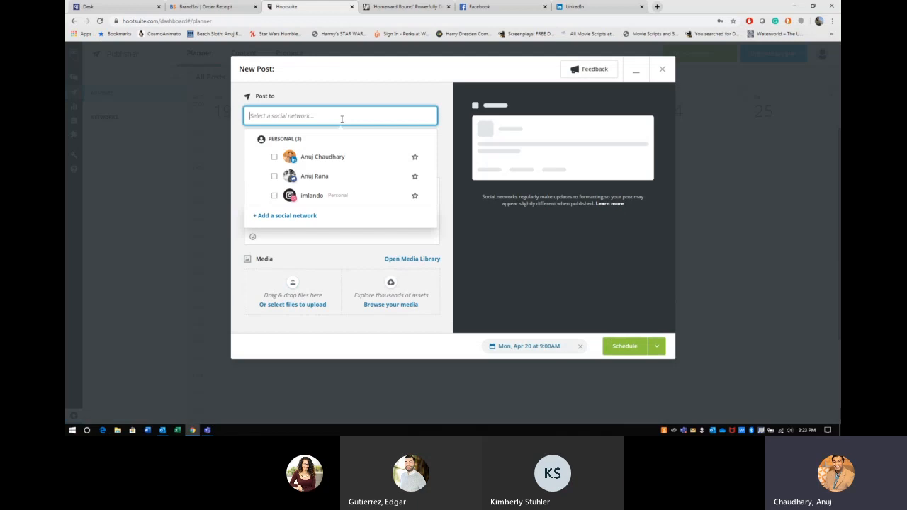
left_click(315, 156)
left_click(312, 179)
left_click(309, 197)
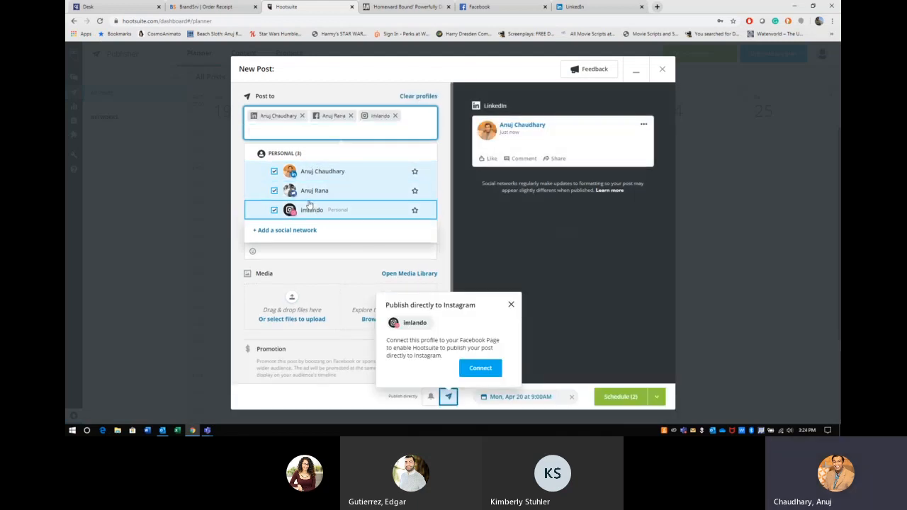
left_click(511, 305)
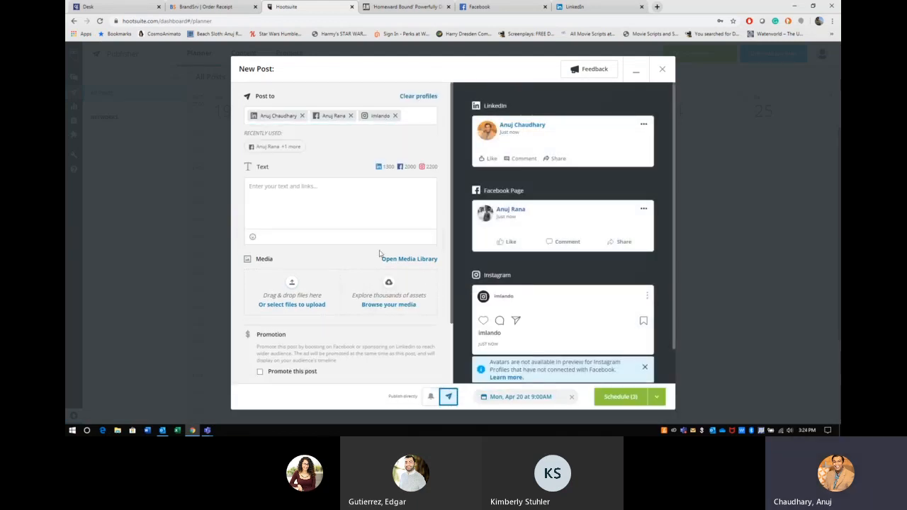
Step: Attach the CB Social Ad image to the post
scroll(546, 310, "down", 1)
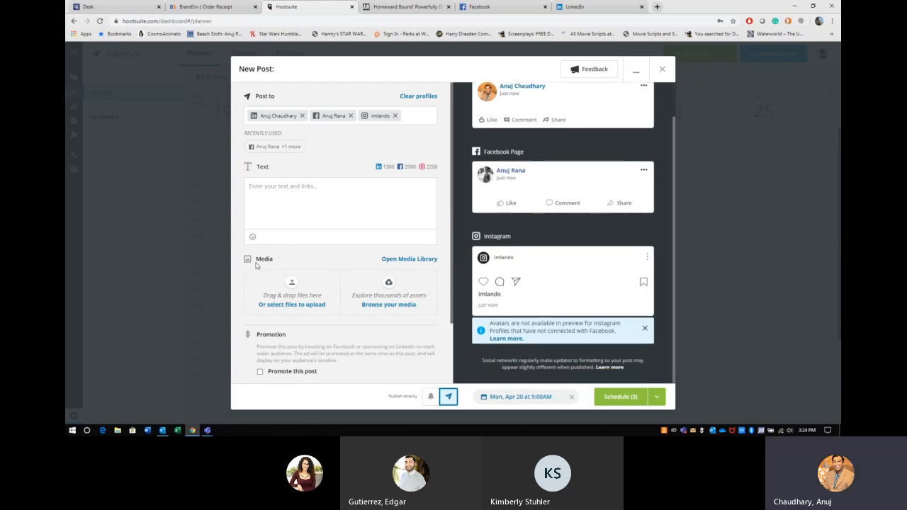
left_click(303, 302)
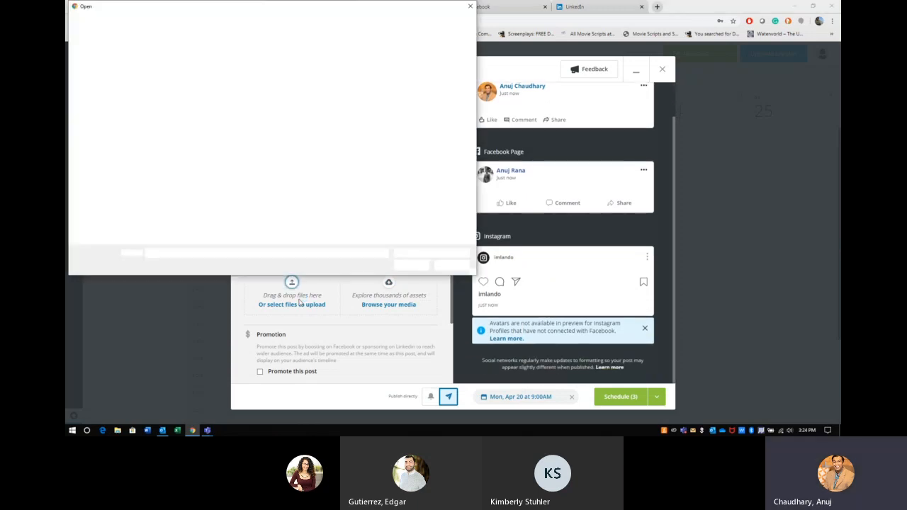
double_click(207, 91)
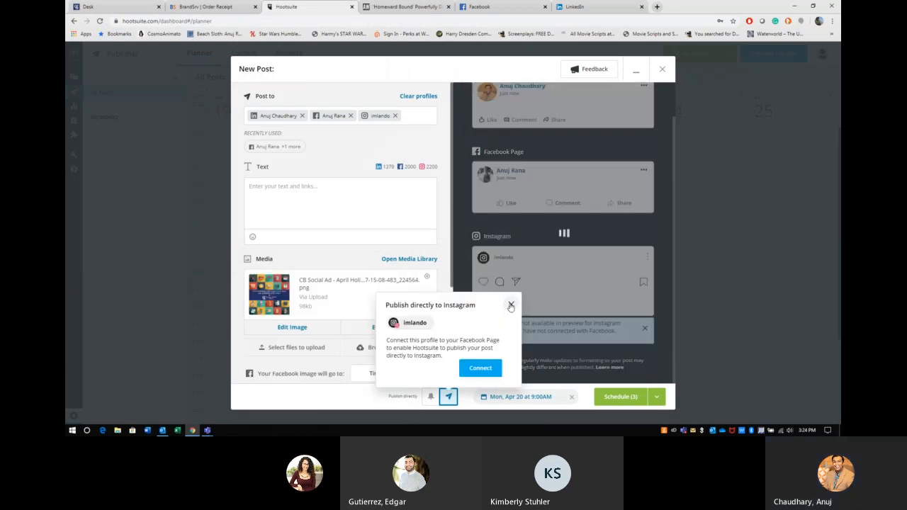
left_click(510, 306)
Step: Write the caption 'create my post with hashtags', a '.' spacer line and '#hashtag'
scroll(511, 307, "down", 10)
scroll(511, 306, "up", 10)
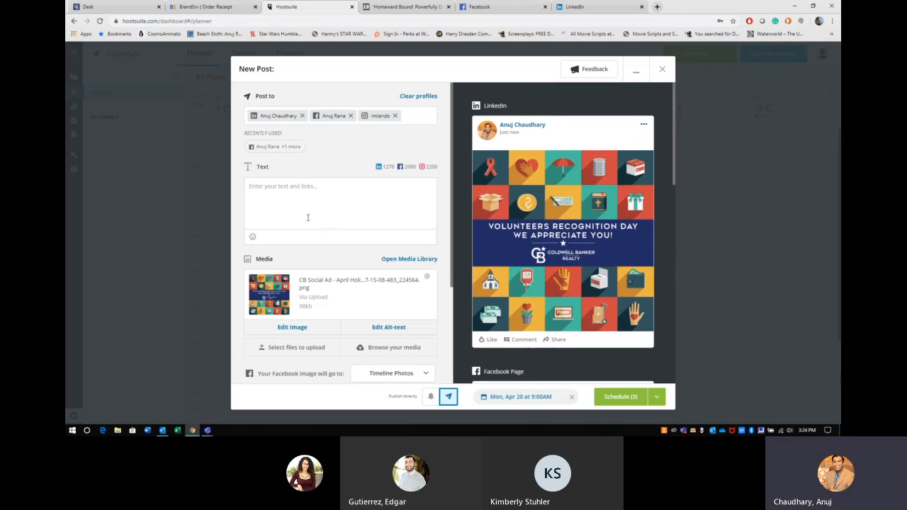
left_click(305, 214)
type("create my post with hastags")
key("BackSpace")
key("BackSpace")
key("BackSpace")
key("BackSpace")
key("BackSpace")
type("htags")
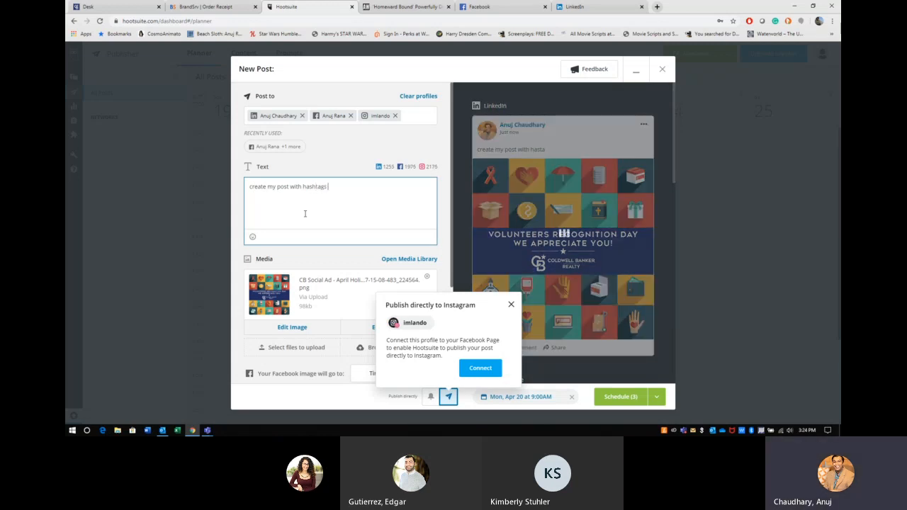
key("Return")
type(".")
key("Return")
type(".")
key("Return")
type(".")
key("Return")
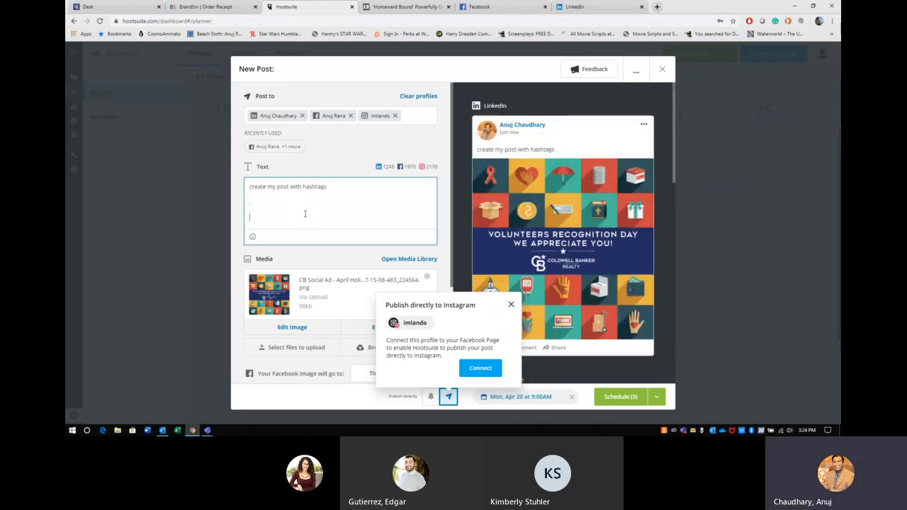
type("#hast")
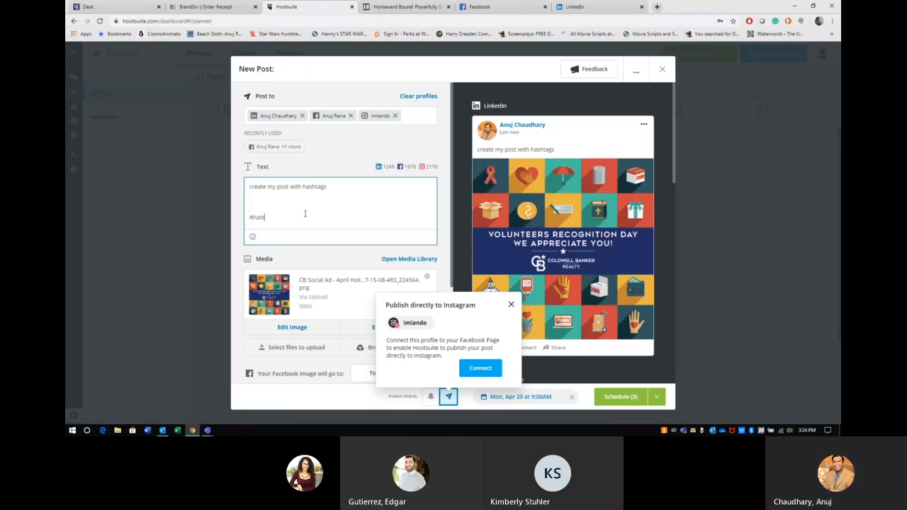
key("BackSpace")
type("htag")
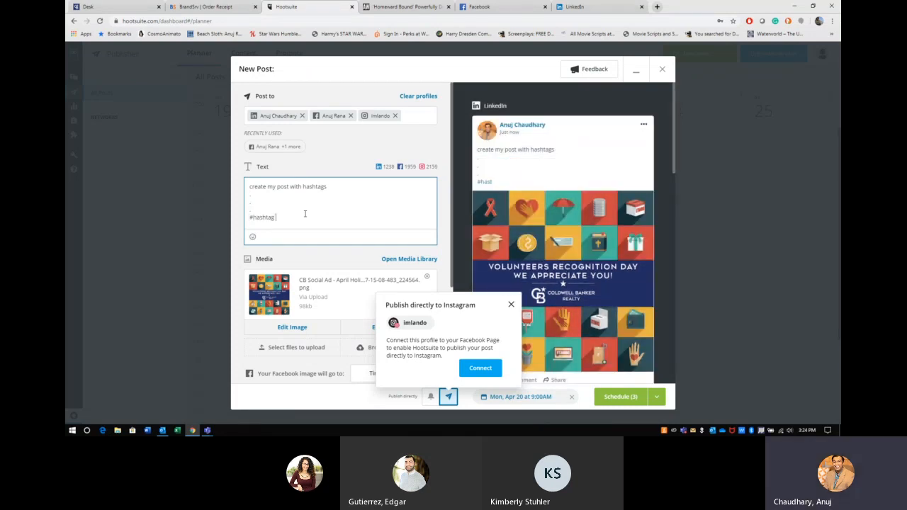
Step: Drop the Instagram profile and schedule the post for the two remaining profiles
scroll(546, 229, "down", 8)
scroll(546, 229, "down", 3)
left_click(511, 304)
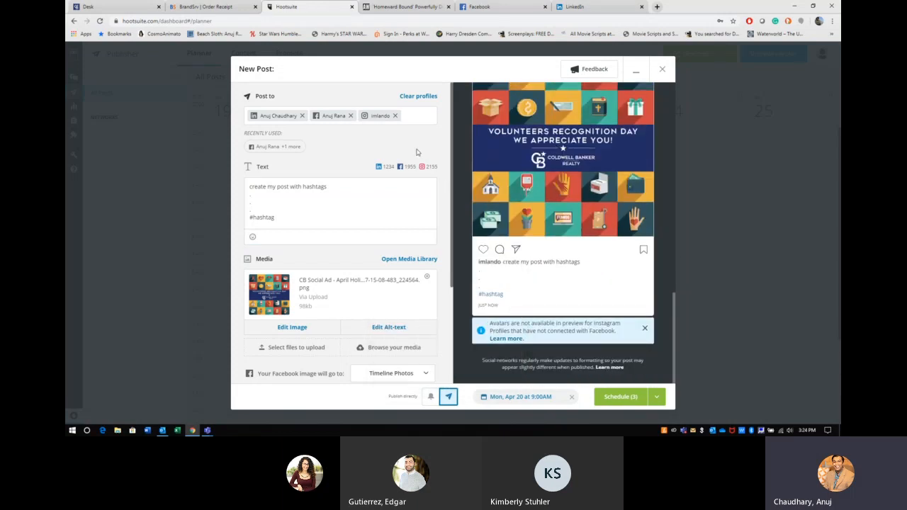
left_click(395, 116)
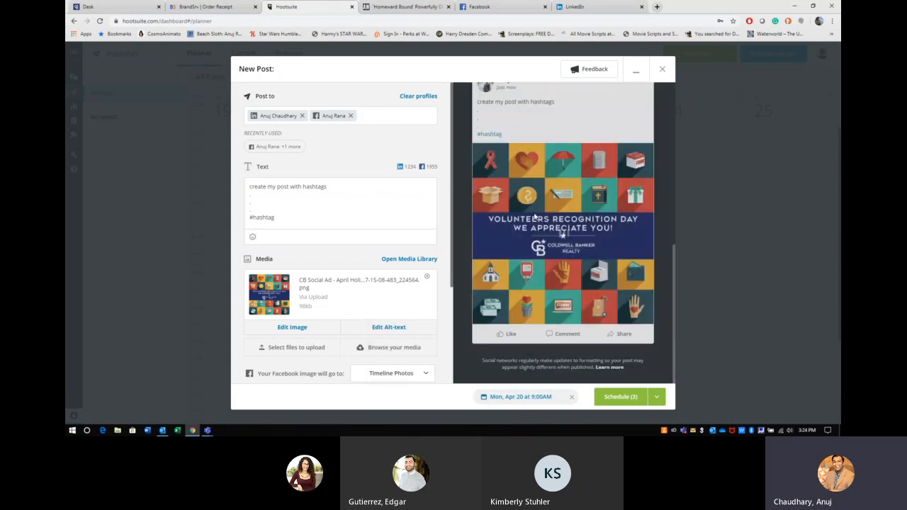
left_click(618, 396)
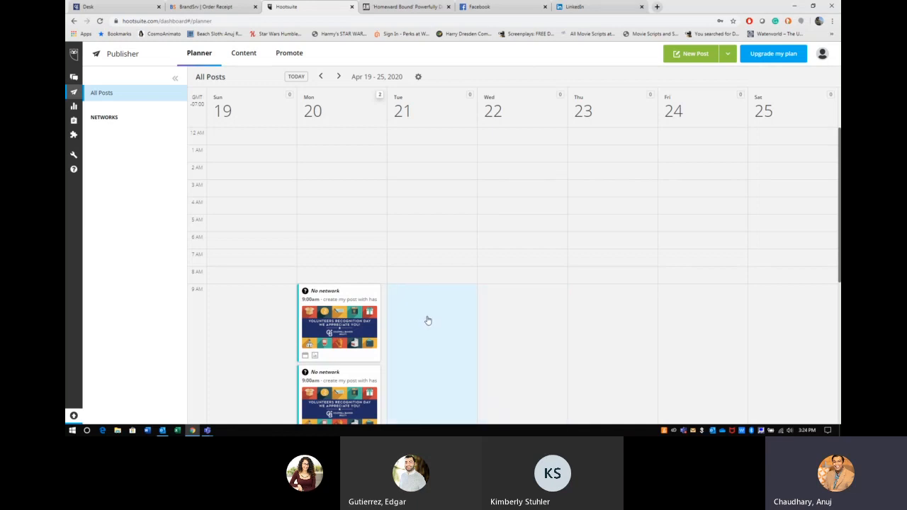
Step: Scroll the planner to check the two Volunteers Recognition Day posts on Monday 9:00 AM
scroll(426, 321, "down", 2)
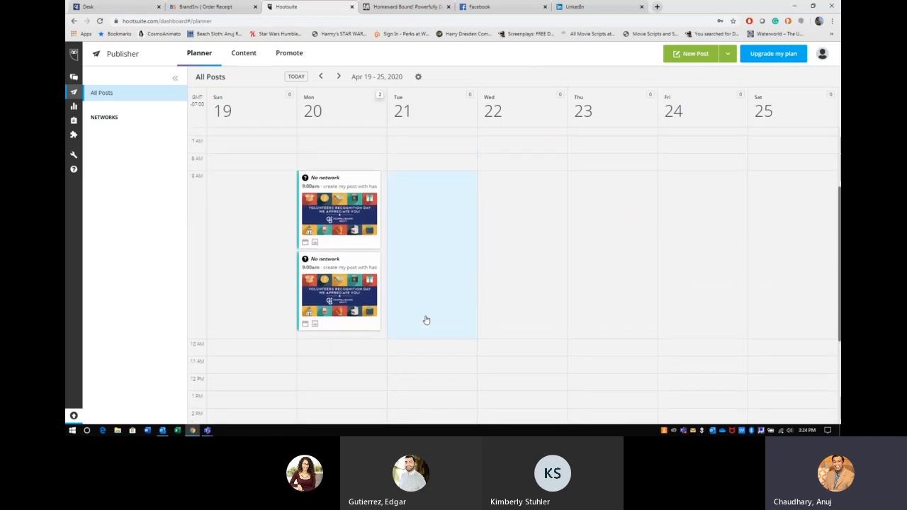
scroll(426, 320, "up", 2)
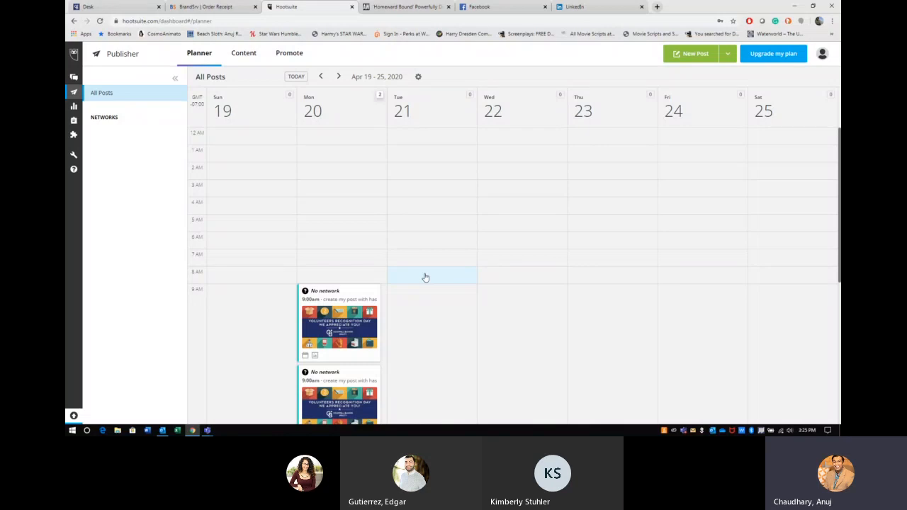
scroll(425, 277, "down", 3)
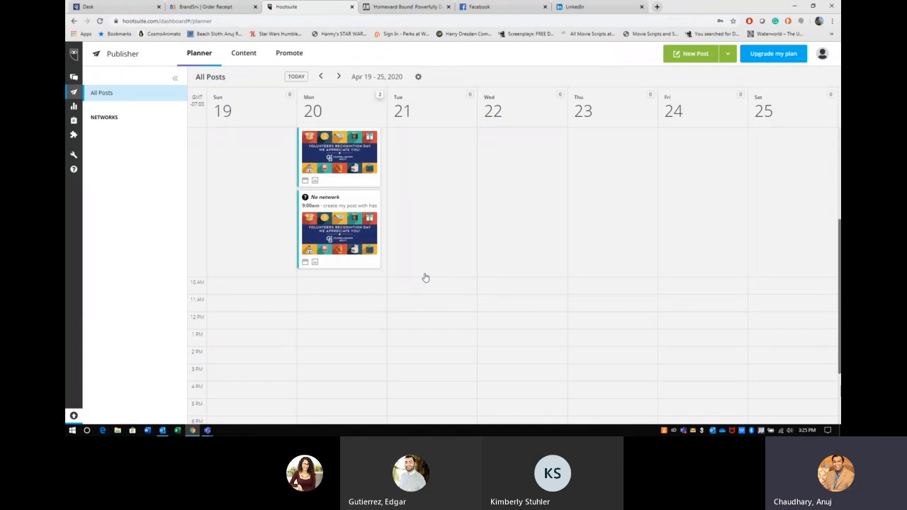
scroll(426, 277, "up", 3)
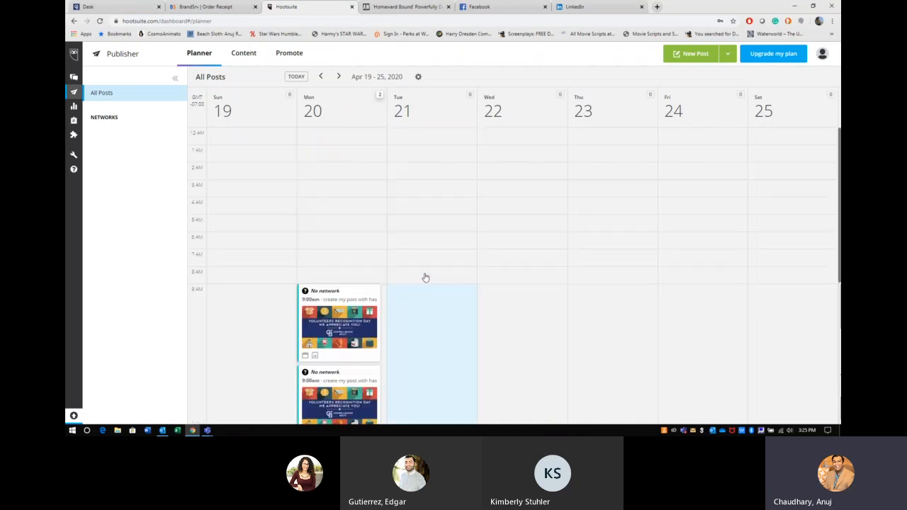
scroll(496, 266, "down", 2)
scroll(558, 256, "up", 1)
scroll(557, 256, "down", 4)
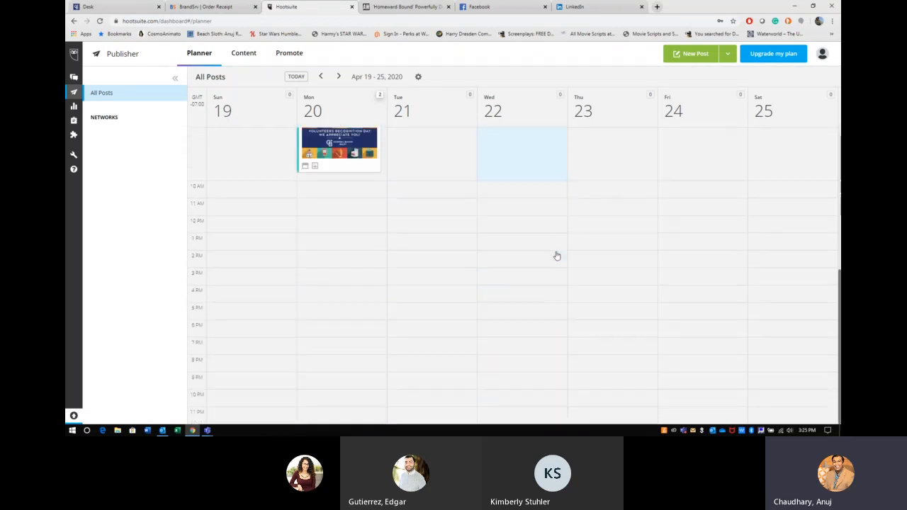
Step: Start a new Wed Apr 22 10 AM post with the coastal bridge photo attached
left_click(547, 200)
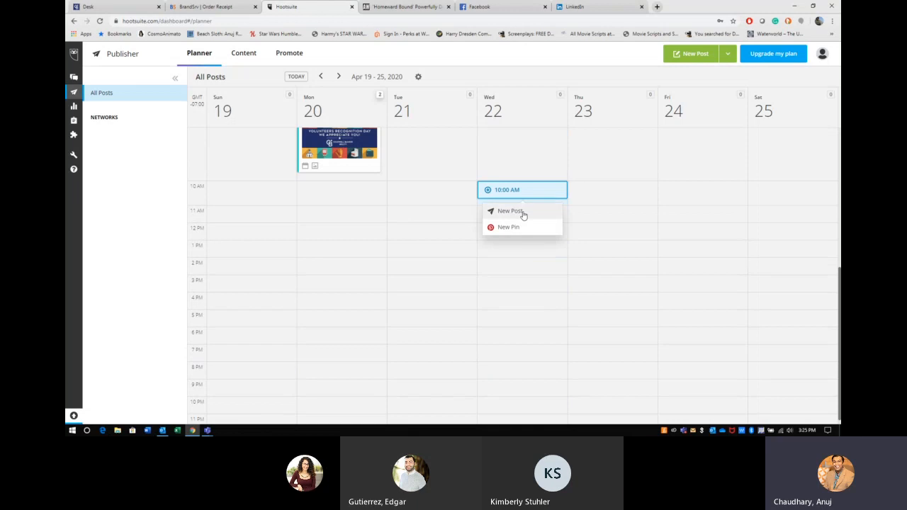
left_click(525, 213)
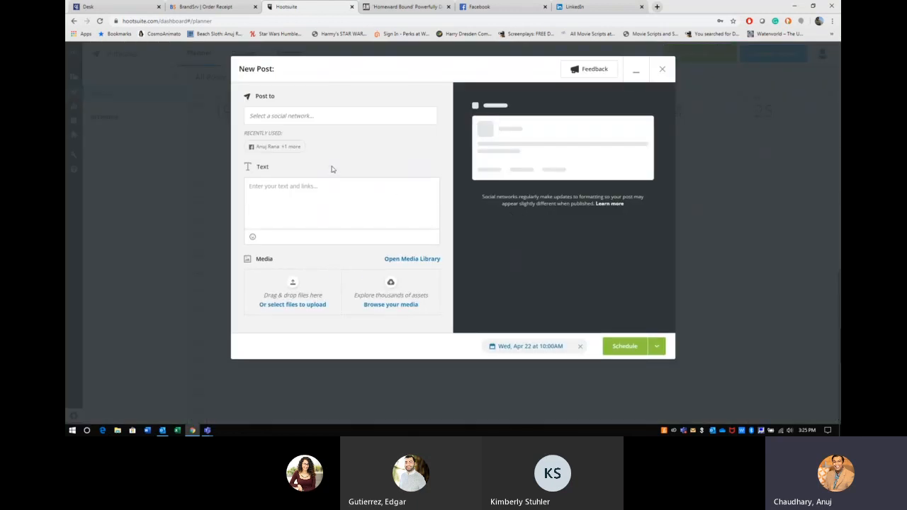
left_click(293, 285)
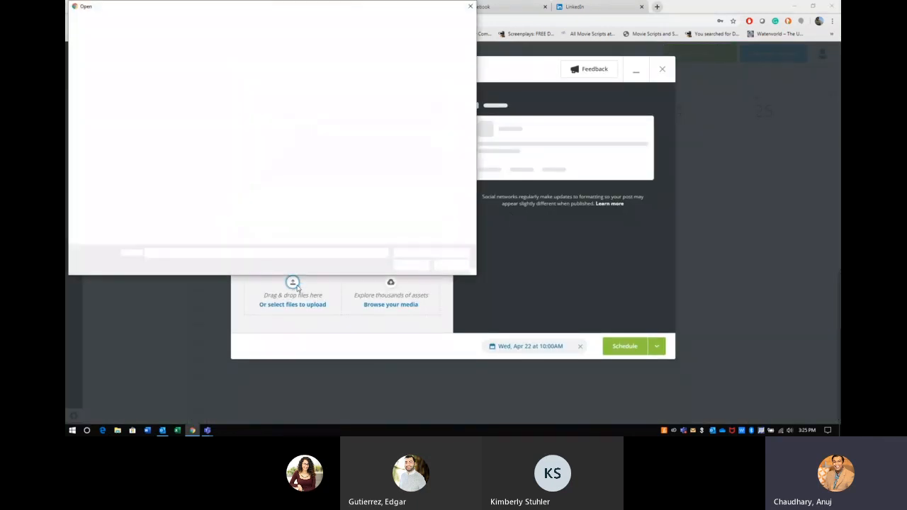
double_click(299, 73)
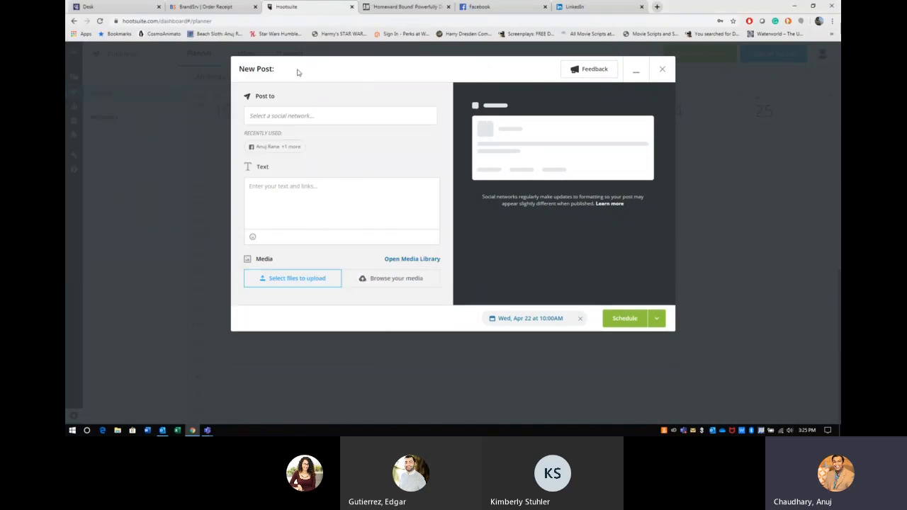
left_click(316, 206)
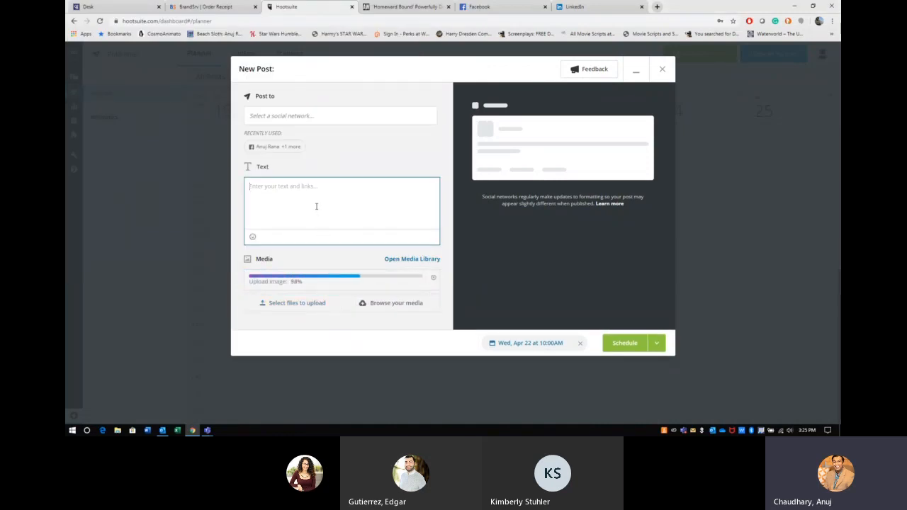
Step: Set Post to the two personal profiles, LinkedIn and Facebook
left_click(305, 115)
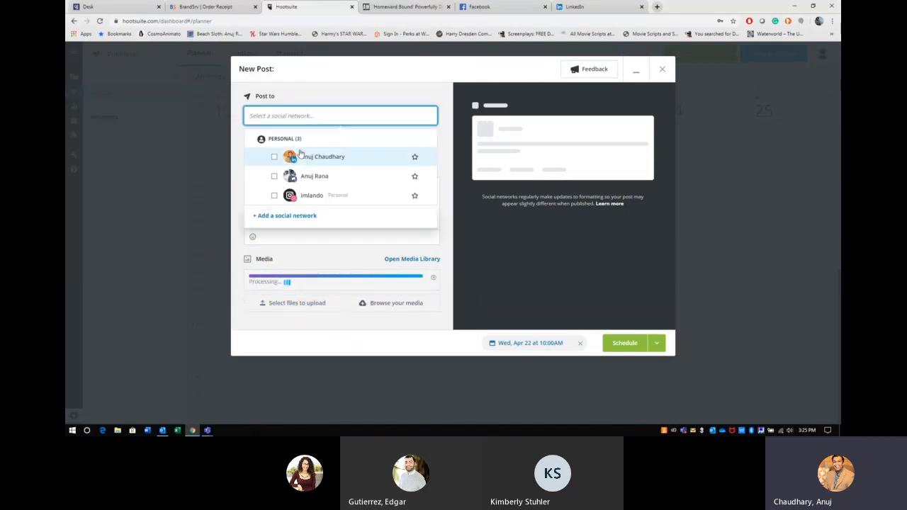
left_click(274, 157)
left_click(275, 177)
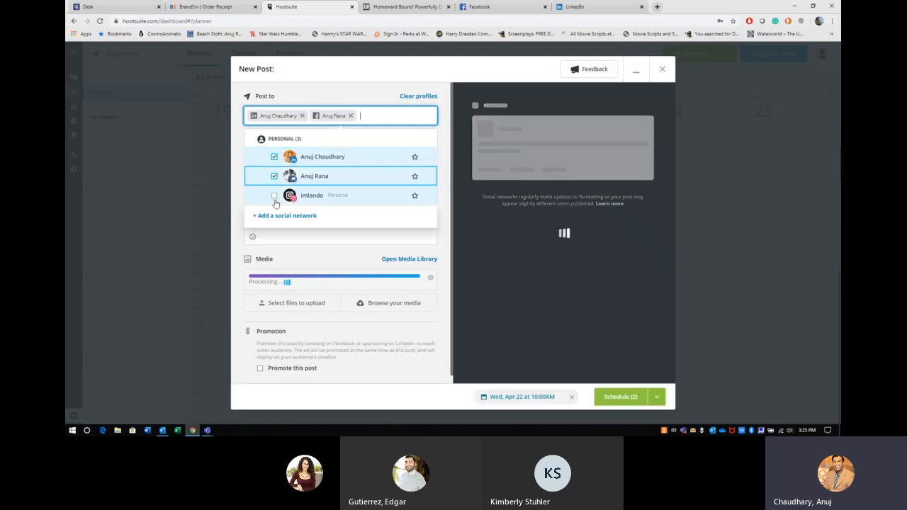
left_click(290, 243)
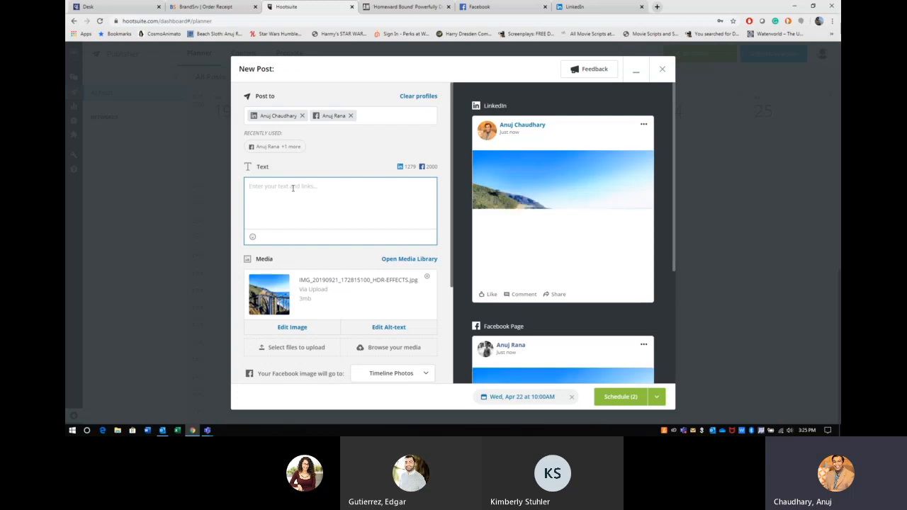
Step: Type the caption about missing the outdoors, followed by the hashtag line '#hashtags #Carmel #BigSur'
type("blah bl")
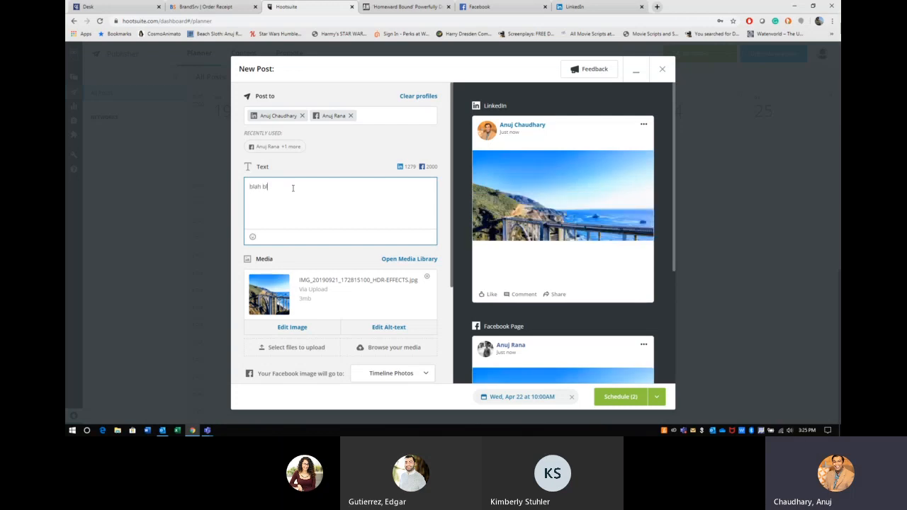
type("ah text about ")
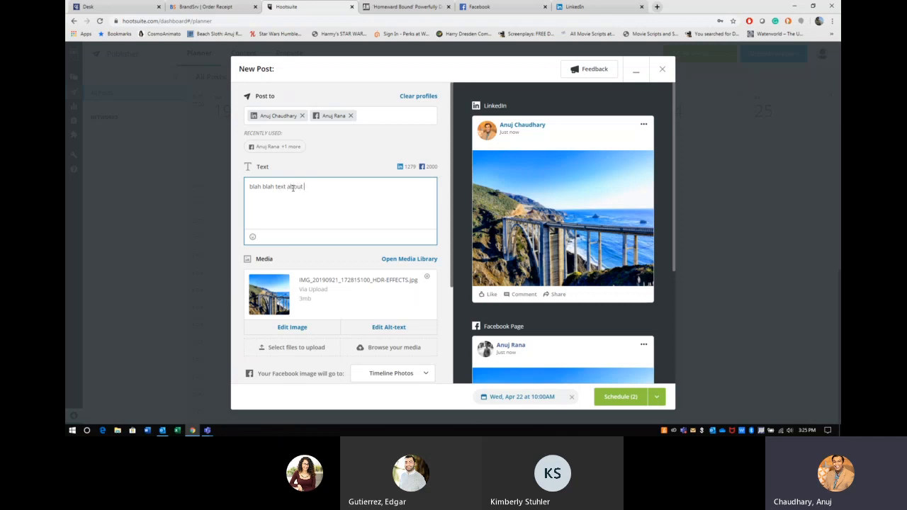
type("how much I miss the outdo")
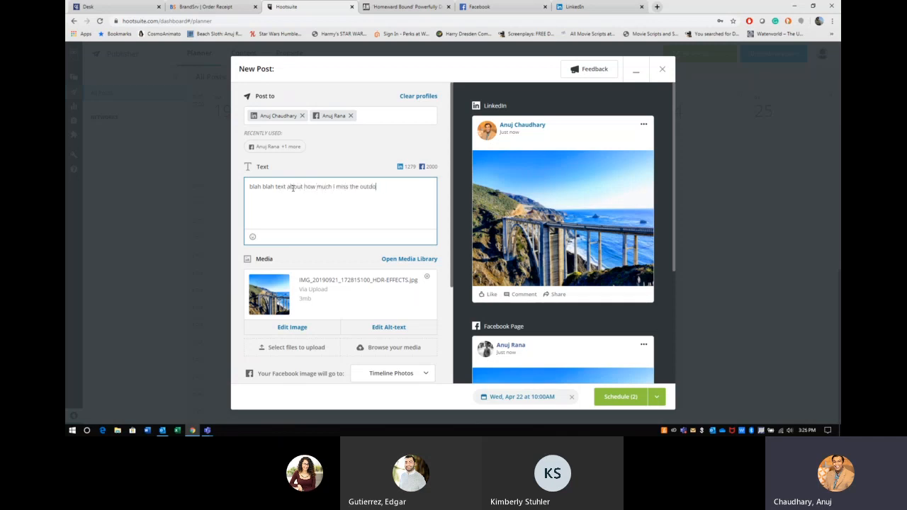
type("ors?")
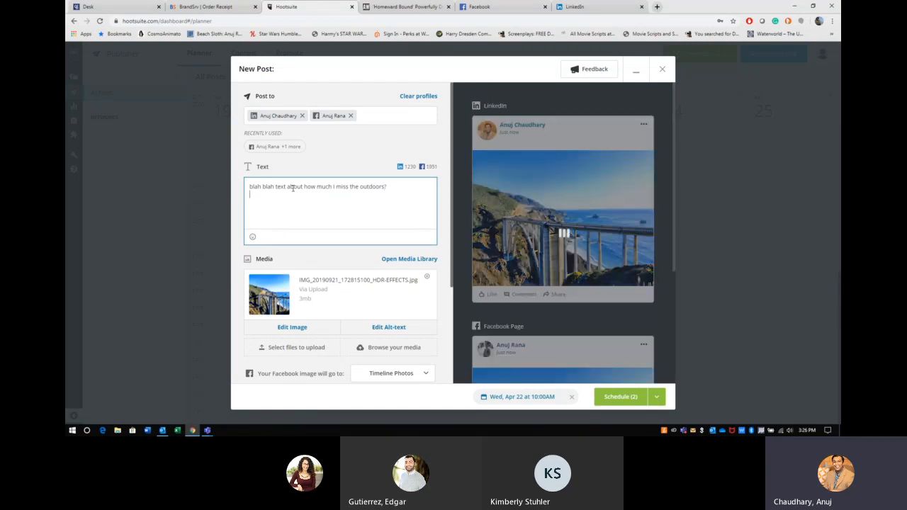
type(" What are some of the places you are excited to vist")
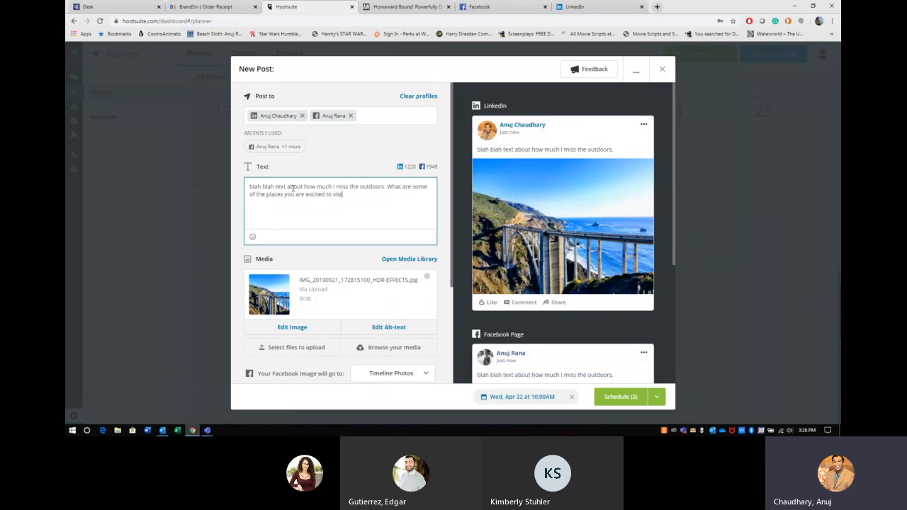
type(" once Shelter I")
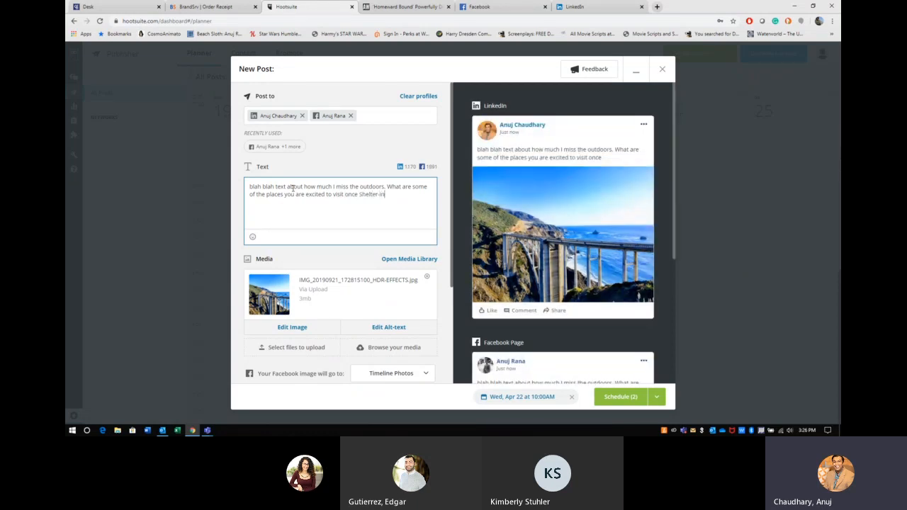
type("-Place ends?")
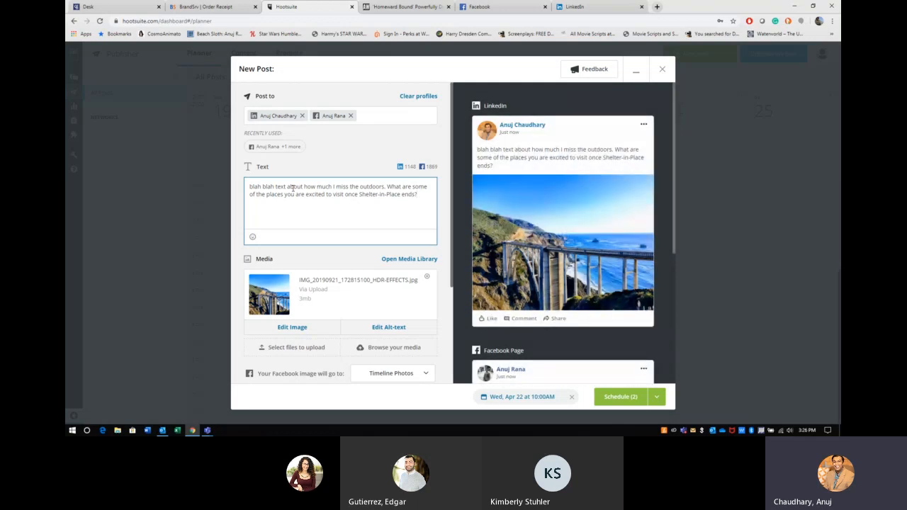
key("Return")
key("Return")
type("#hashta")
key("BackSpace")
key("BackSpace")
type("htags ")
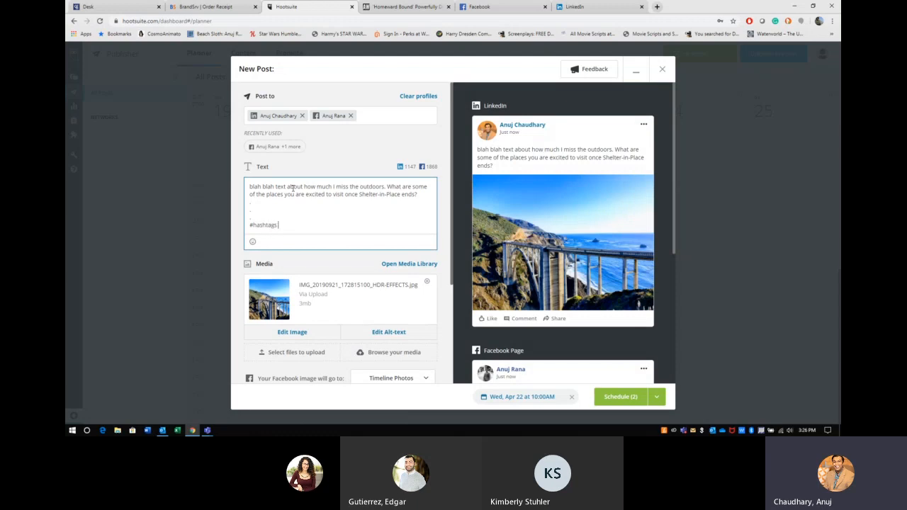
type("#Carmel.#C")
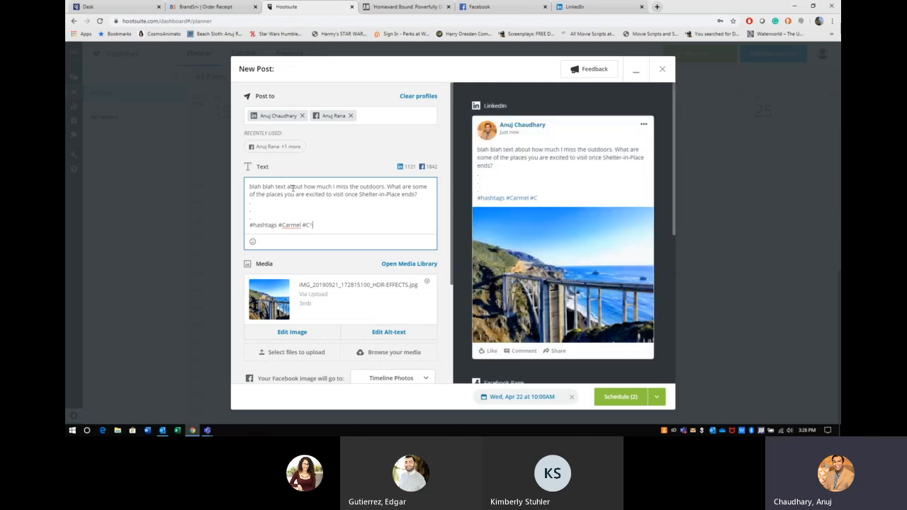
type("*ee")
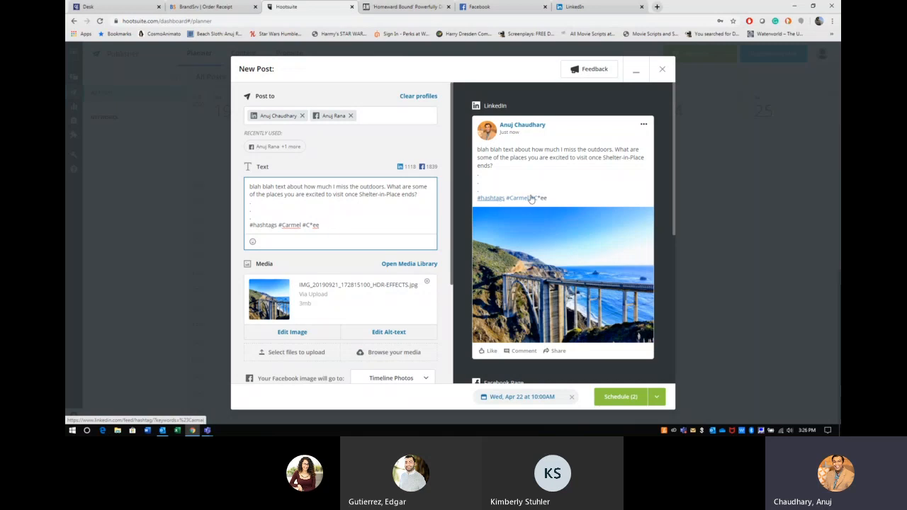
left_click_drag(320, 225, 308, 225)
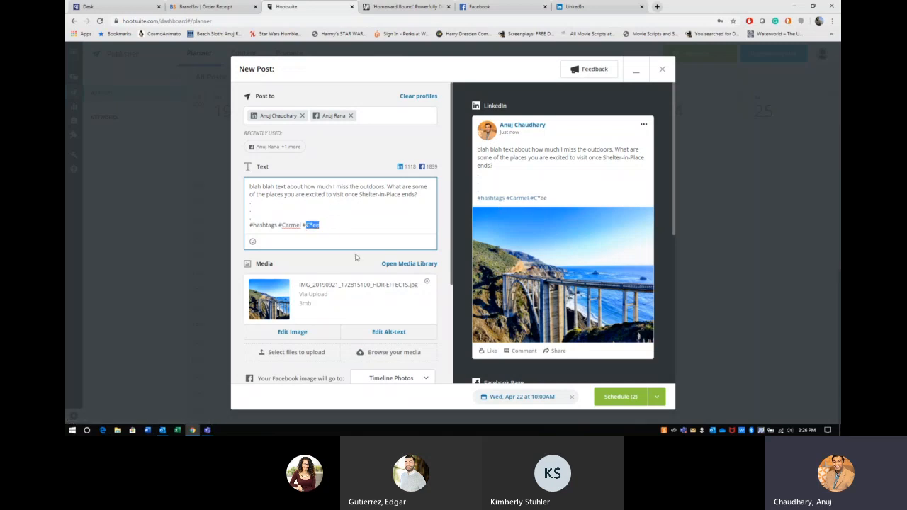
key("BackSpace")
type("Big Sur")
left_click(313, 226)
key("Delete")
key("BackSpace")
Step: Add a 'photo courtesy of' credit line naming the photographer, correcting its spelling
type("photo curtie")
type("rti")
type("esty")
right_click(358, 225)
left_click(371, 237)
triple_click(358, 224)
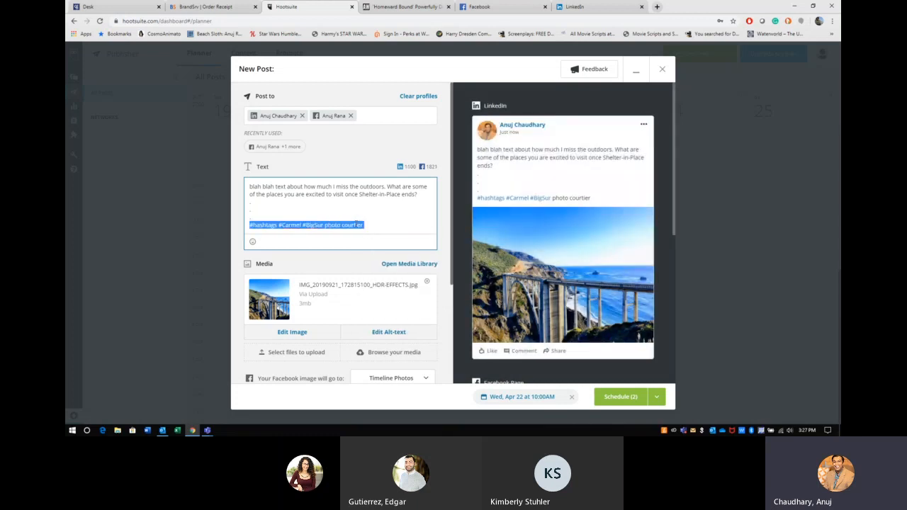
left_click(357, 225)
double_click(356, 225)
type("co")
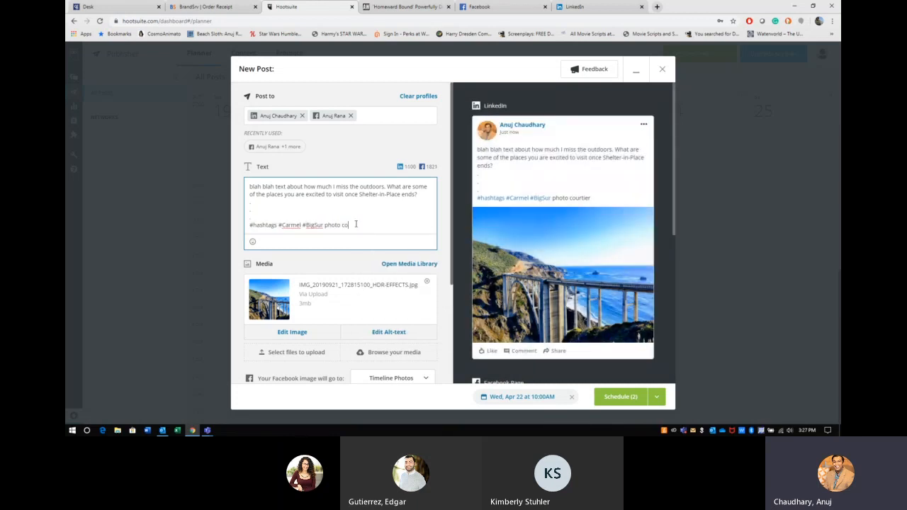
type("urtesy o")
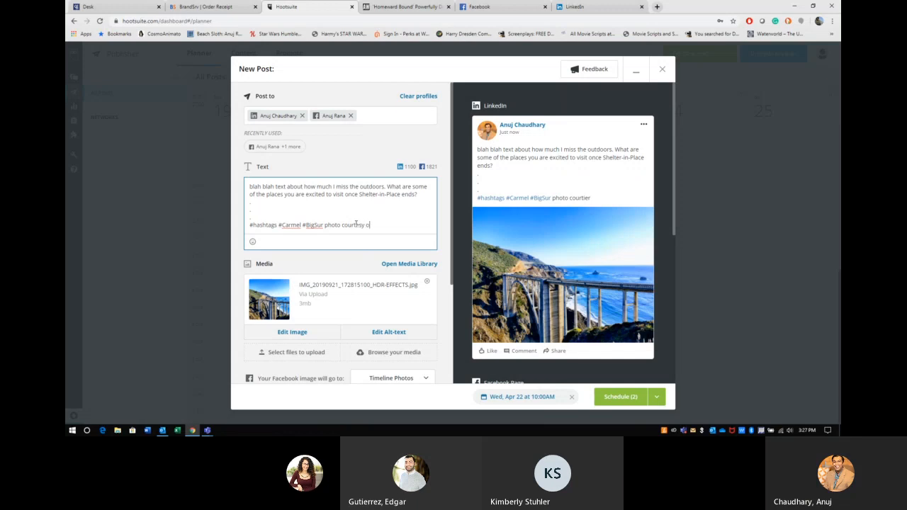
type("f Anuj Rana")
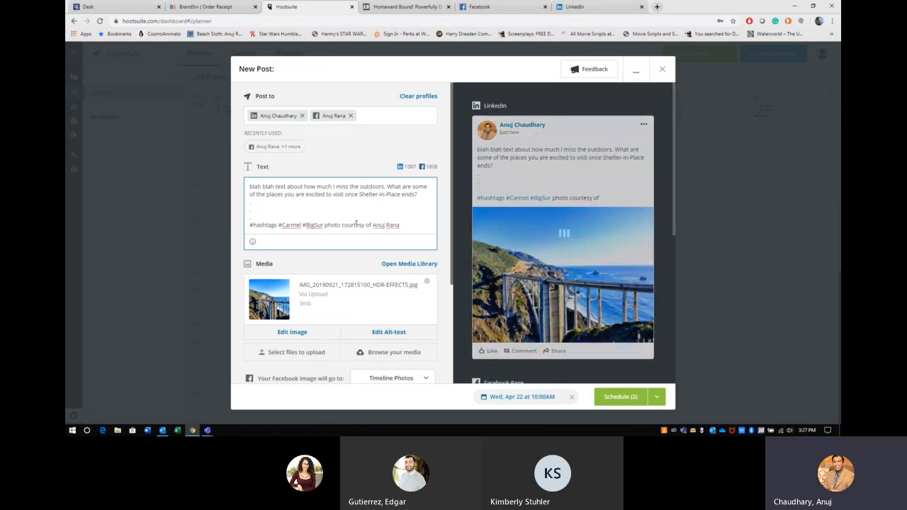
scroll(395, 260, "down", 3)
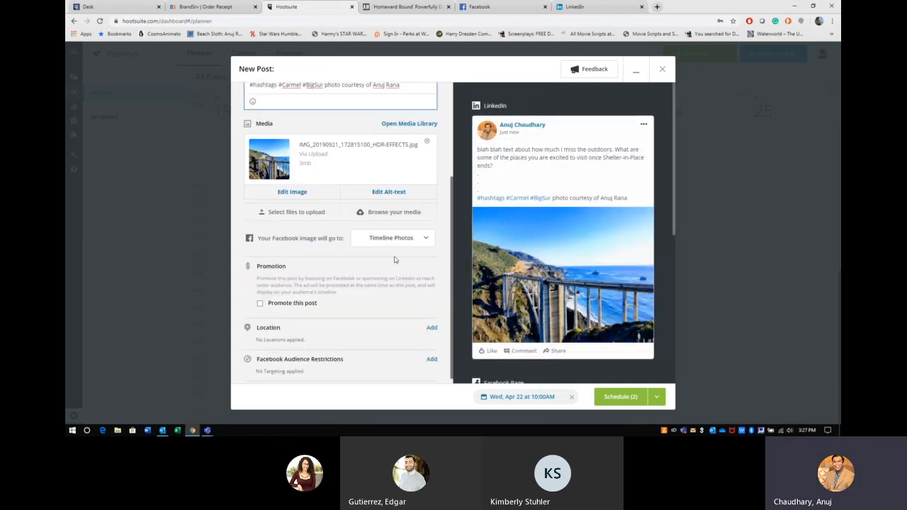
Step: Schedule the bridge-photo post for both profiles, then bring up the Teams call window
left_click(624, 401)
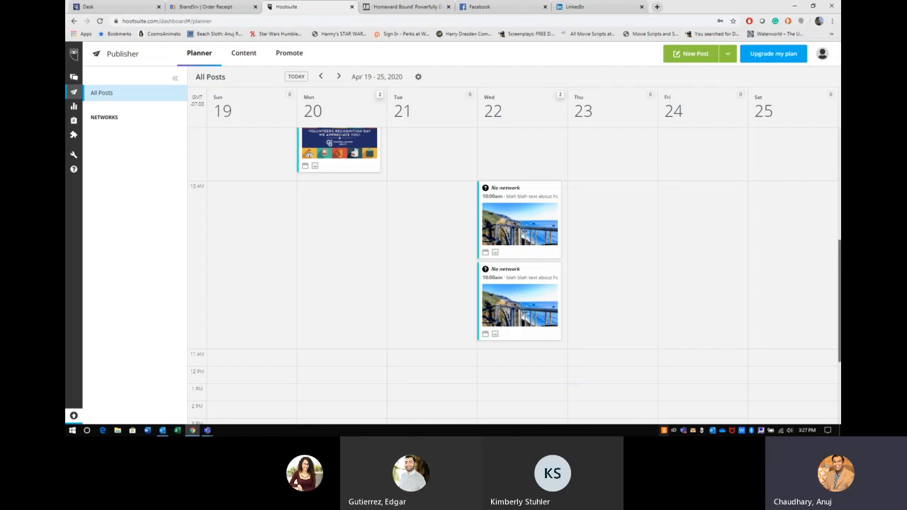
mouse_move(193, 430)
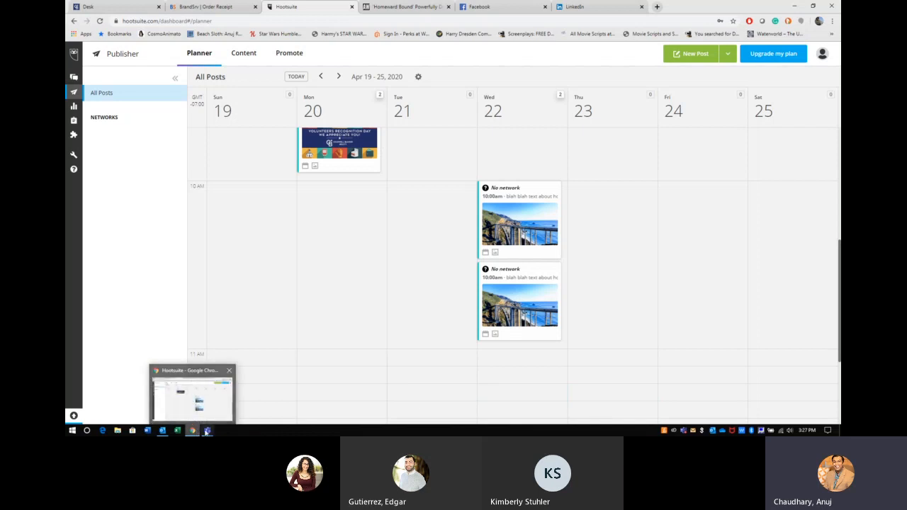
left_click(238, 386)
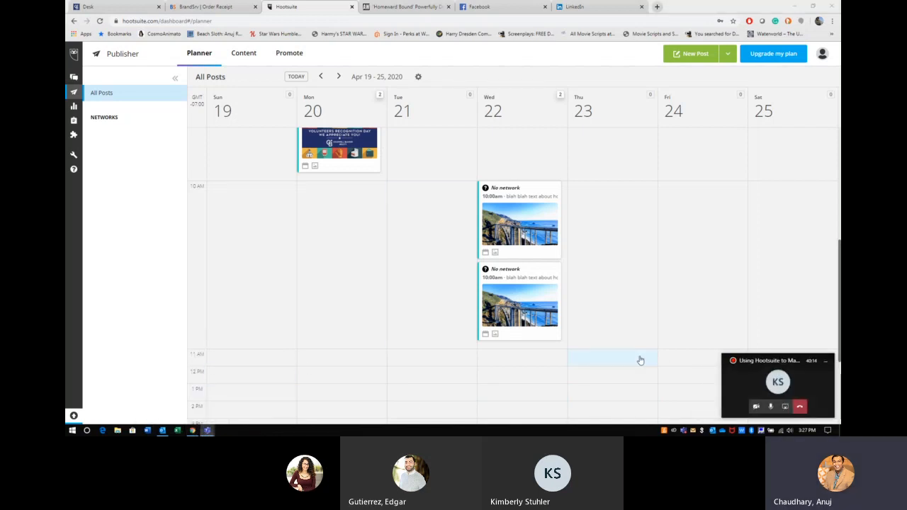
Step: Stop sharing the screen from the Teams mini call window
left_click(786, 409)
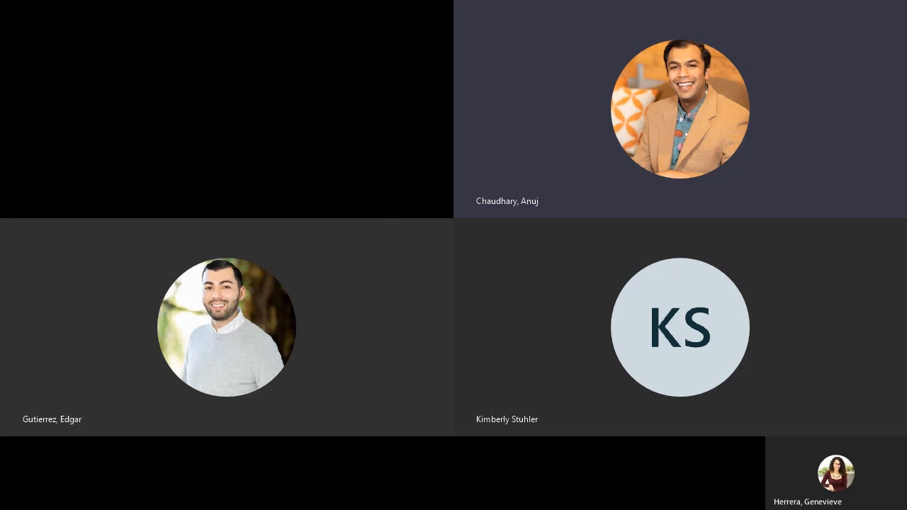